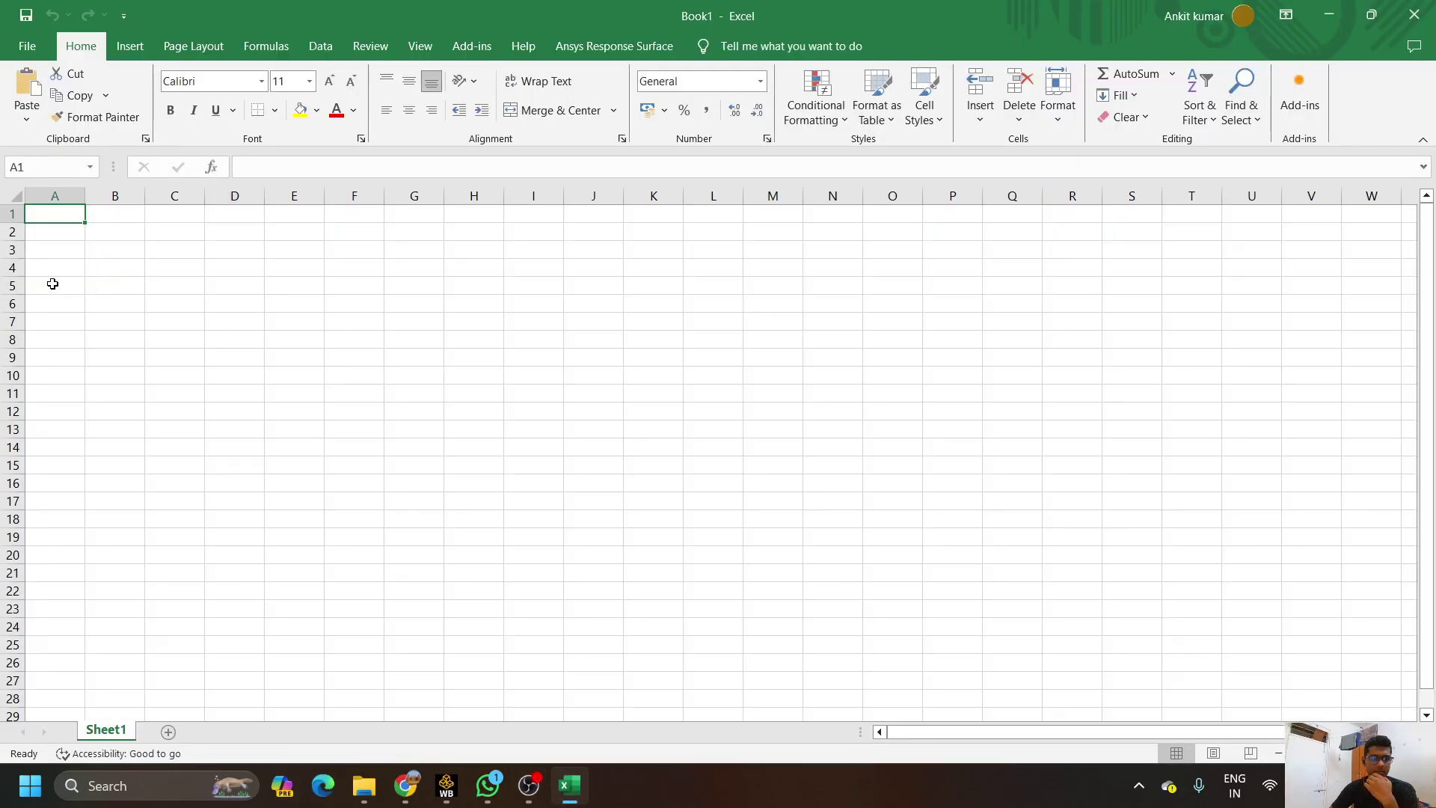
Paste the copied data into cell A5, then undo it because it landed in one cell
{"action": "left_click", "coordinate": [52, 284]}
{"action": "double_click", "coordinate": [54, 284]}
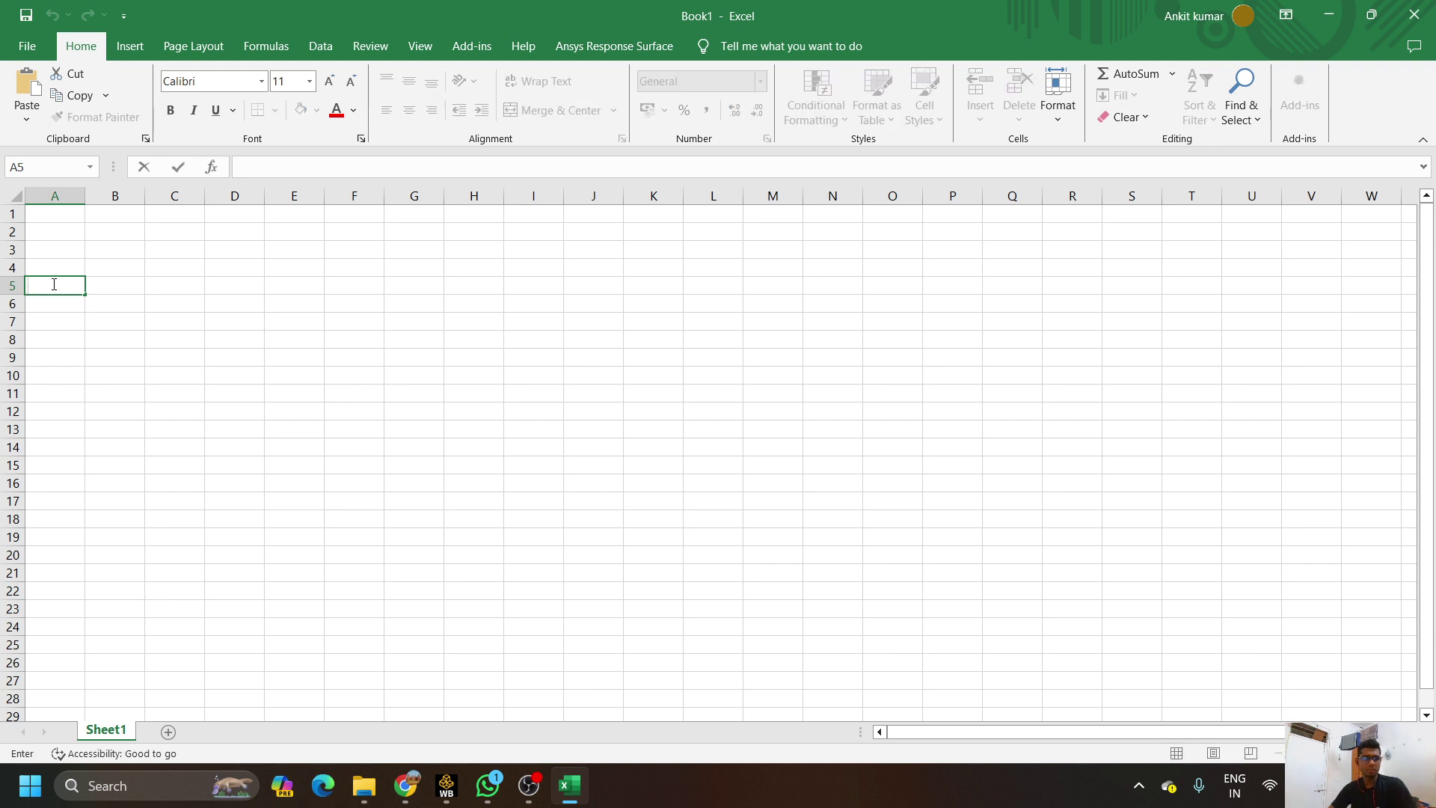
{"action": "key", "text": "ctrl+v"}
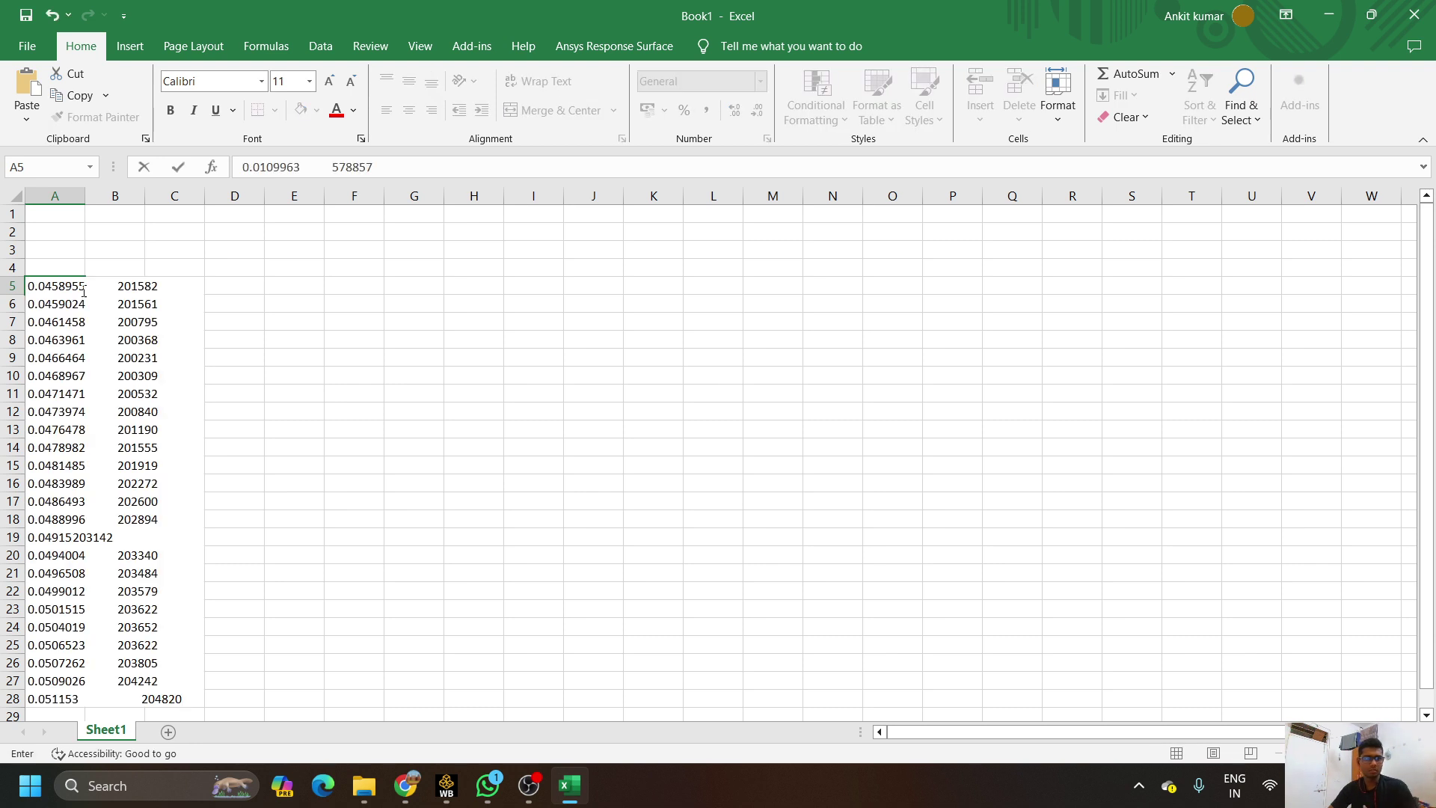
{"action": "left_click", "coordinate": [234, 292]}
{"action": "left_click", "coordinate": [112, 317]}
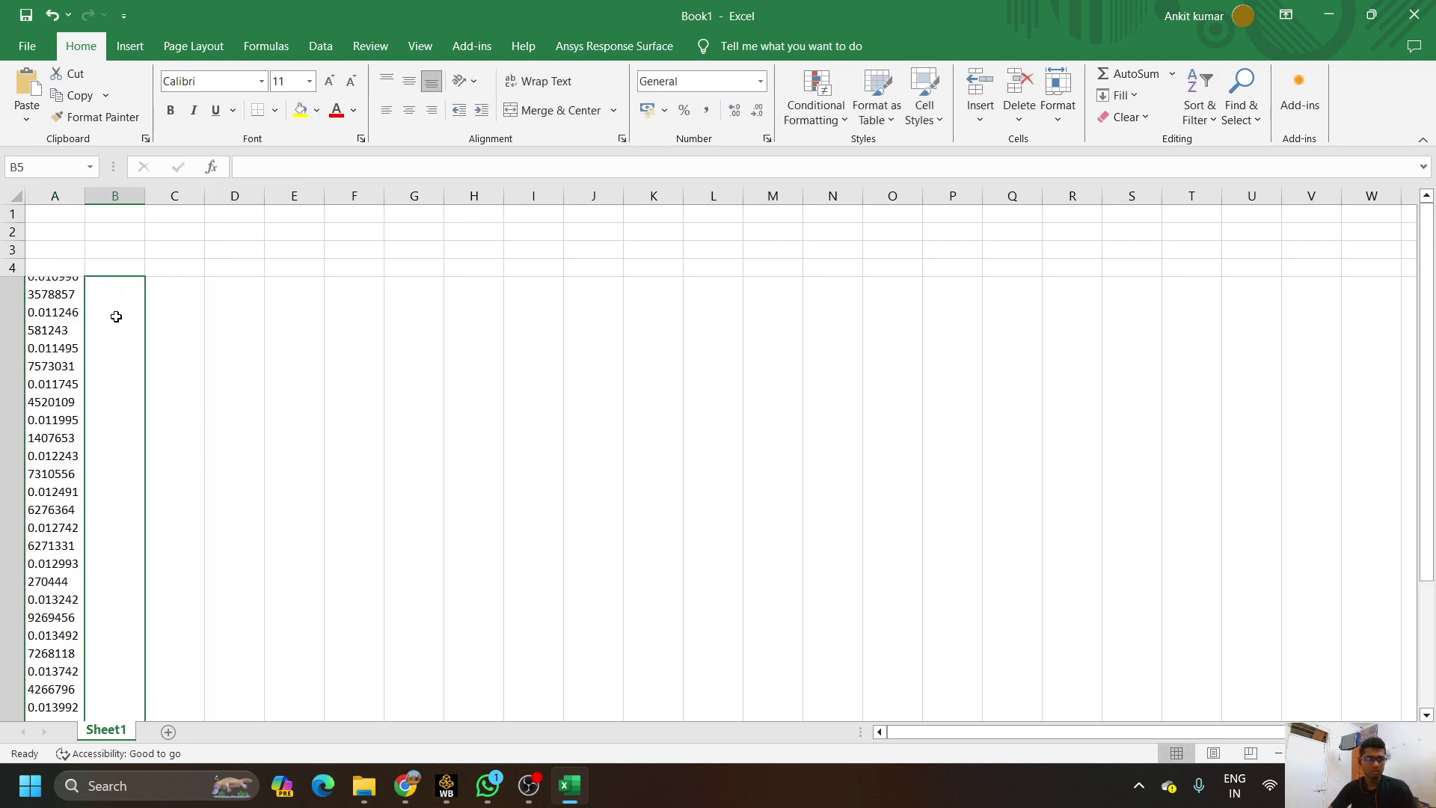
{"action": "key", "text": "ctrl+z"}
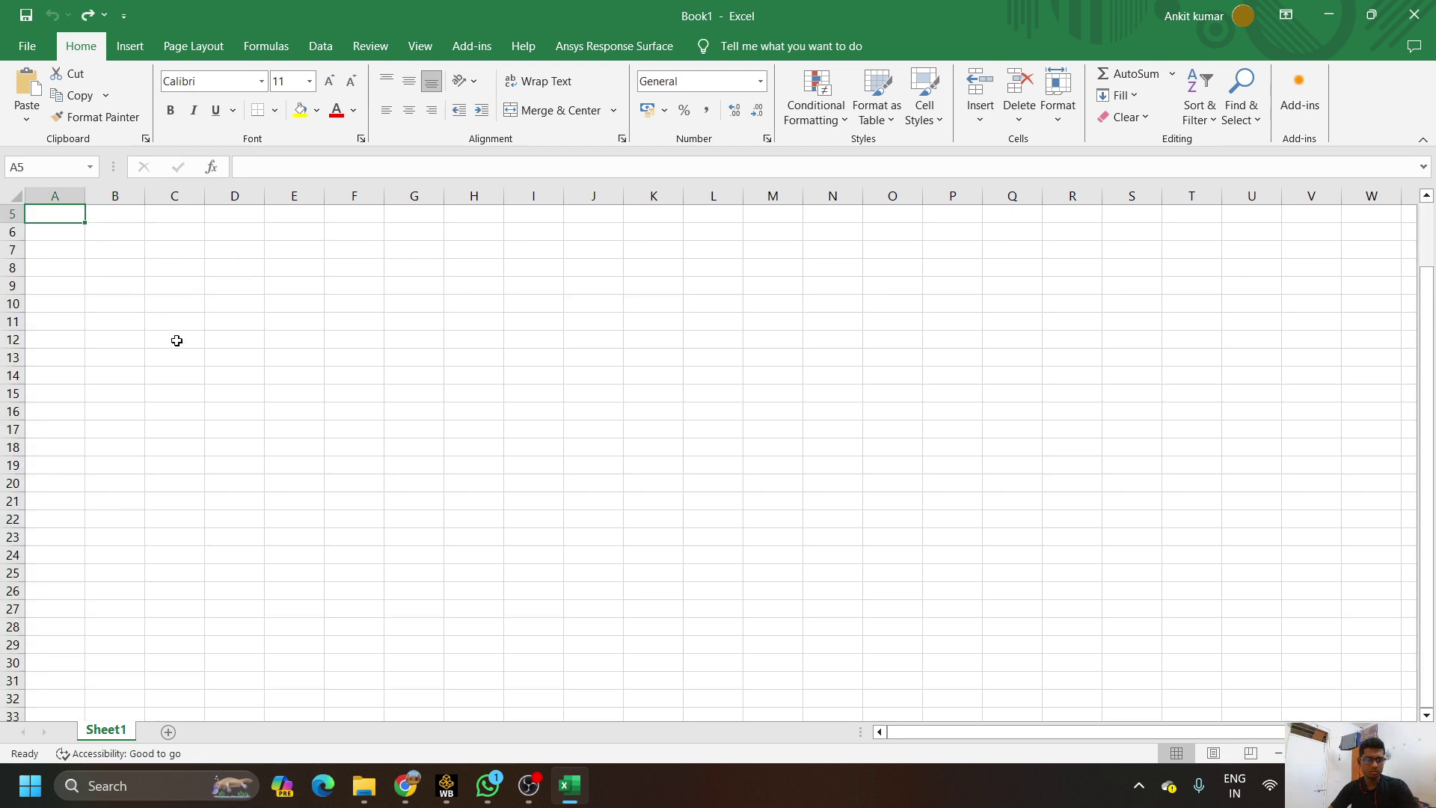
Retry the paste at A7, undo it, and paste the y and pressure columns starting at A6
{"action": "left_click", "coordinate": [39, 318]}
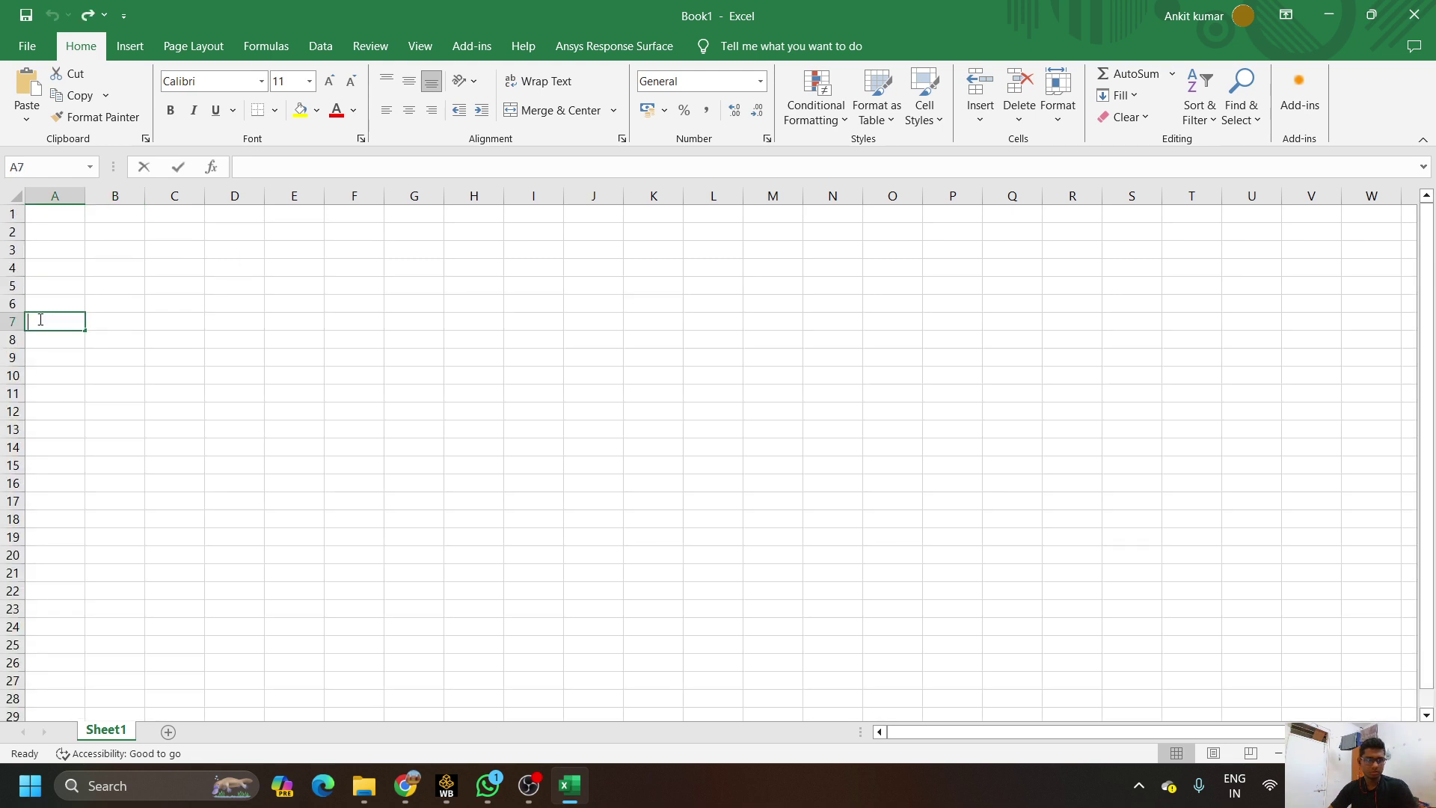
{"action": "key", "text": "ctrl+v"}
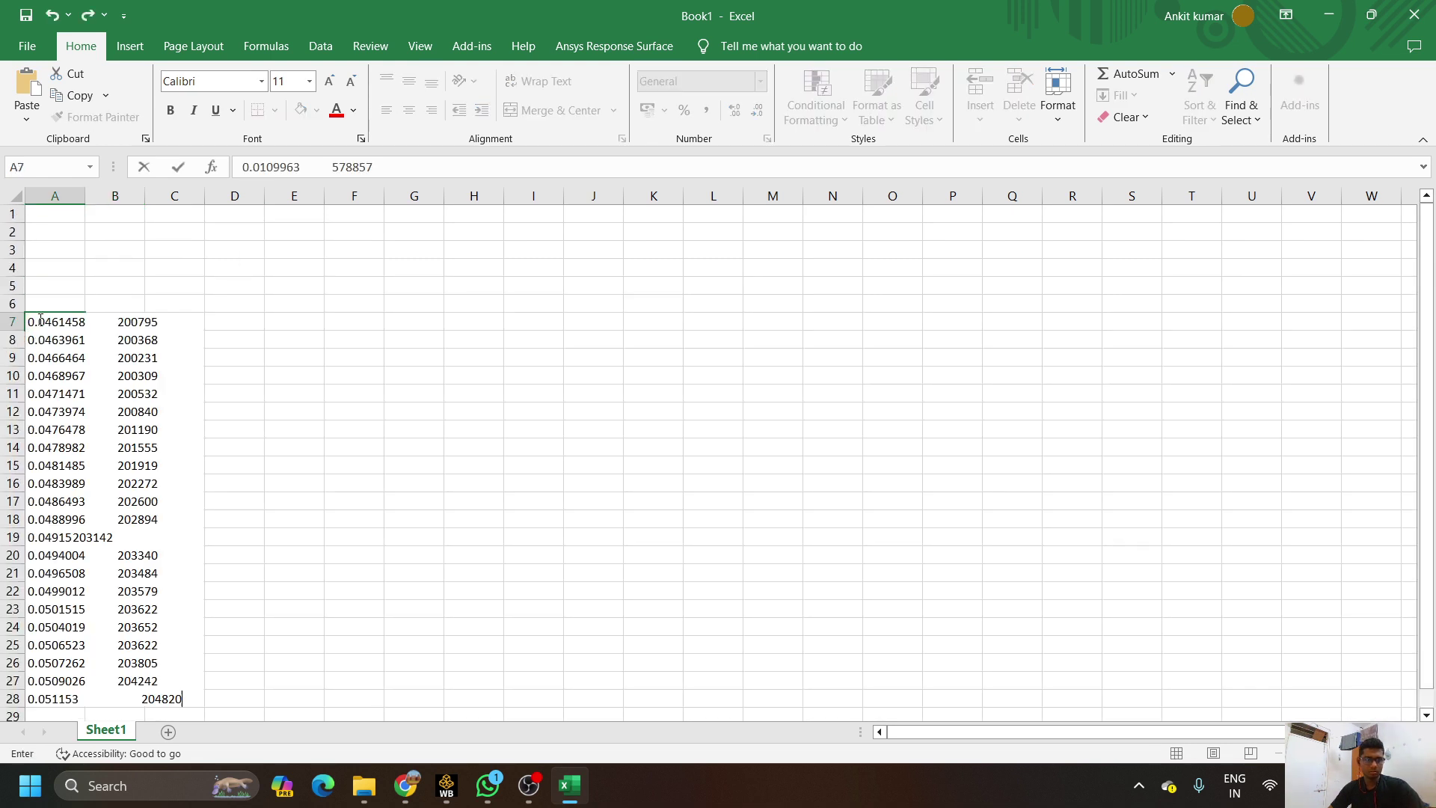
{"action": "left_click", "coordinate": [85, 324]}
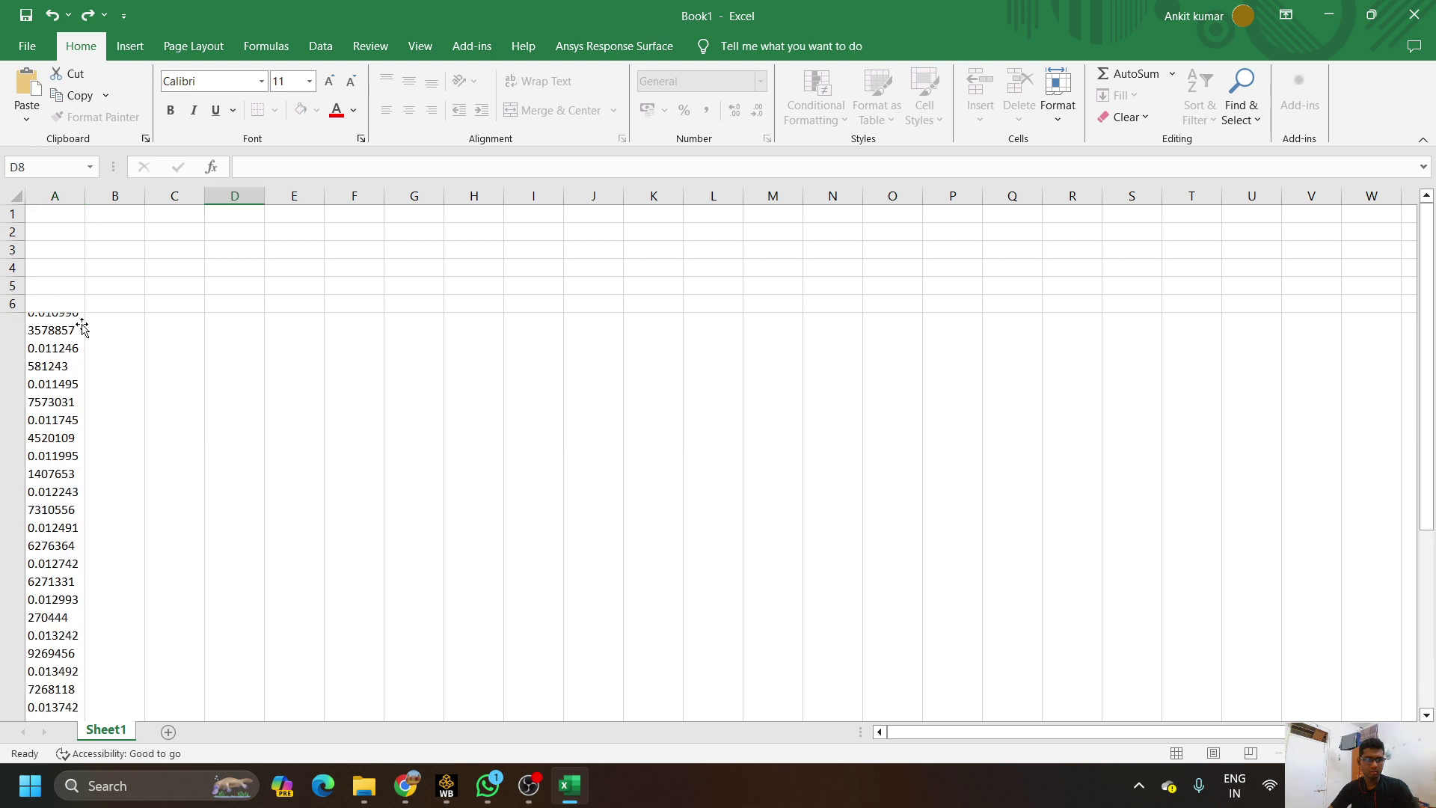
{"action": "left_click_drag", "start_coordinate": [44, 293], "coordinate": [45, 299]}
{"action": "left_click", "coordinate": [46, 302]}
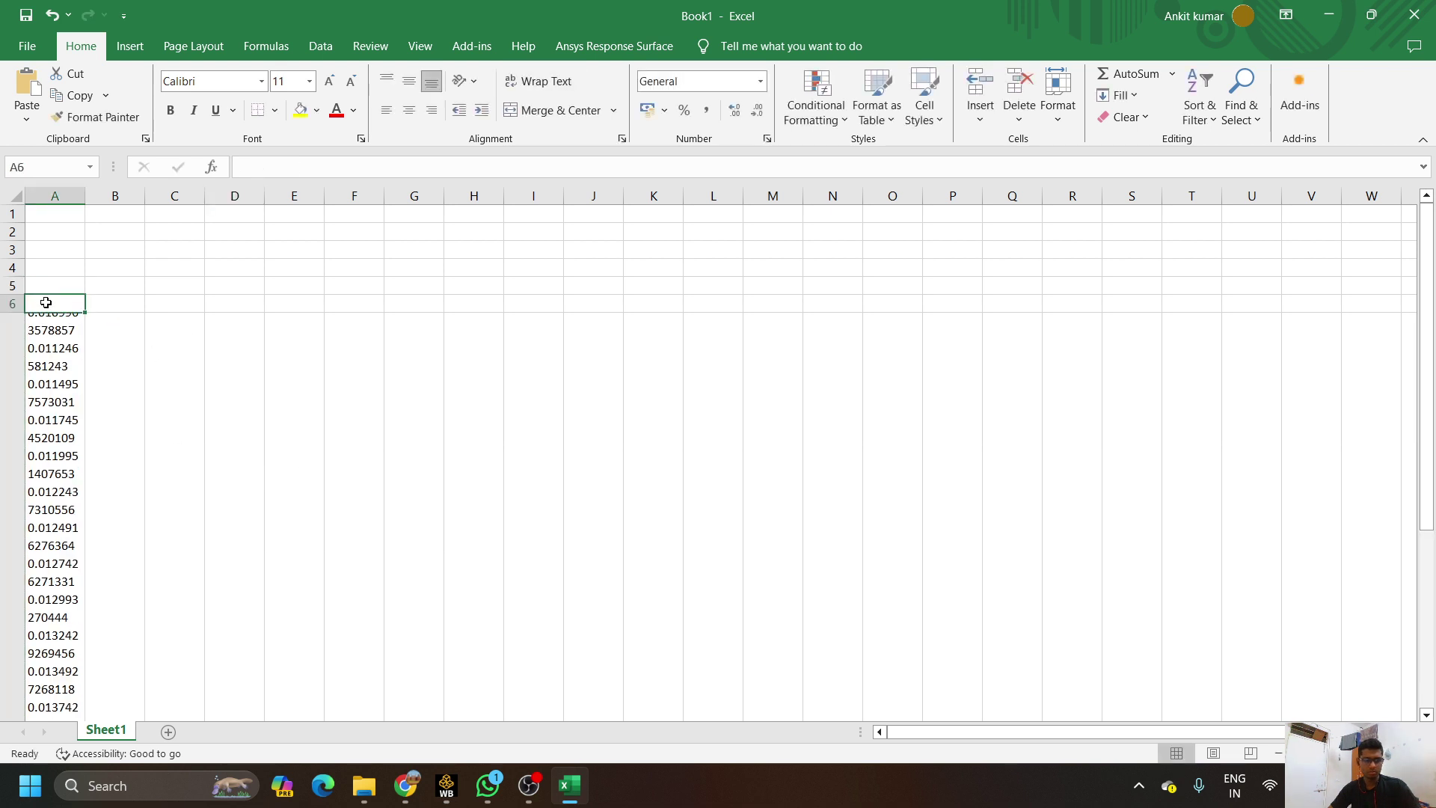
{"action": "key", "text": "ctrl+z"}
{"action": "left_click", "coordinate": [50, 302]}
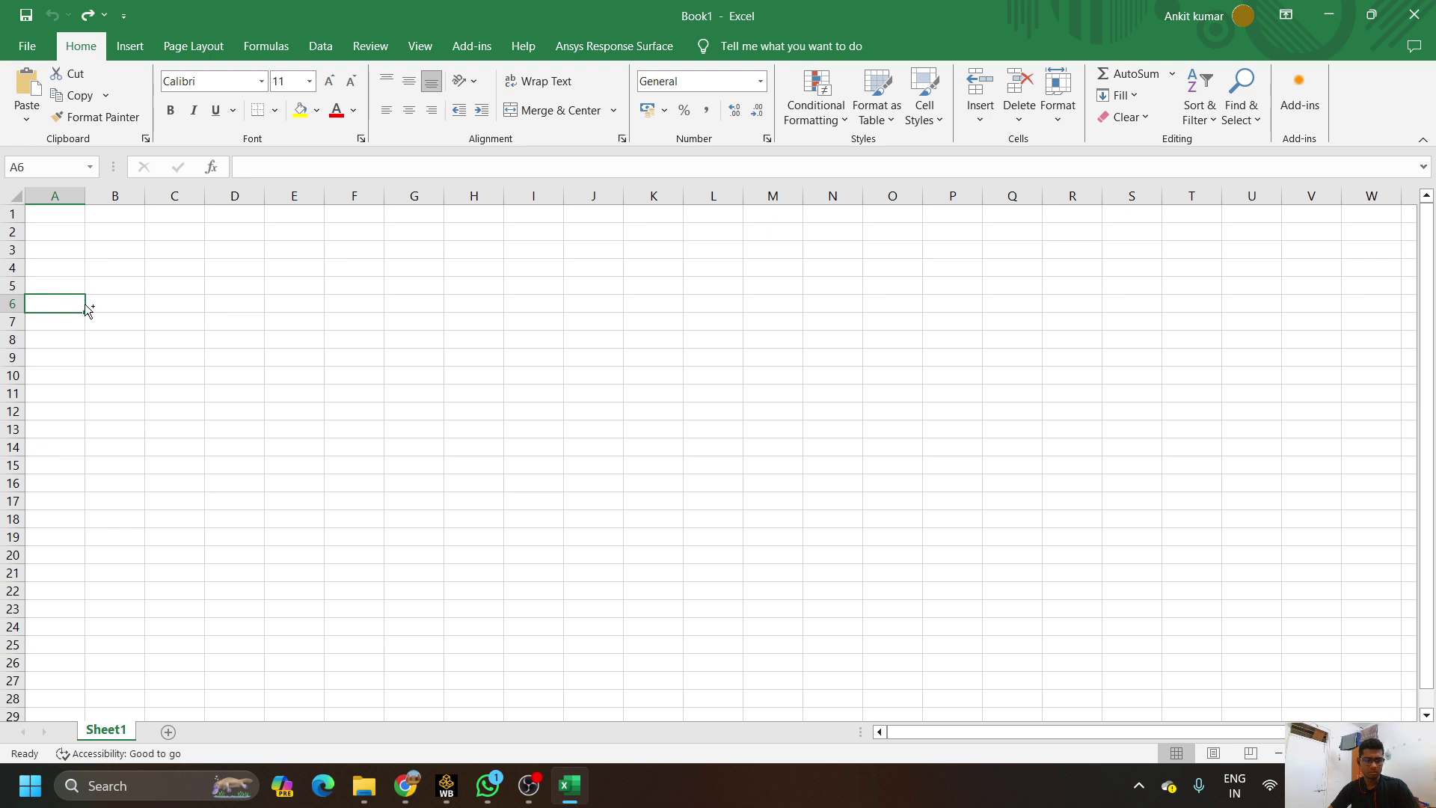
{"action": "key", "text": "ctrl+v"}
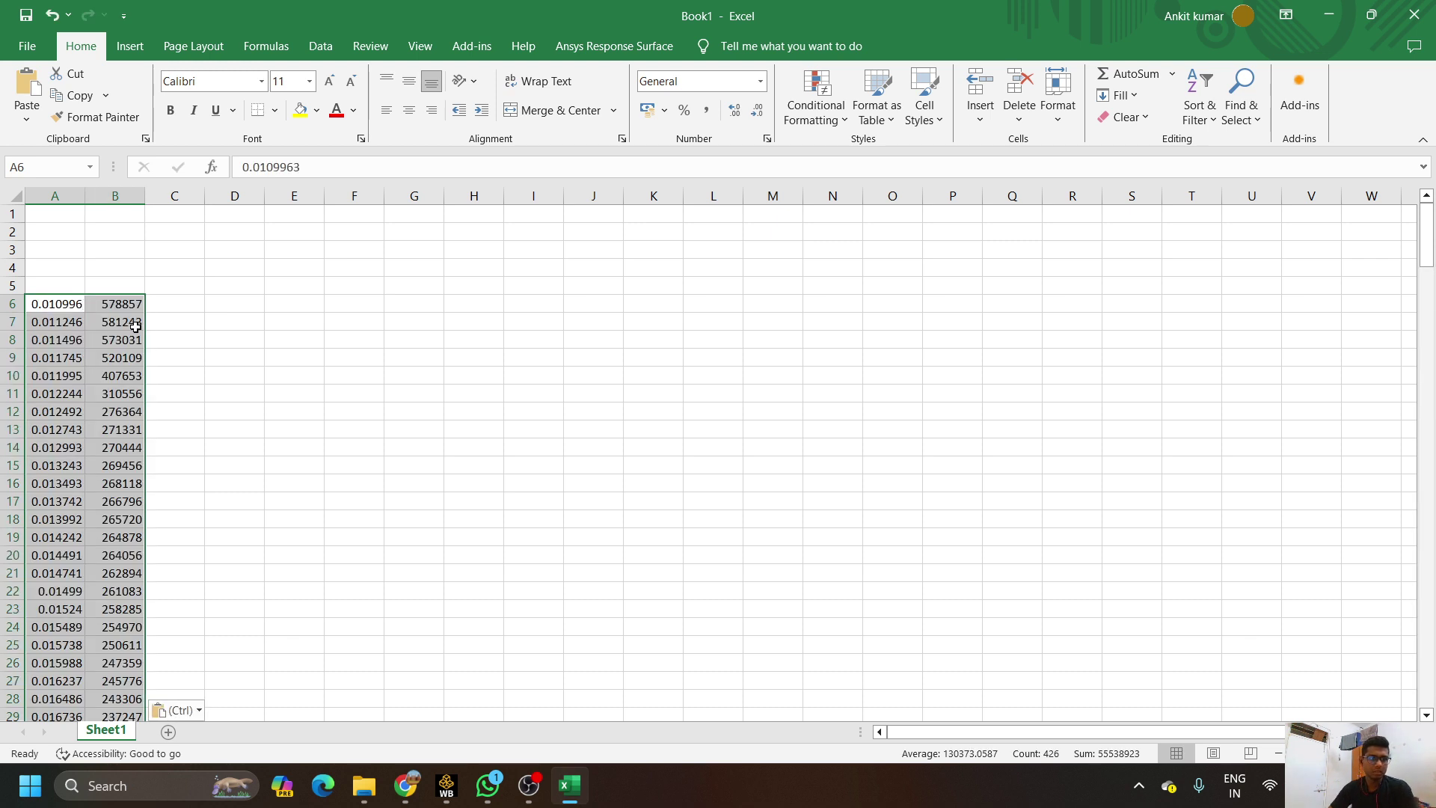
{"action": "left_click", "coordinate": [129, 46]}
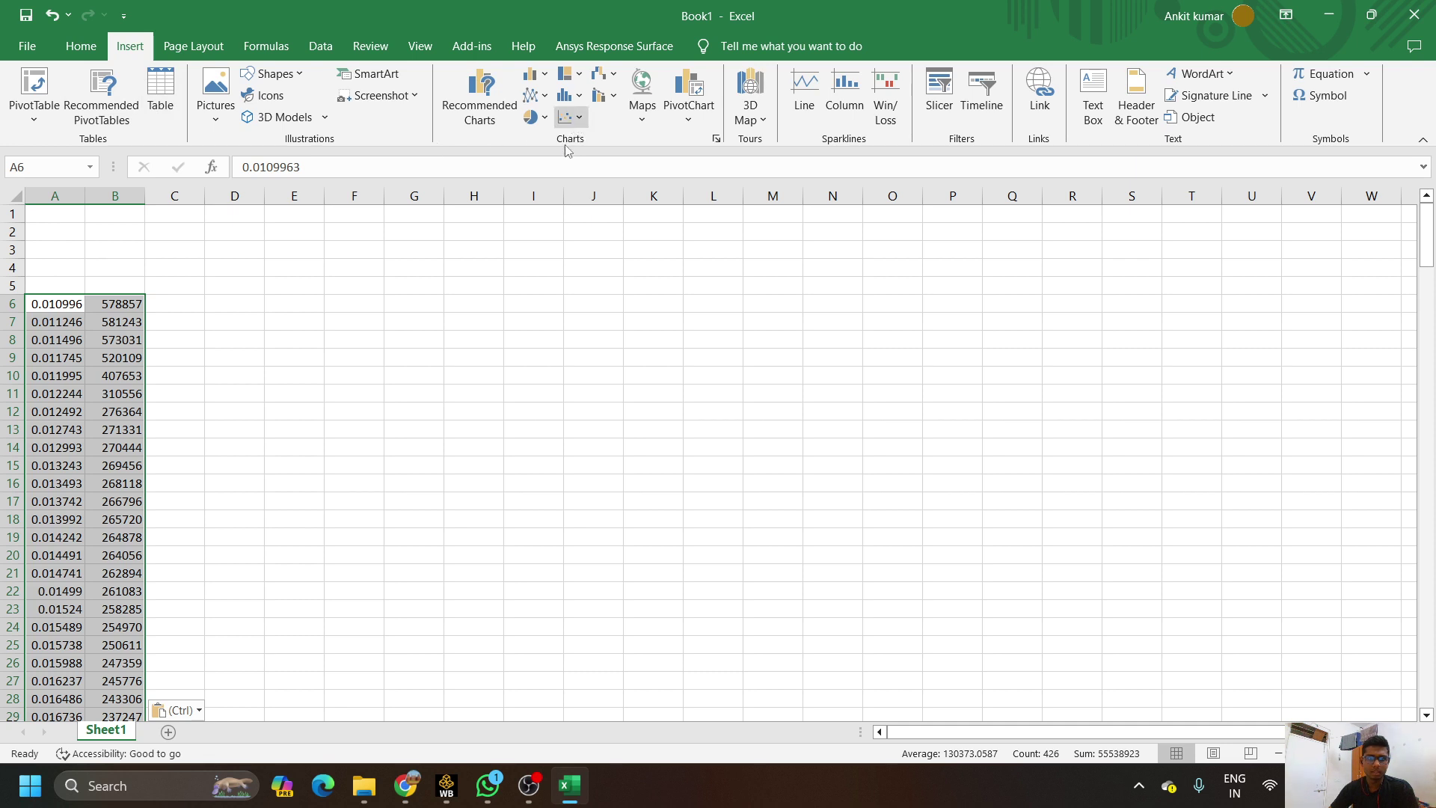
Insert a Scatter with Smooth Lines and Markers chart and move it beside the data
{"action": "left_click", "coordinate": [573, 120]}
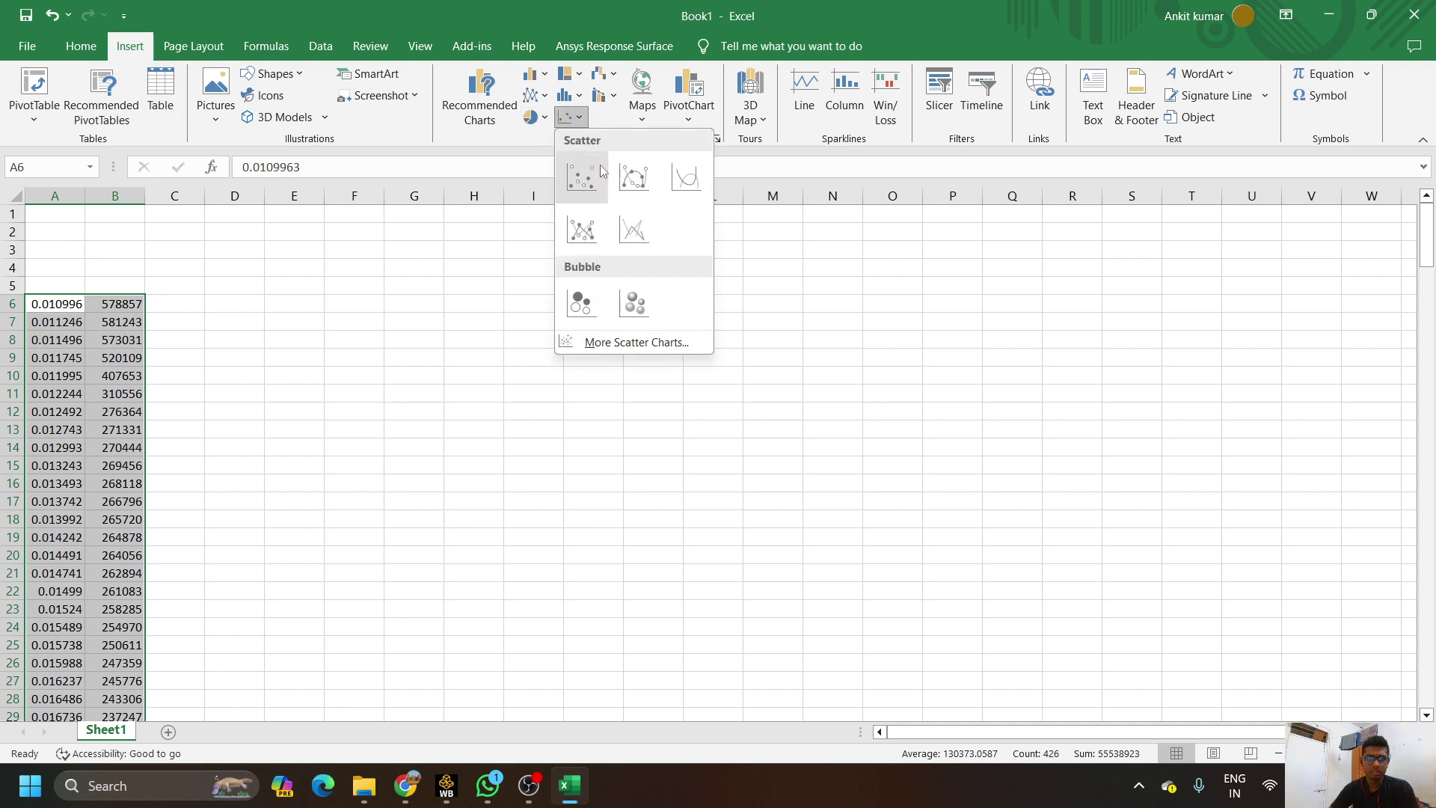
{"action": "left_click", "coordinate": [635, 183]}
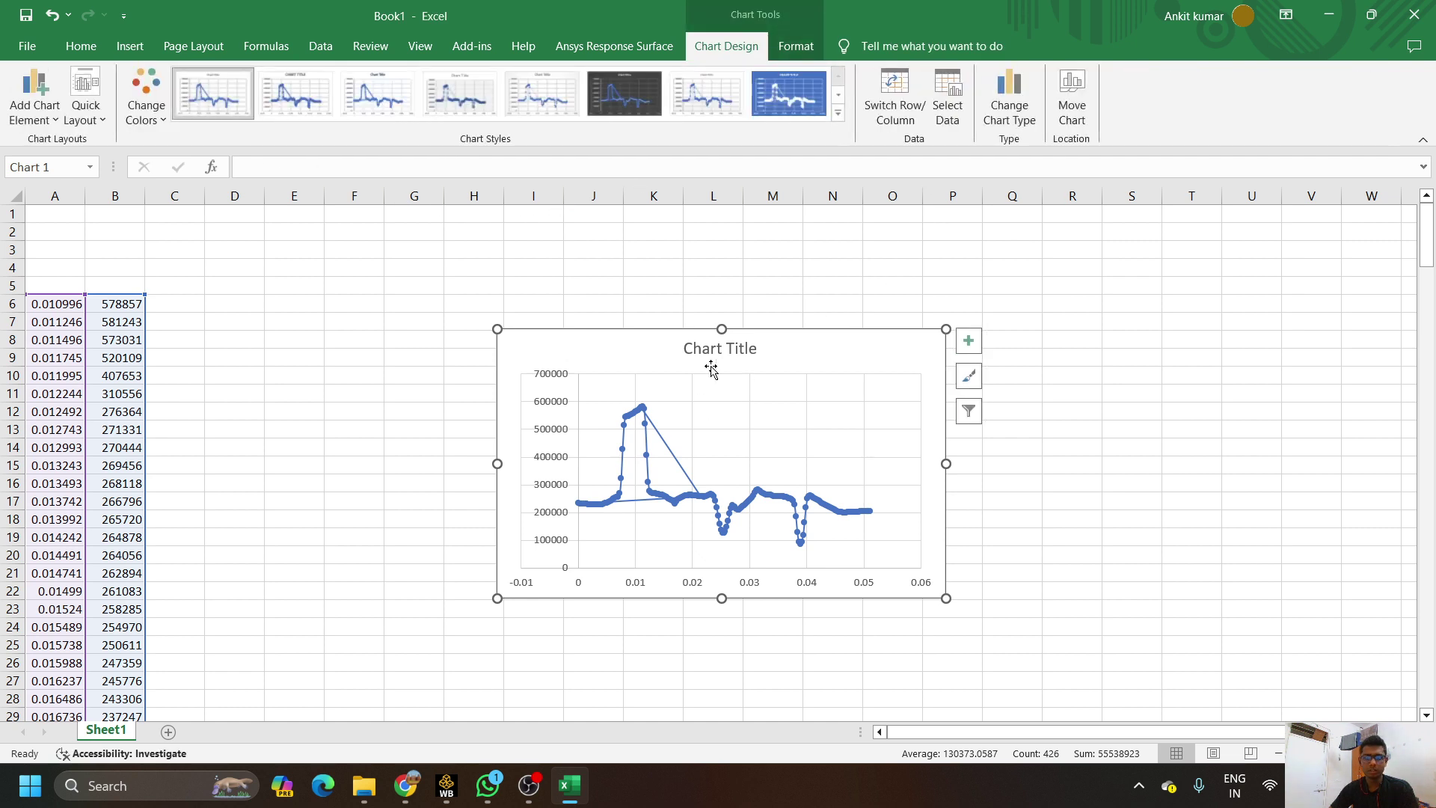
{"action": "left_click_drag", "start_coordinate": [544, 346], "coordinate": [494, 289]}
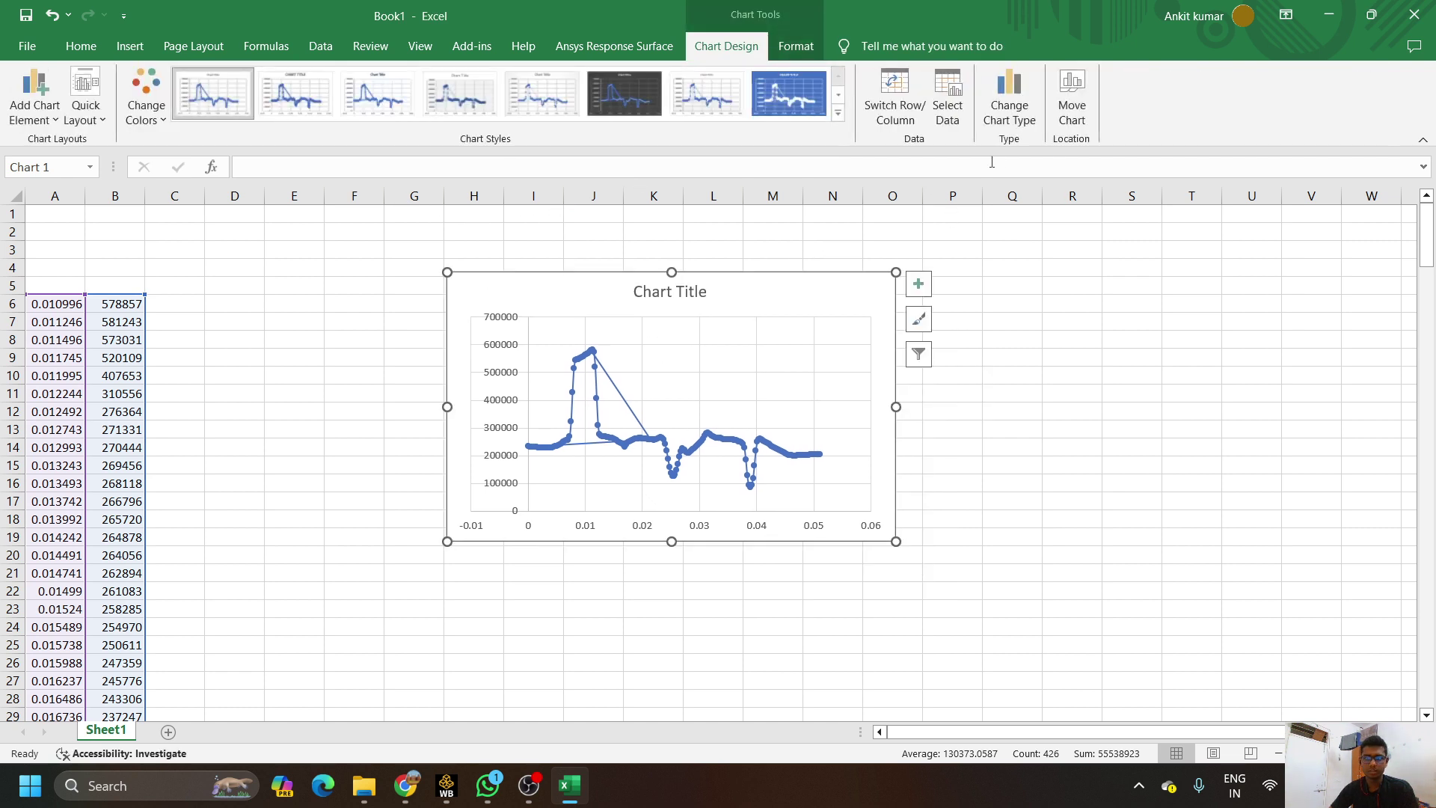
Change the chart type to Scatter with Smooth Lines, without markers
{"action": "left_click", "coordinate": [1011, 112]}
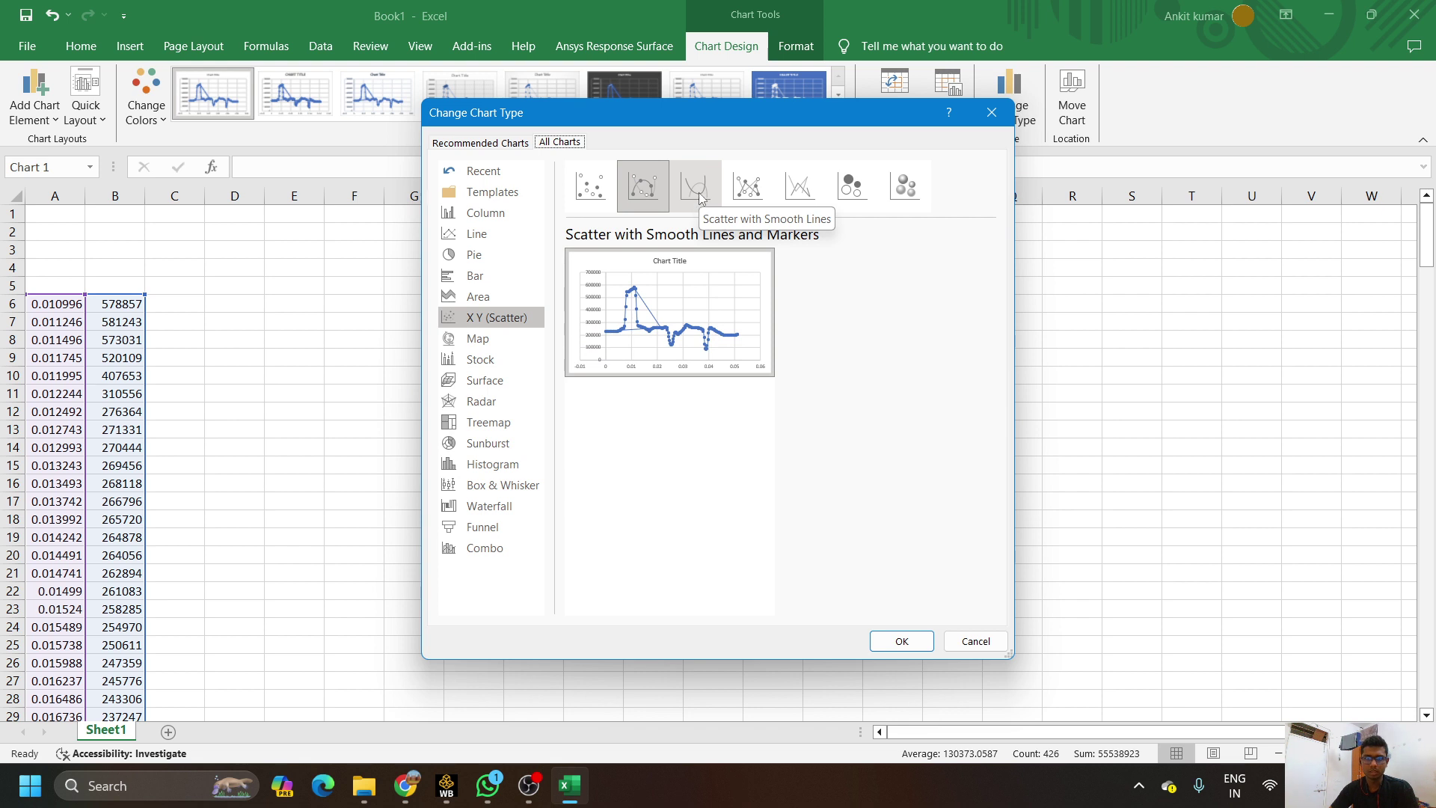
{"action": "left_click", "coordinate": [699, 196]}
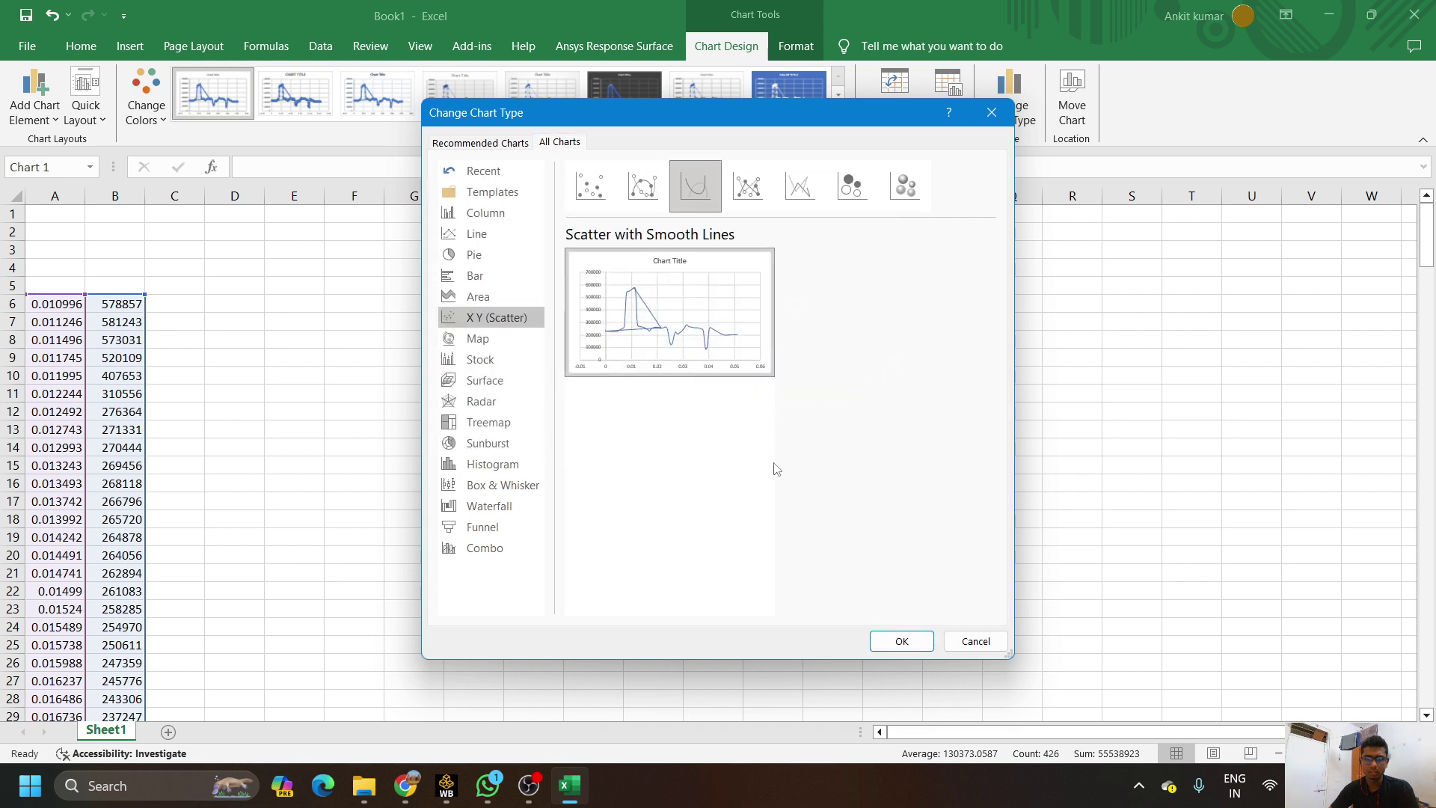
{"action": "mouse_move", "coordinate": [684, 323]}
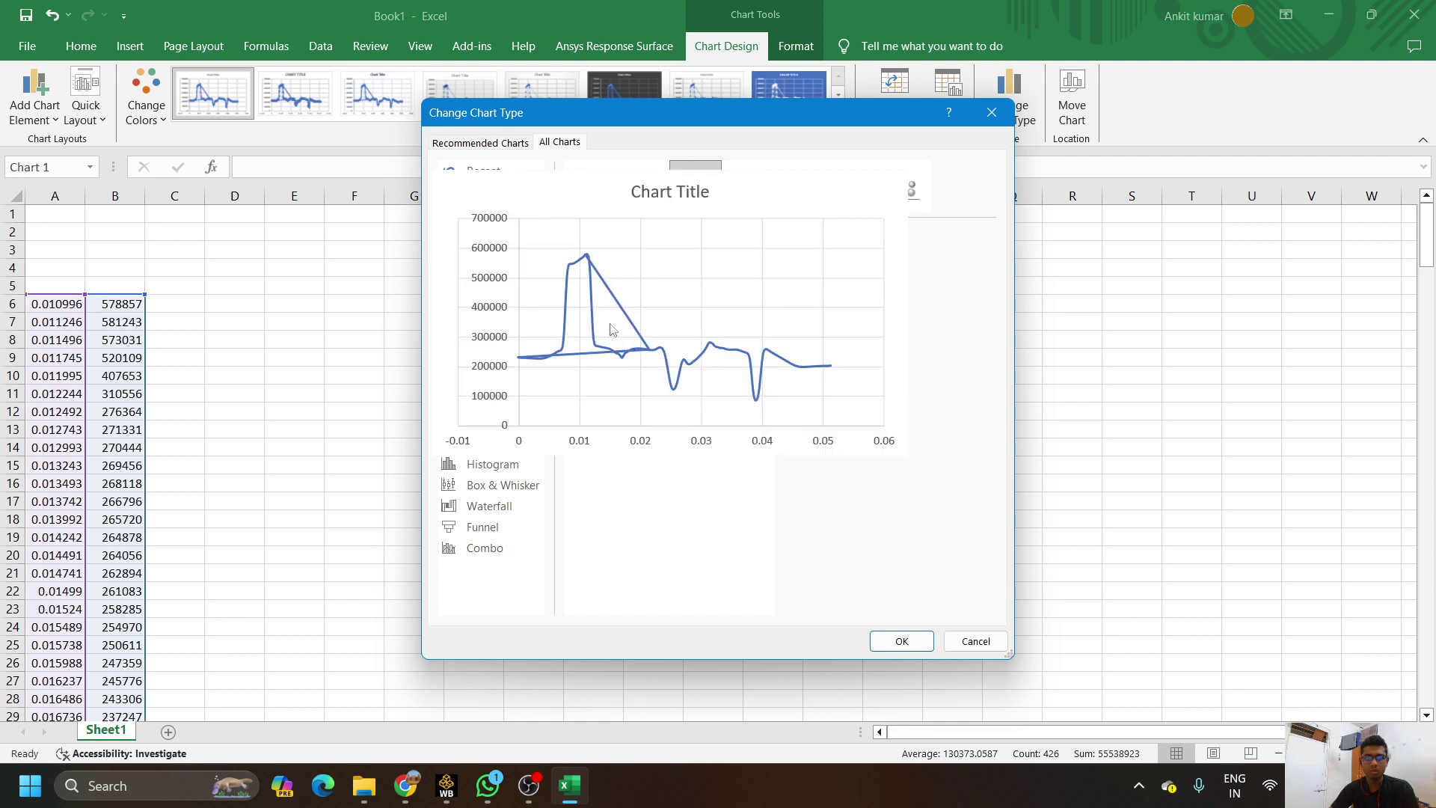
{"action": "left_click", "coordinate": [905, 642]}
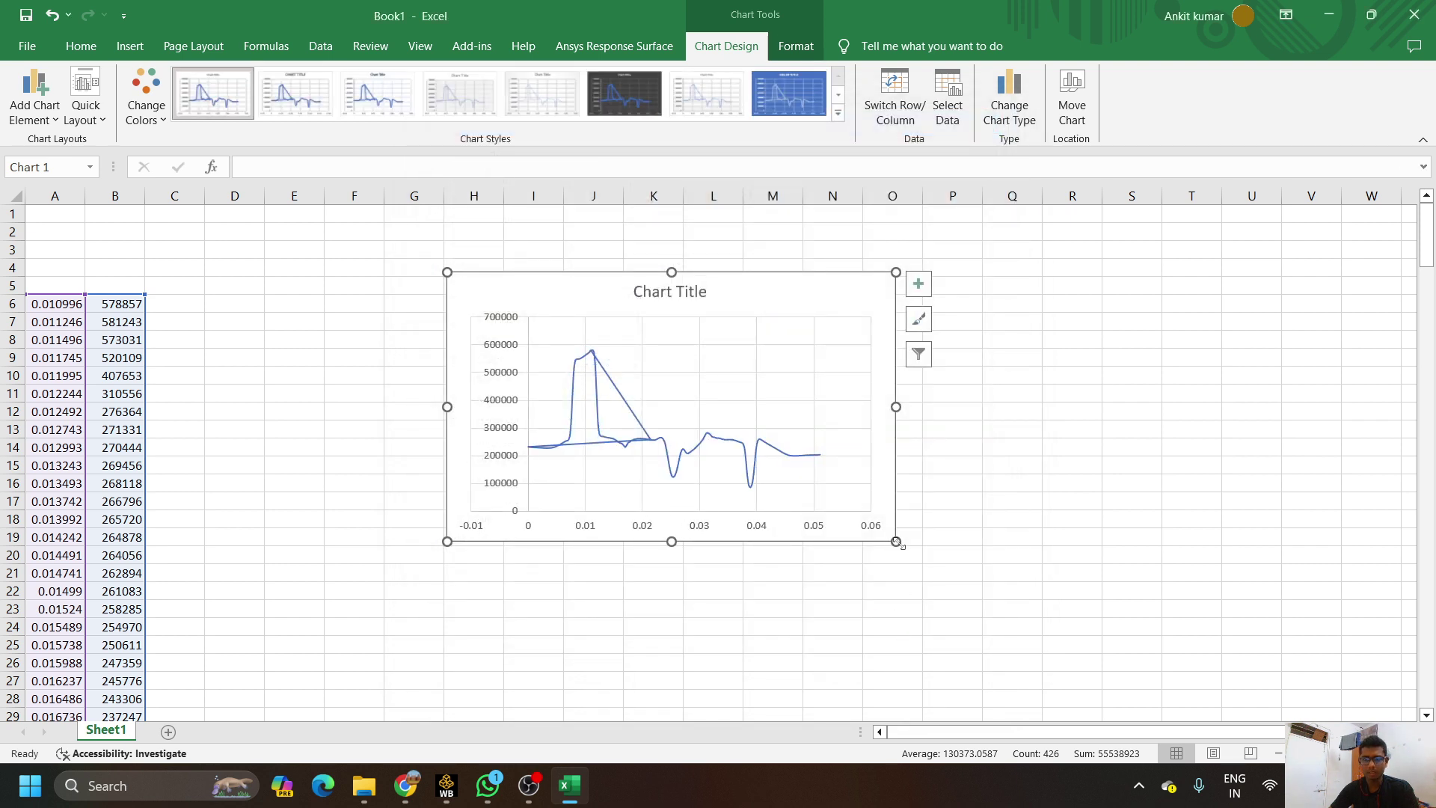
Enlarge the chart toward the lower right, then deselect it by selecting A6
{"action": "left_click_drag", "start_coordinate": [896, 541], "coordinate": [996, 614]}
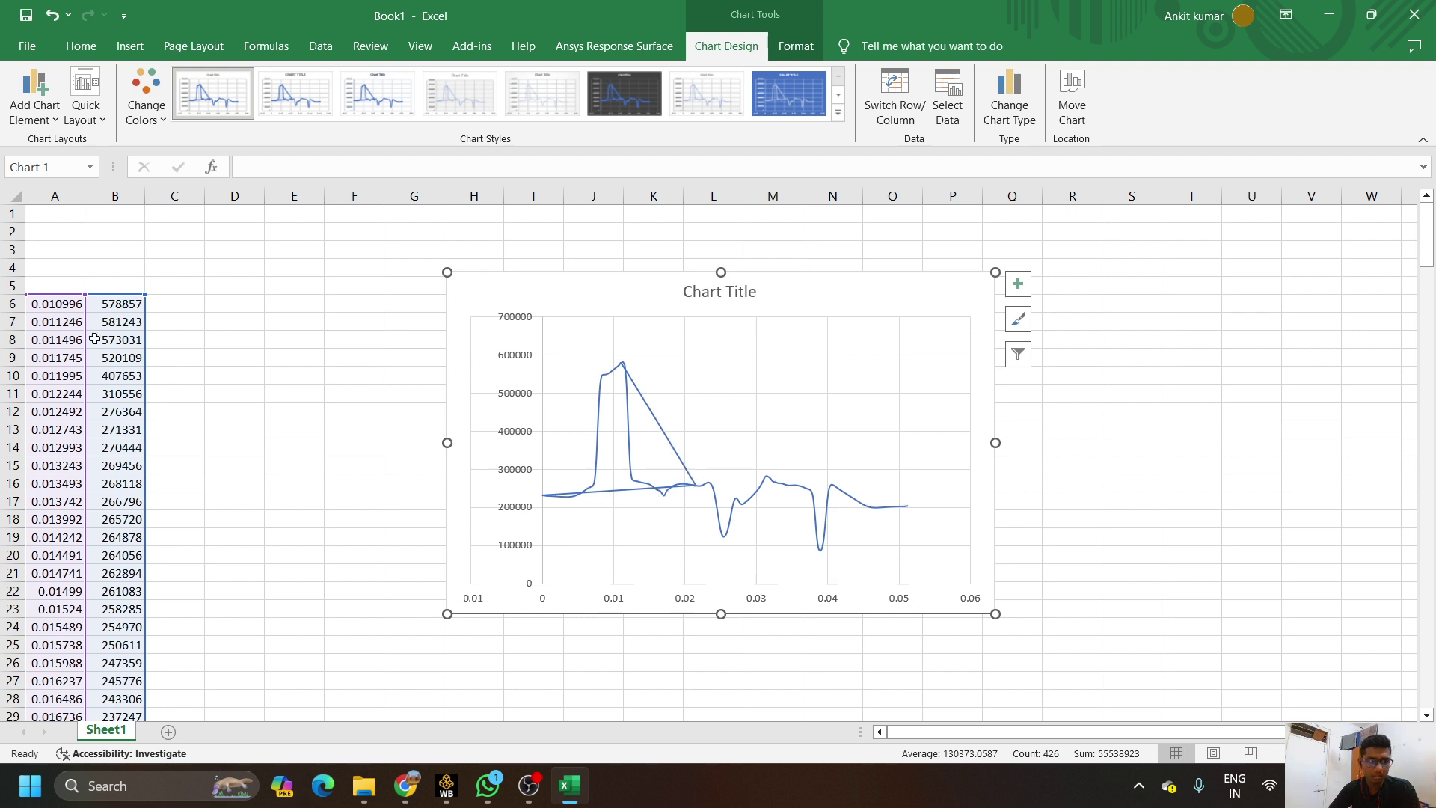
{"action": "left_click", "coordinate": [58, 306]}
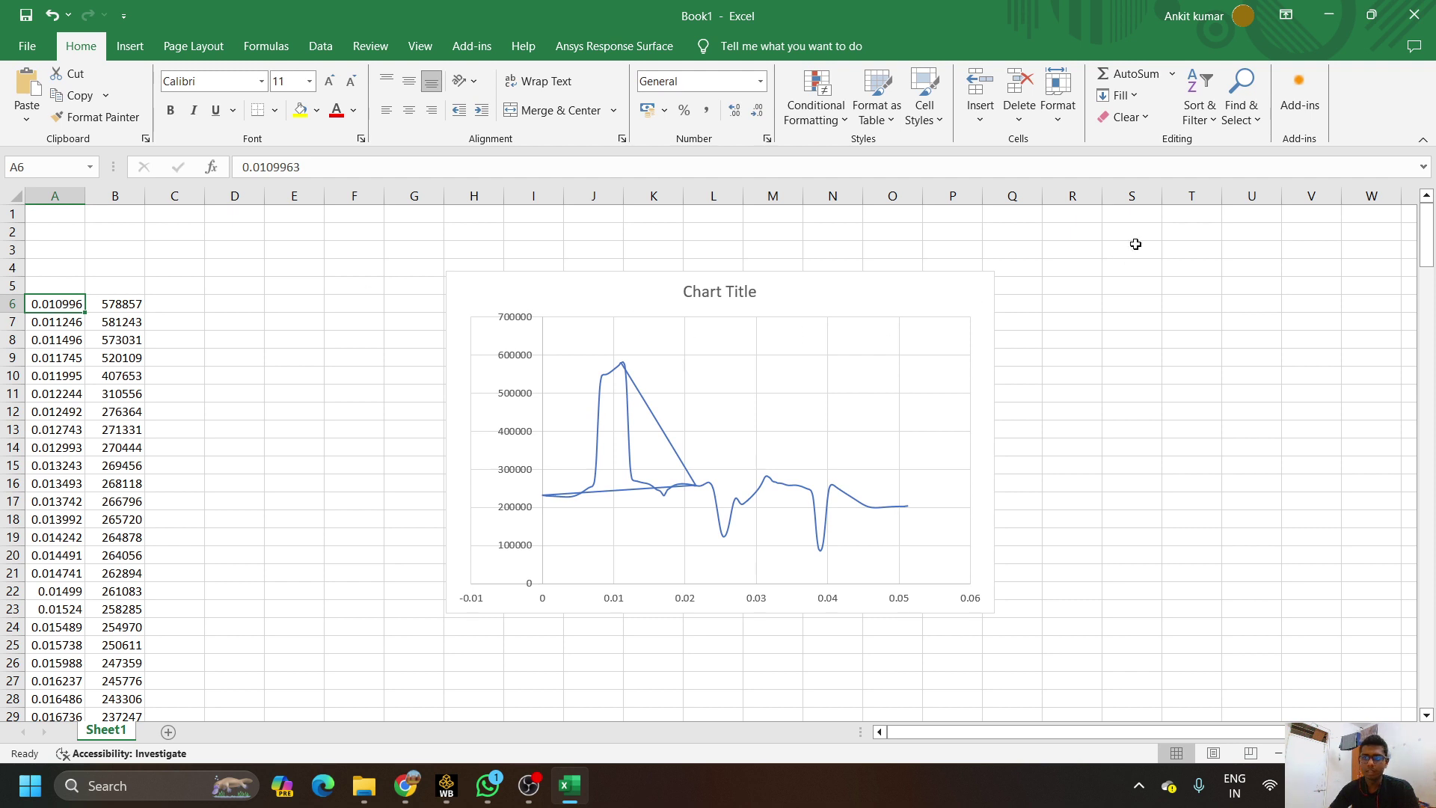
Sort the data Smallest to Largest by y, undoing and redoing the sort once
{"action": "left_click", "coordinate": [1195, 124]}
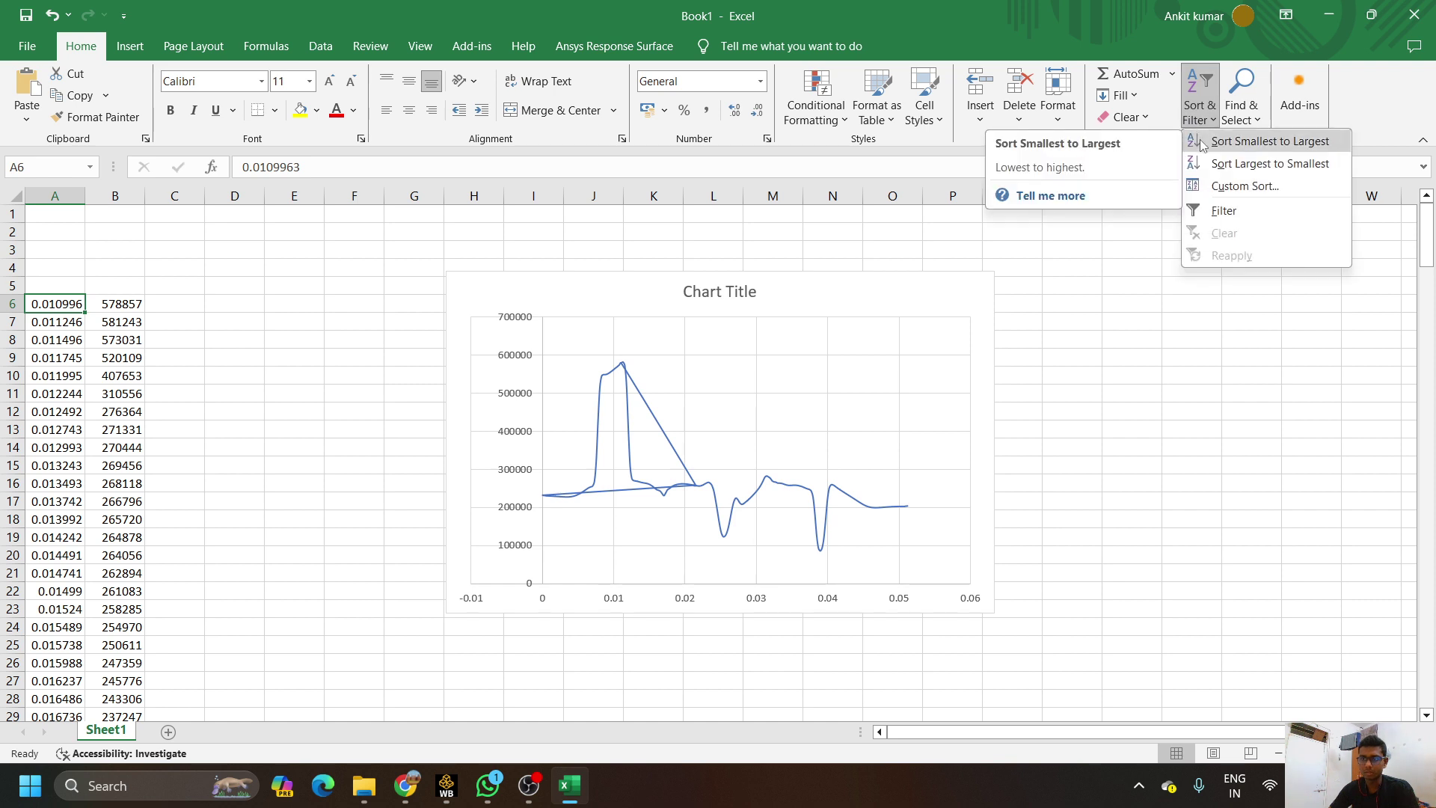
{"action": "left_click", "coordinate": [1202, 142]}
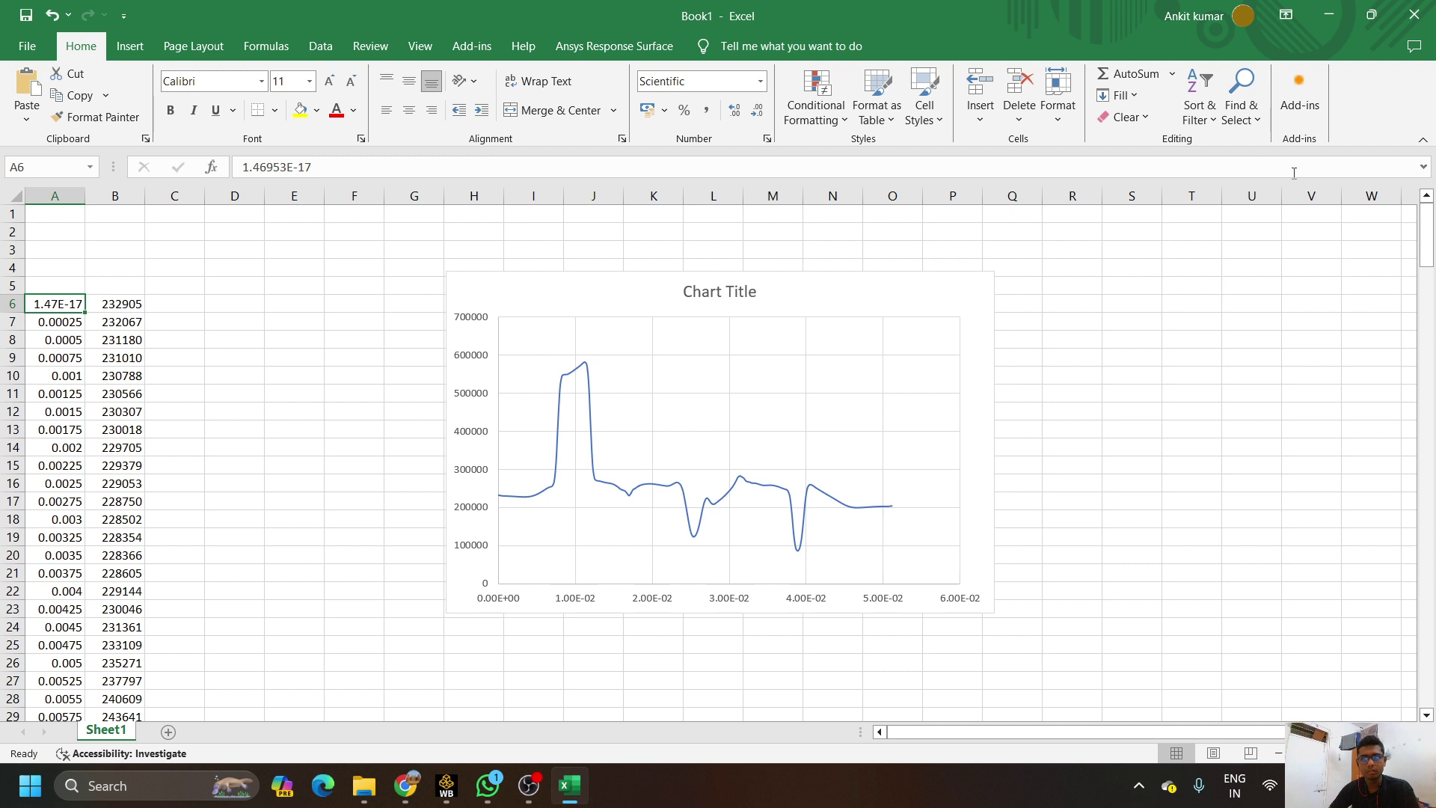
{"action": "left_click", "coordinate": [1199, 112]}
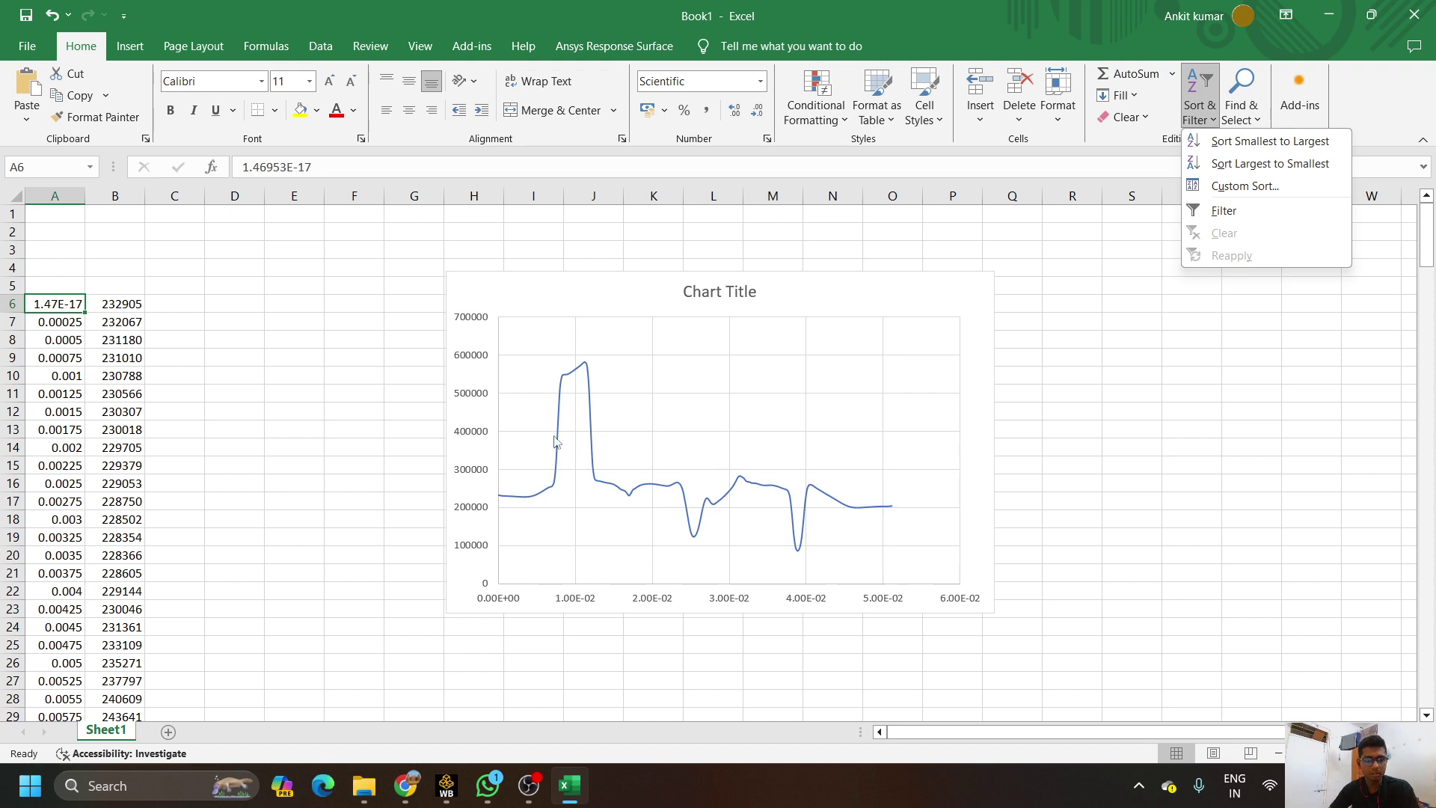
{"action": "left_click", "coordinate": [1156, 380]}
{"action": "key", "text": "ctrl+z"}
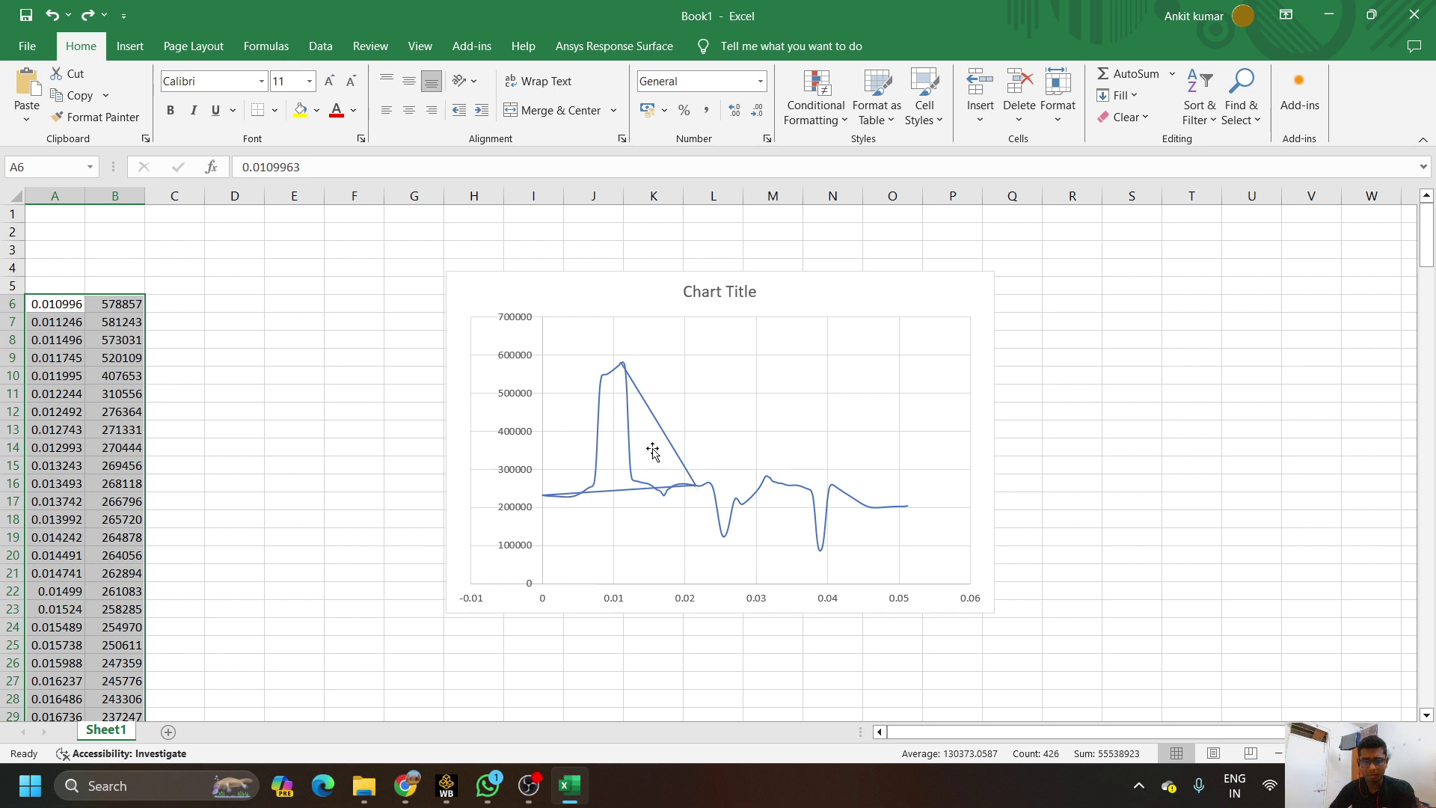
{"action": "left_click", "coordinate": [1200, 123]}
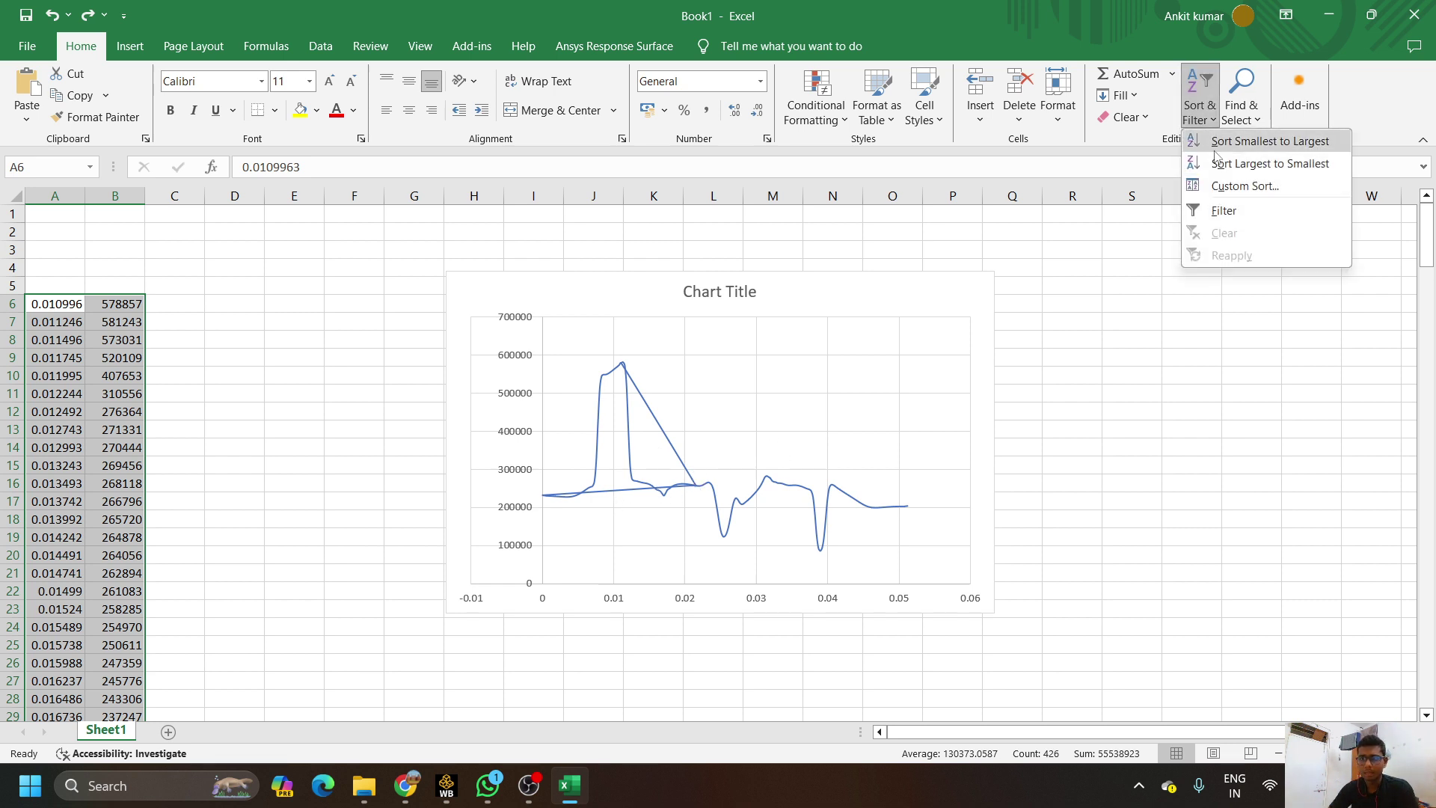
{"action": "left_click", "coordinate": [1217, 142]}
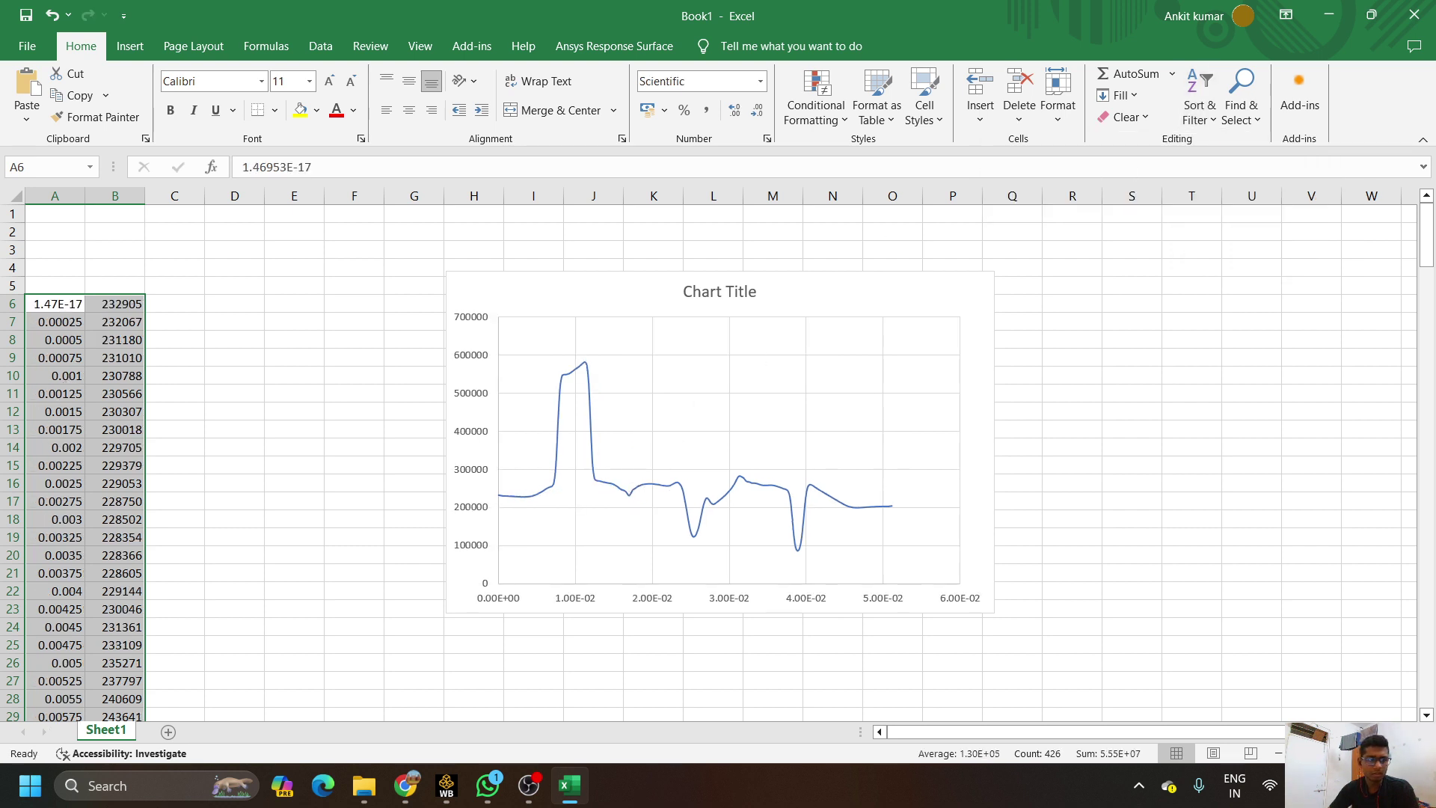
{"action": "left_click", "coordinate": [104, 303]}
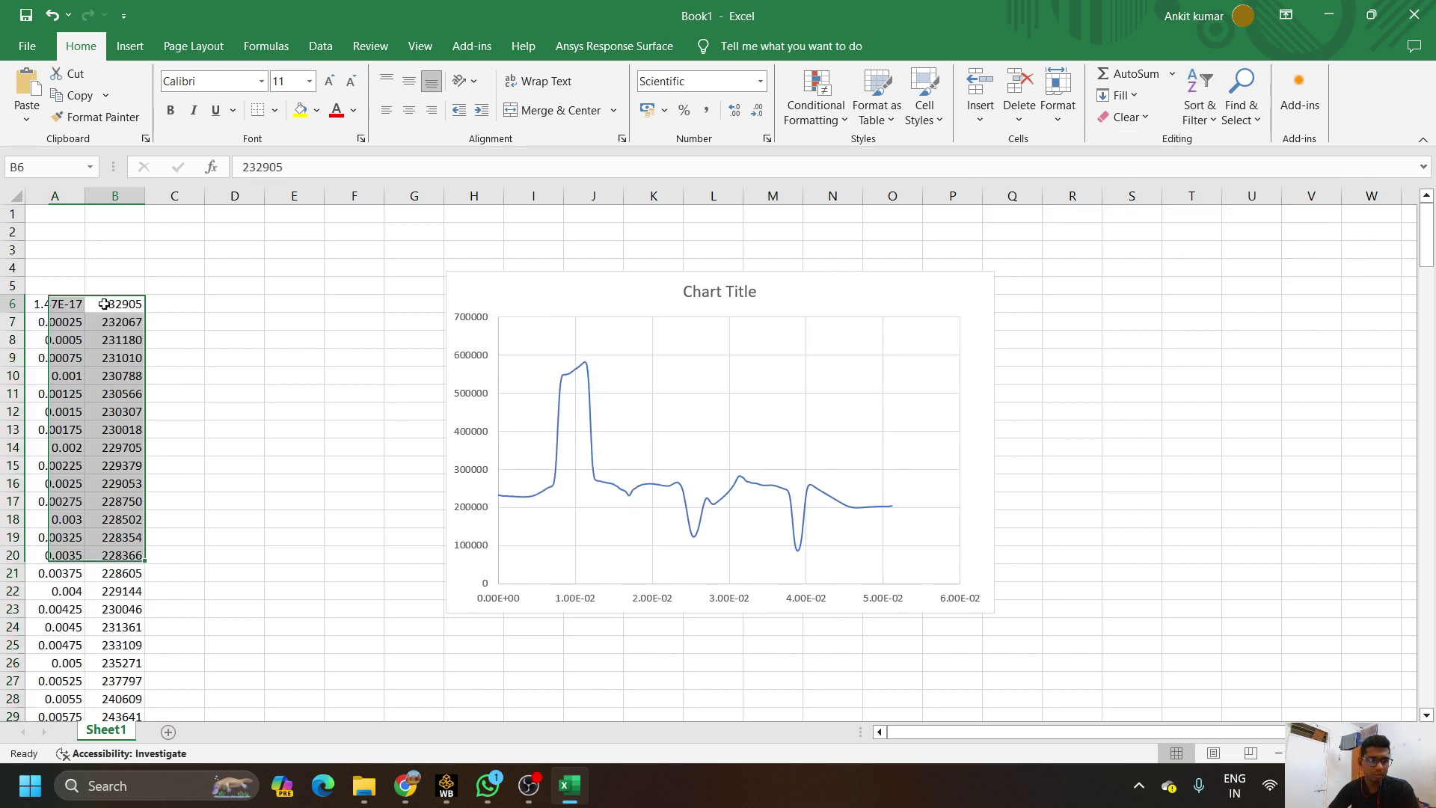
{"action": "left_click", "coordinate": [45, 304]}
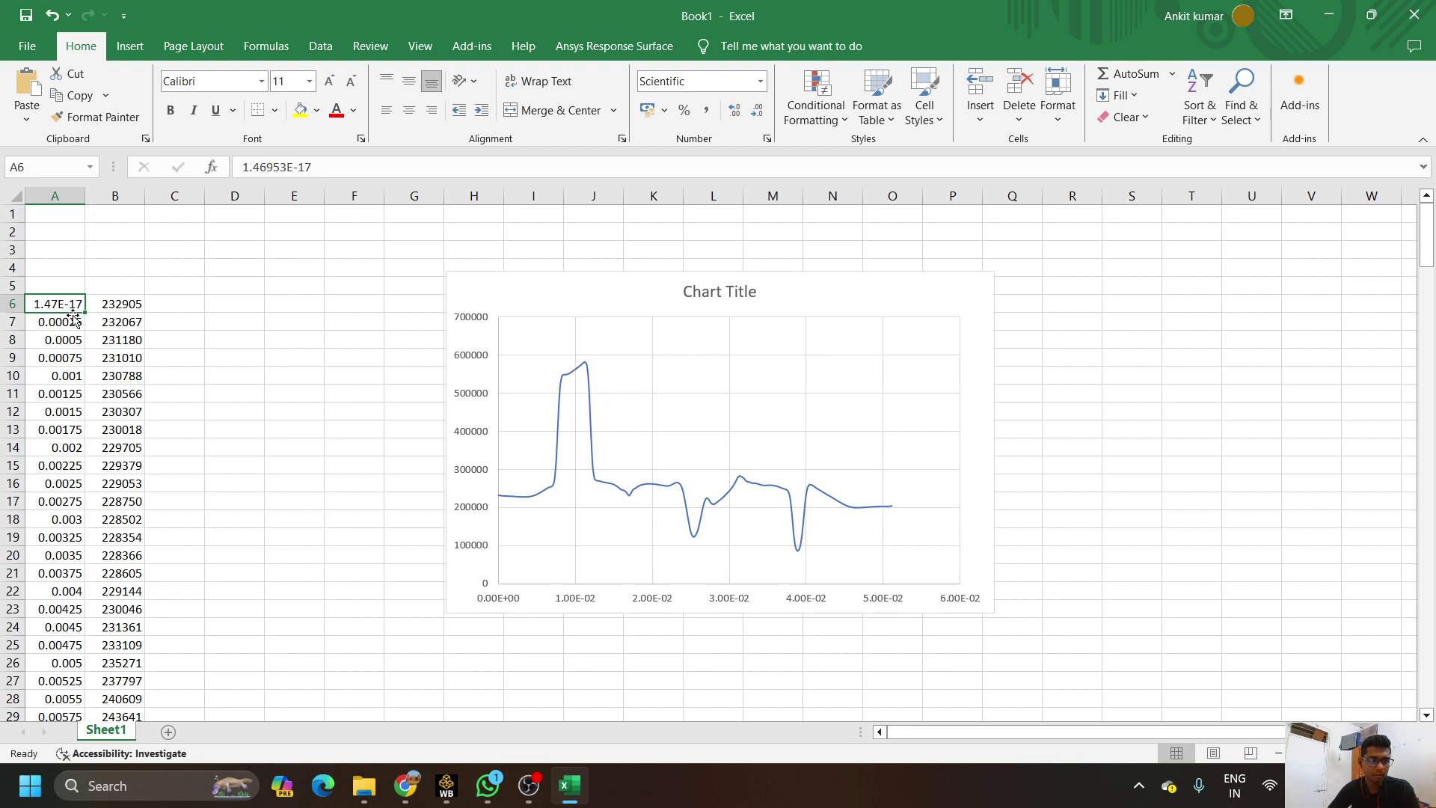
Clear the near-zero first data row A6:B6 (1.47E-17, 232905)
{"action": "left_click", "coordinate": [53, 326]}
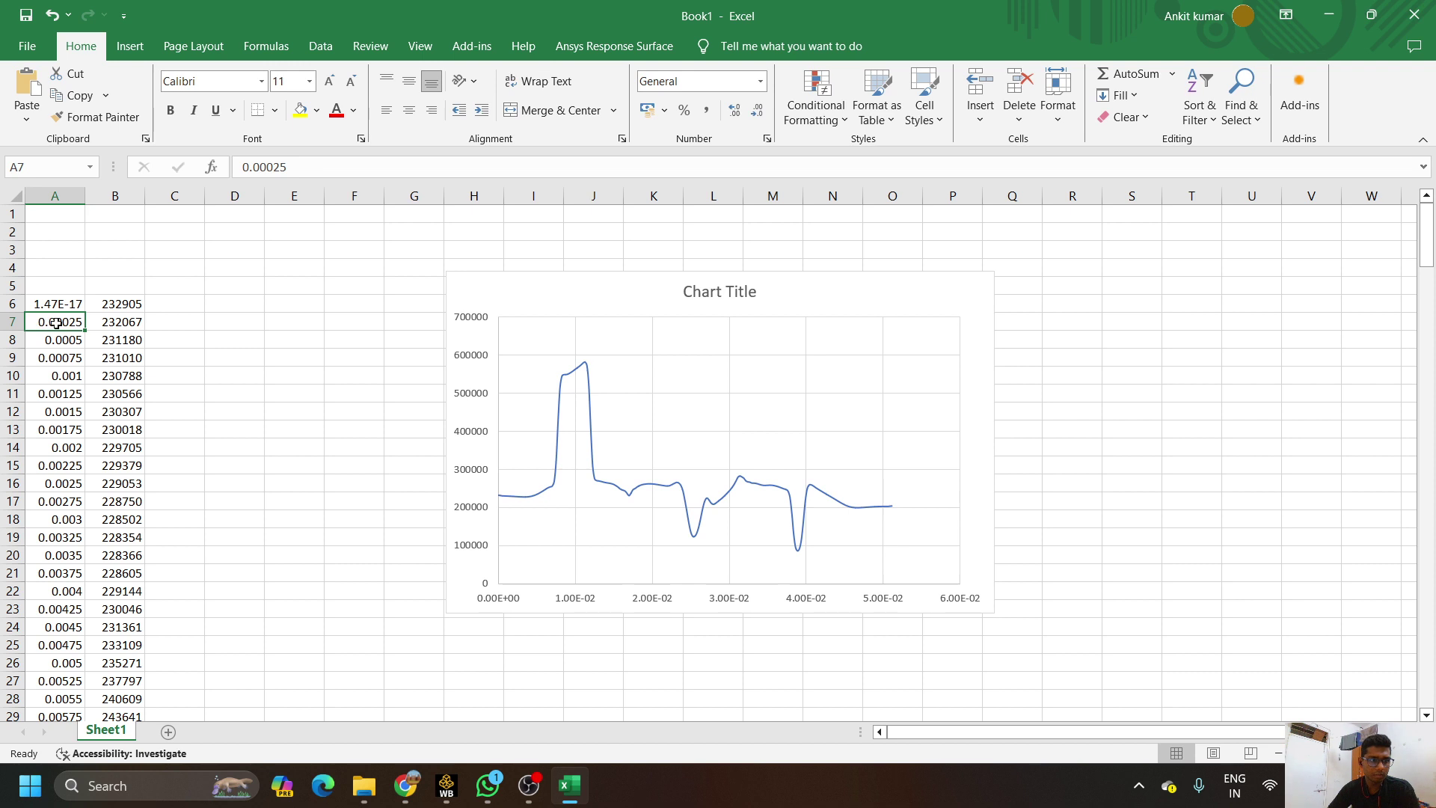
{"action": "left_click", "coordinate": [37, 302]}
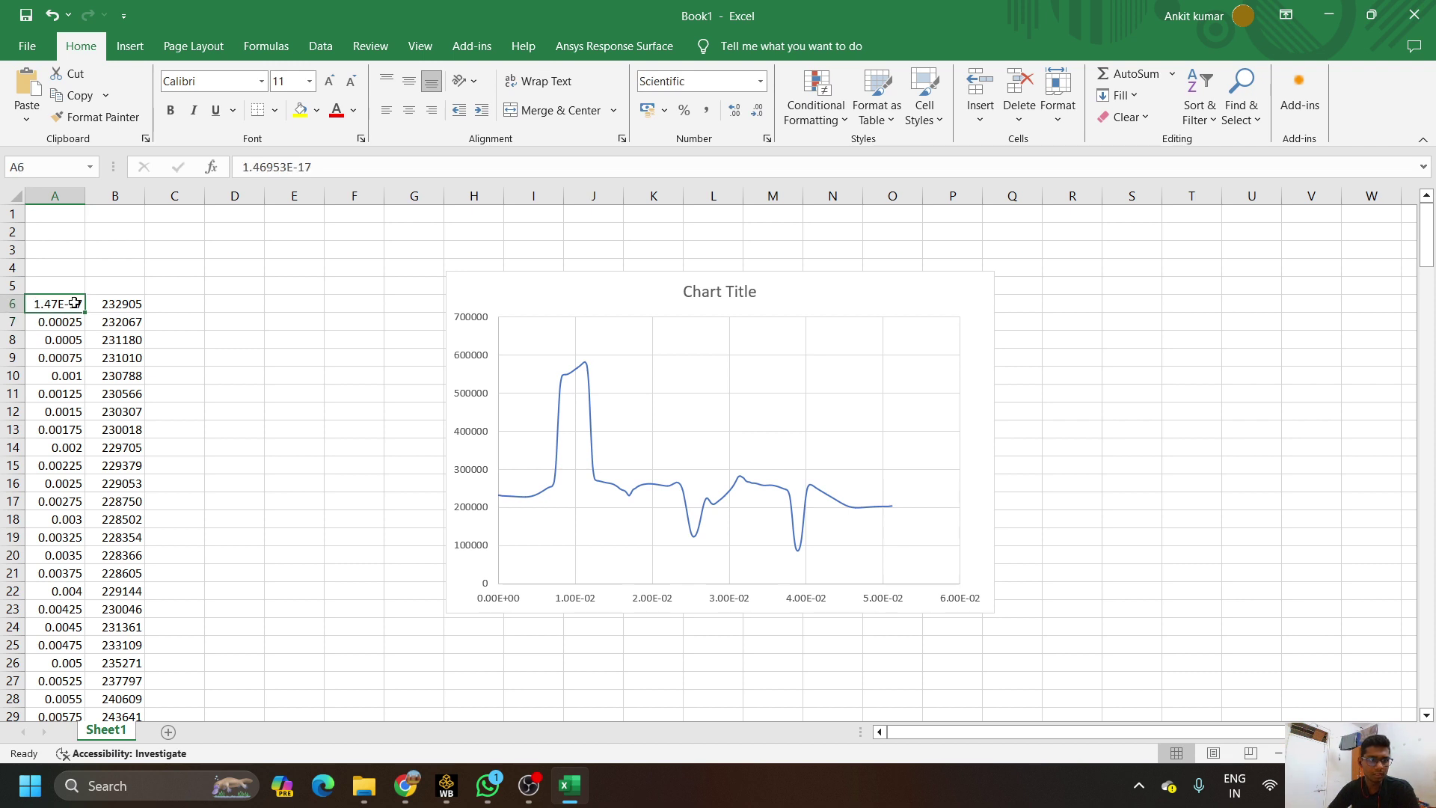
{"action": "left_click_drag", "start_coordinate": [75, 302], "coordinate": [114, 303]}
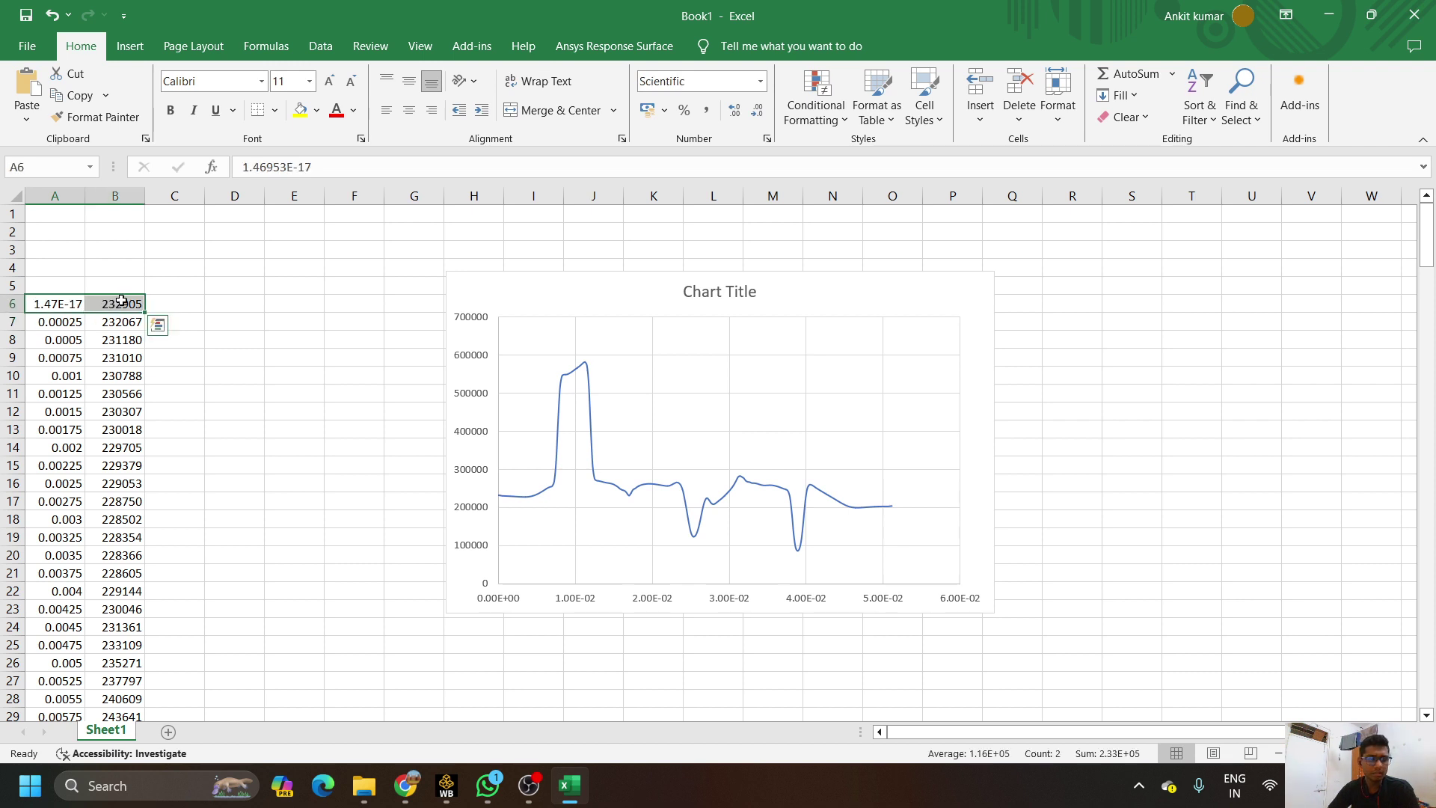
{"action": "left_click", "coordinate": [1200, 108]}
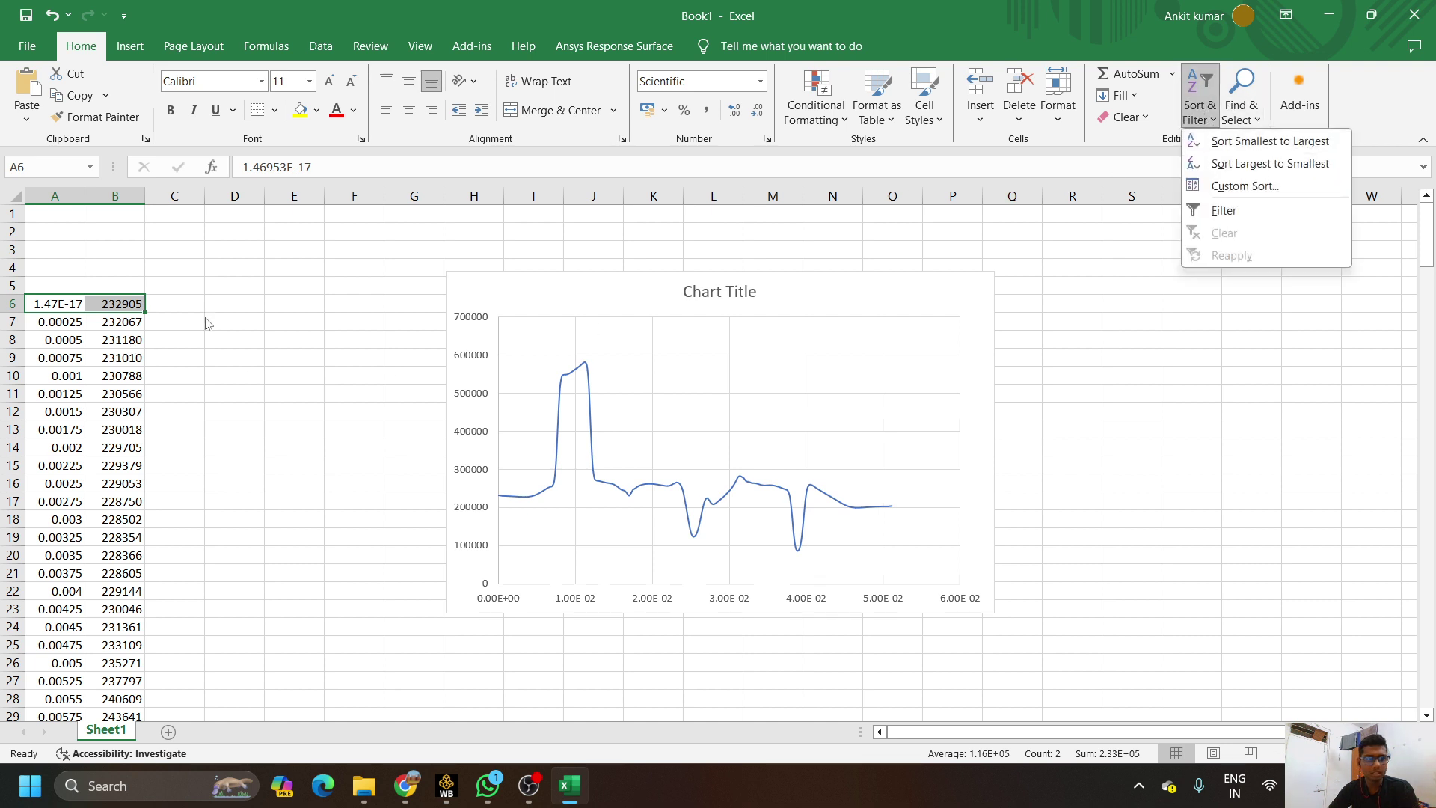
{"action": "left_click", "coordinate": [51, 305]}
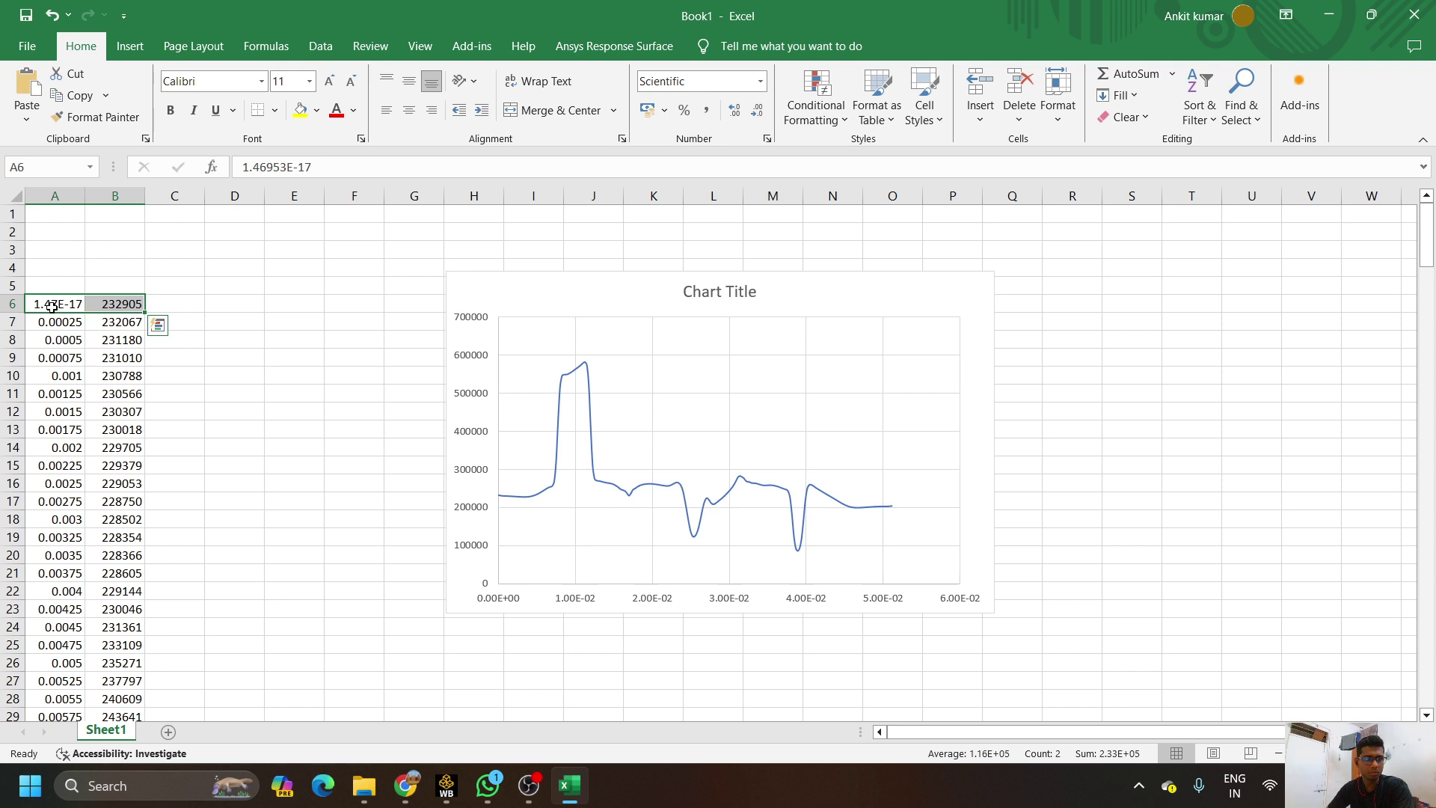
{"action": "key", "text": "Delete"}
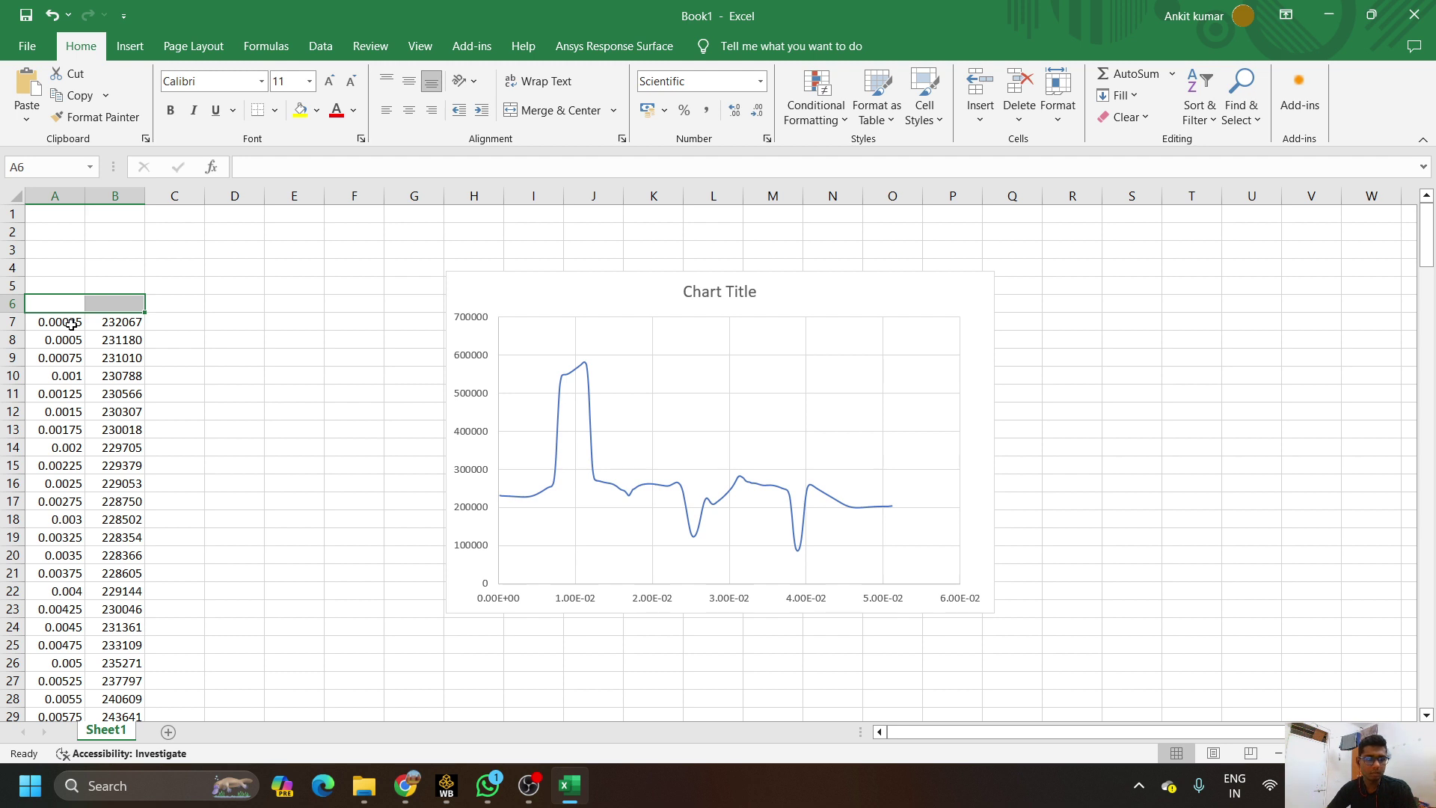
Check the remaining data range A7:B28, then select the chart
{"action": "left_click_drag", "start_coordinate": [71, 315], "coordinate": [153, 331]}
{"action": "left_click_drag", "start_coordinate": [59, 323], "coordinate": [122, 698]}
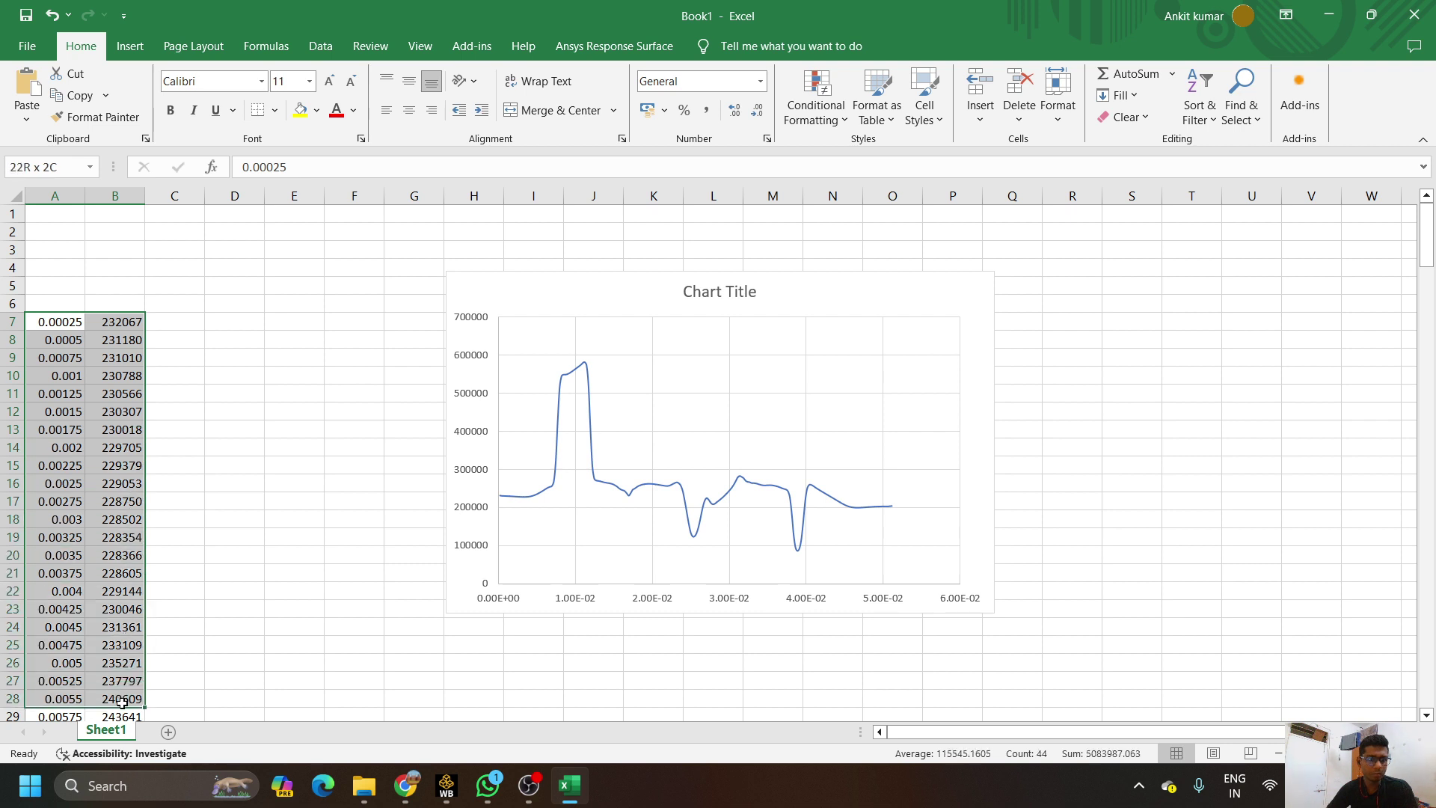
{"action": "left_click", "coordinate": [228, 488]}
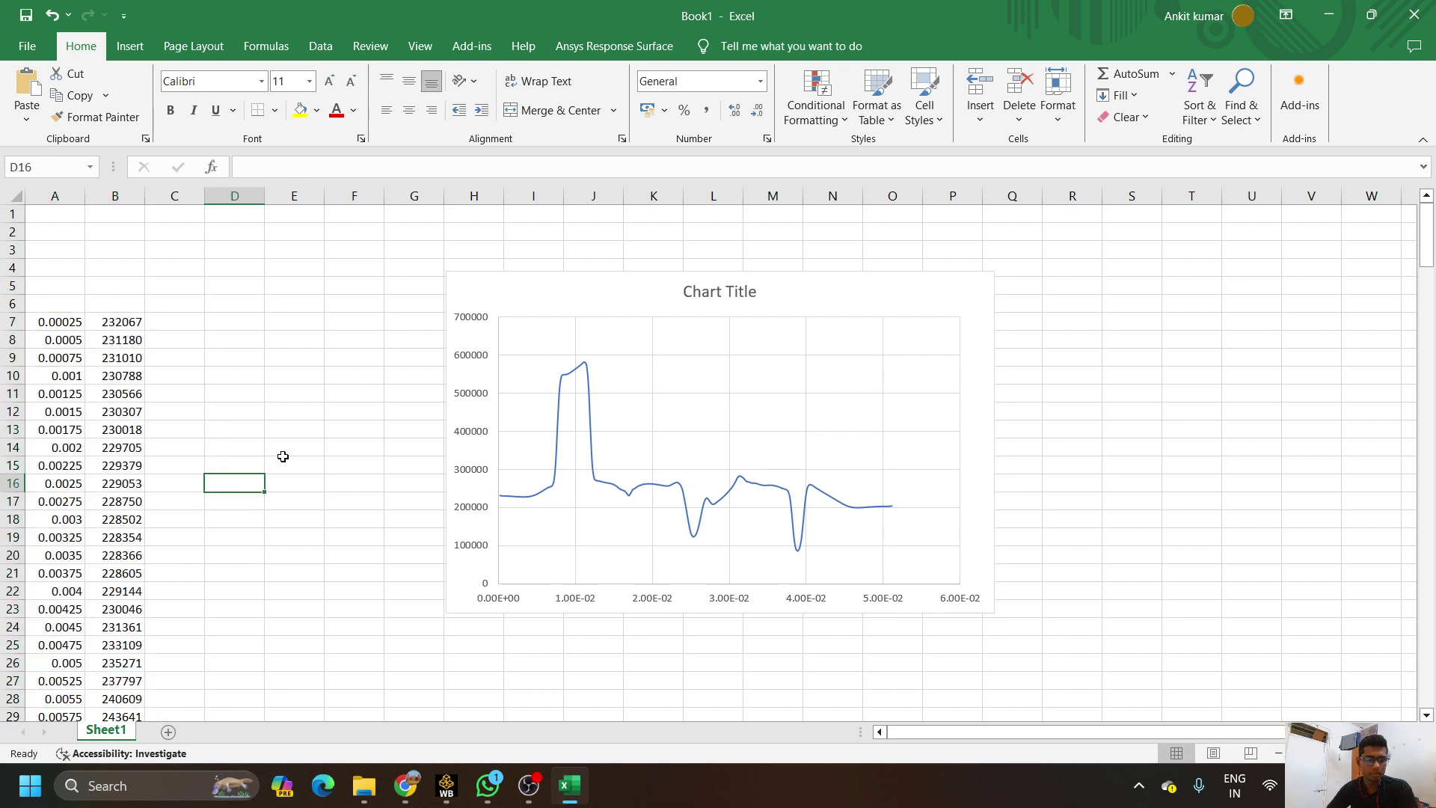
{"action": "left_click", "coordinate": [465, 441]}
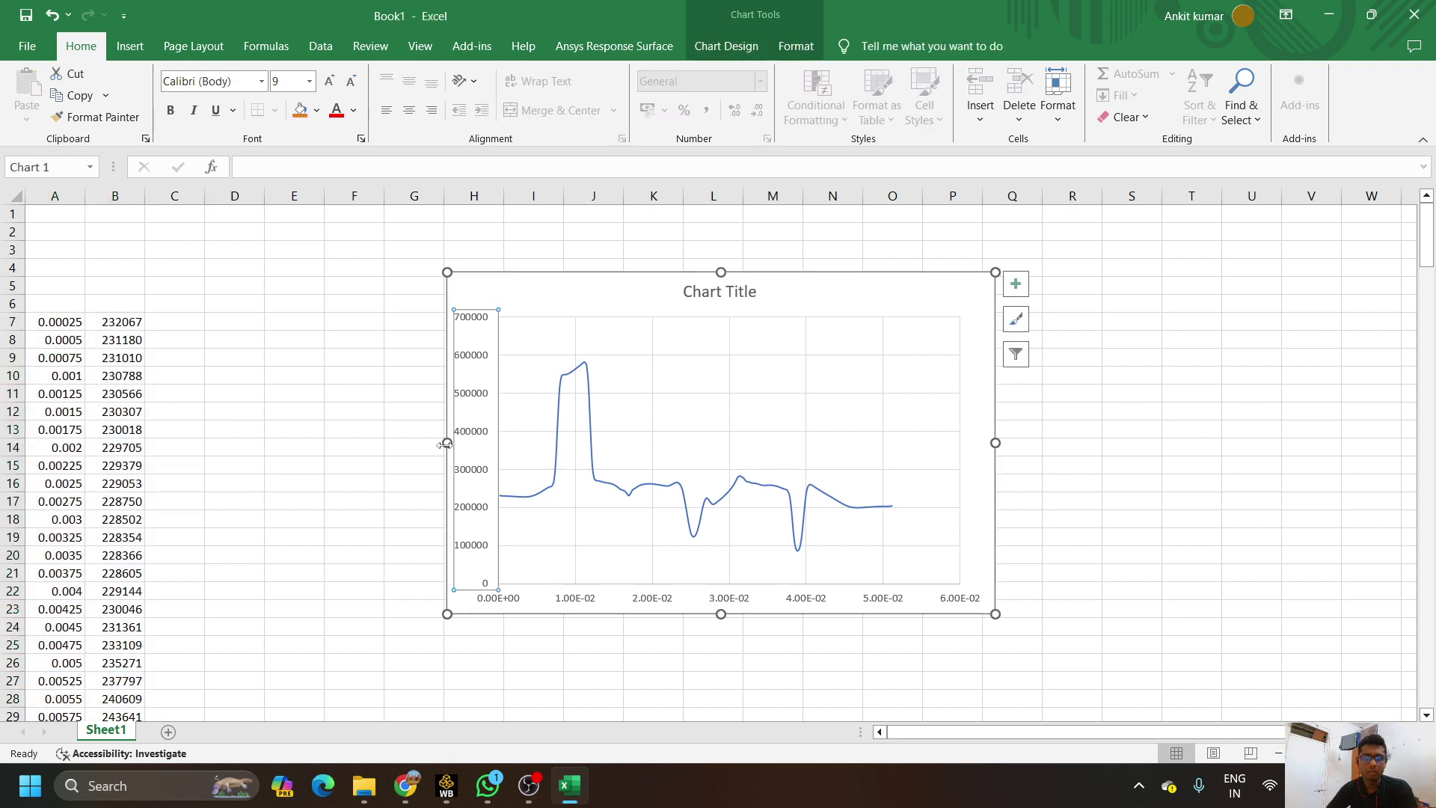
Turn on axis titles and name the vertical axis 'static pressure'
{"action": "left_click", "coordinate": [1022, 290]}
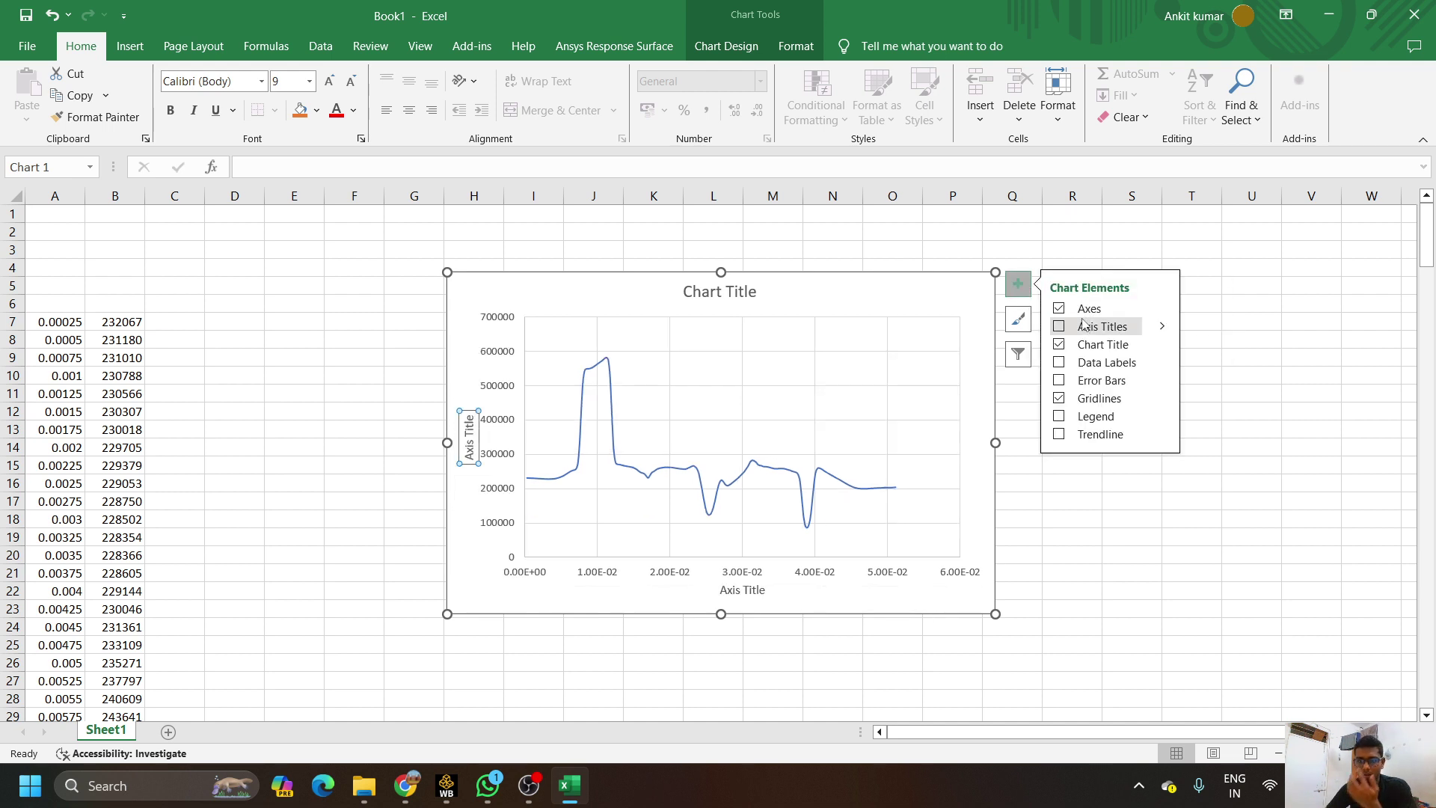
{"action": "left_click", "coordinate": [1059, 329]}
{"action": "left_click", "coordinate": [469, 447]}
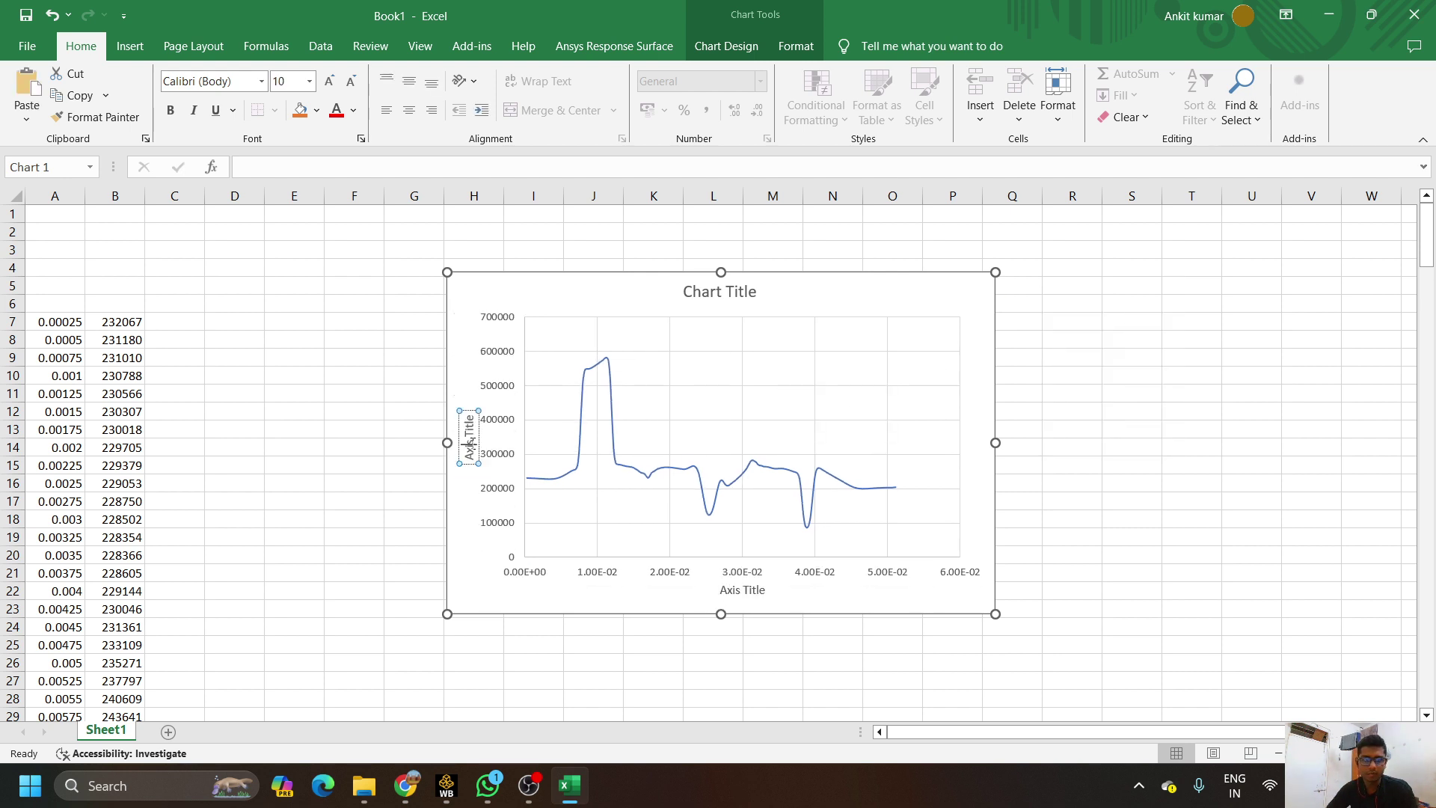
{"action": "key", "text": "ctrl+a"}
{"action": "key", "text": "BackSpace"}
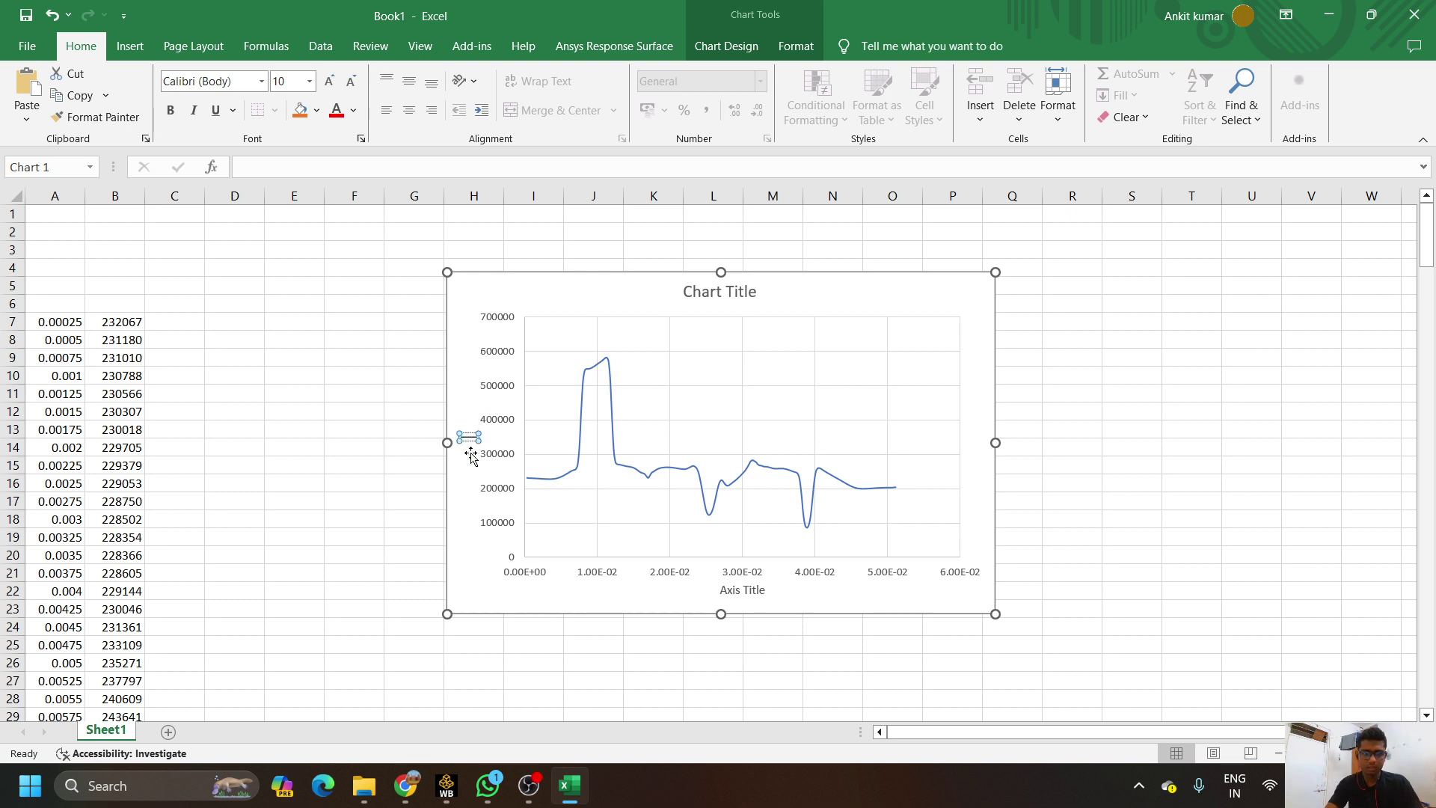
{"action": "type", "text": "static"}
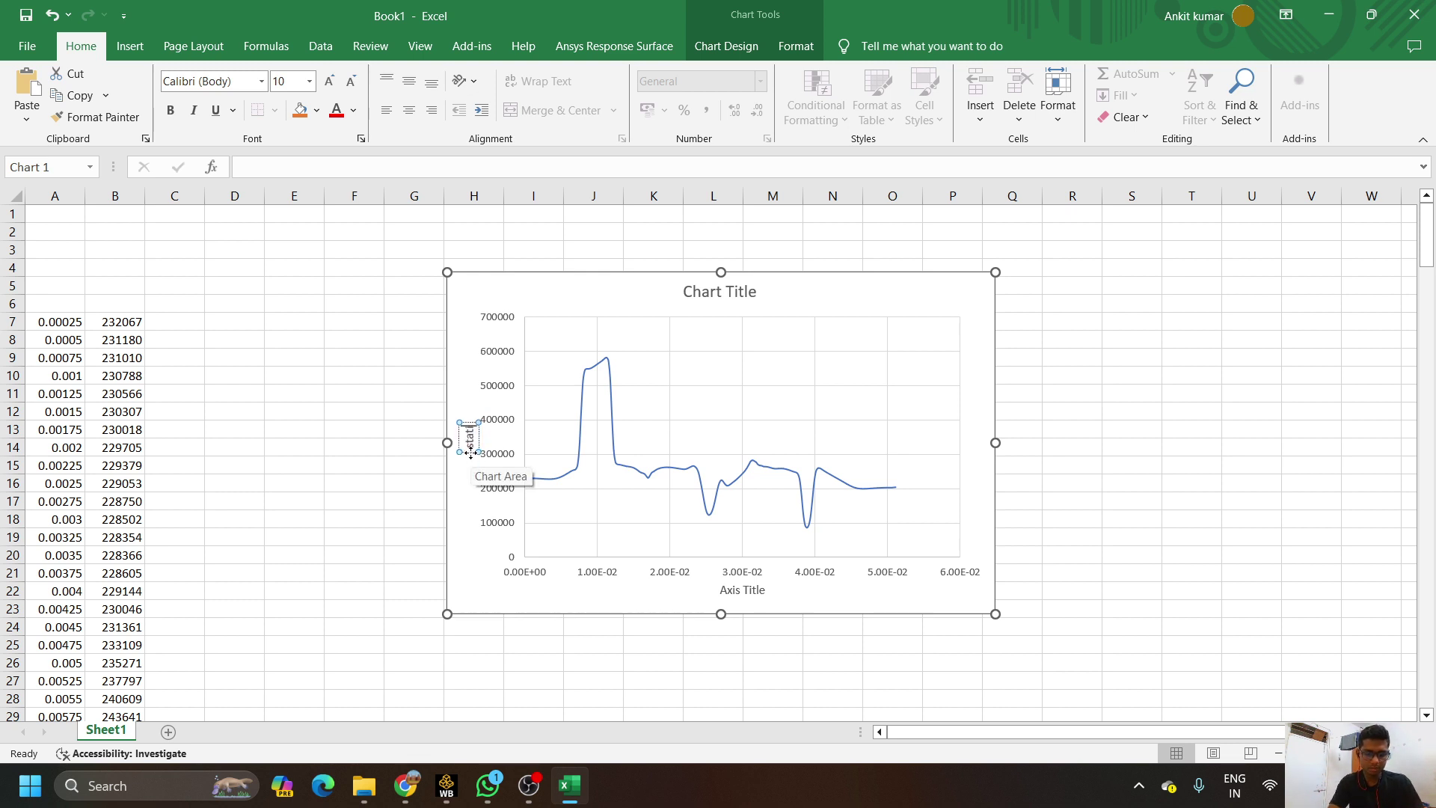
{"action": "type", "text": " pressure"}
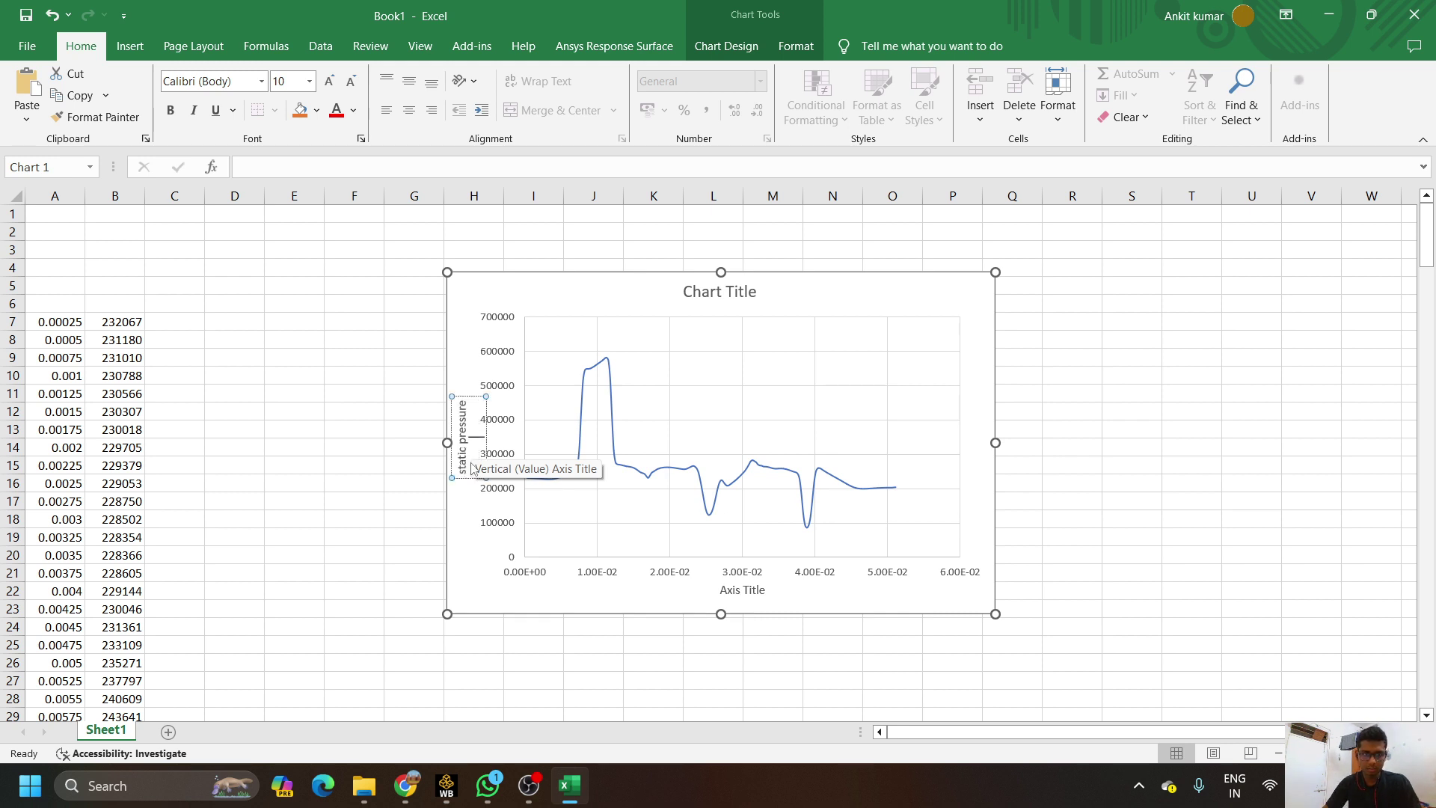
{"action": "left_click", "coordinate": [474, 376]}
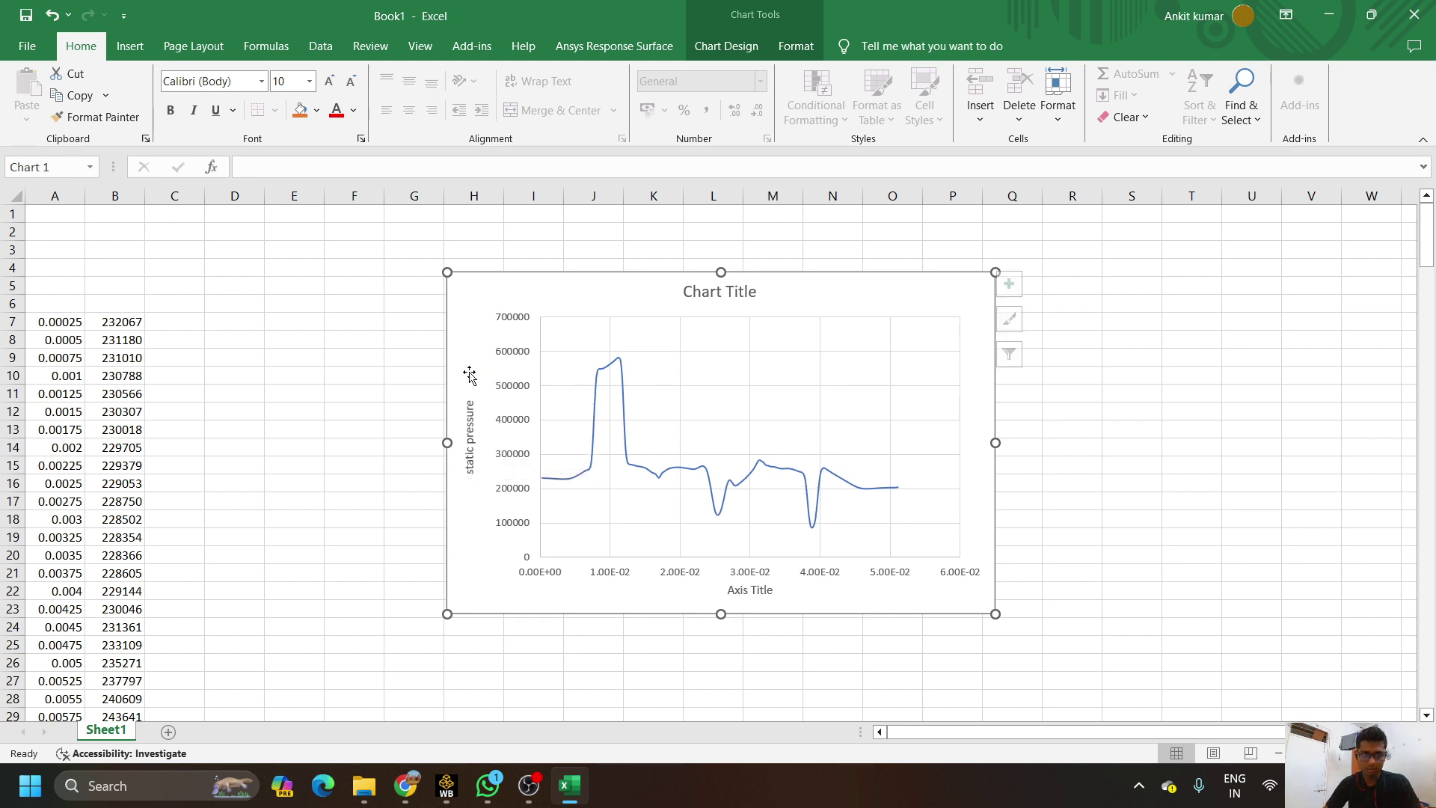
Title the horizontal axis 'y [m]' and complete the vertical title as 'static pressure [Pa]'
{"action": "left_click", "coordinate": [756, 592]}
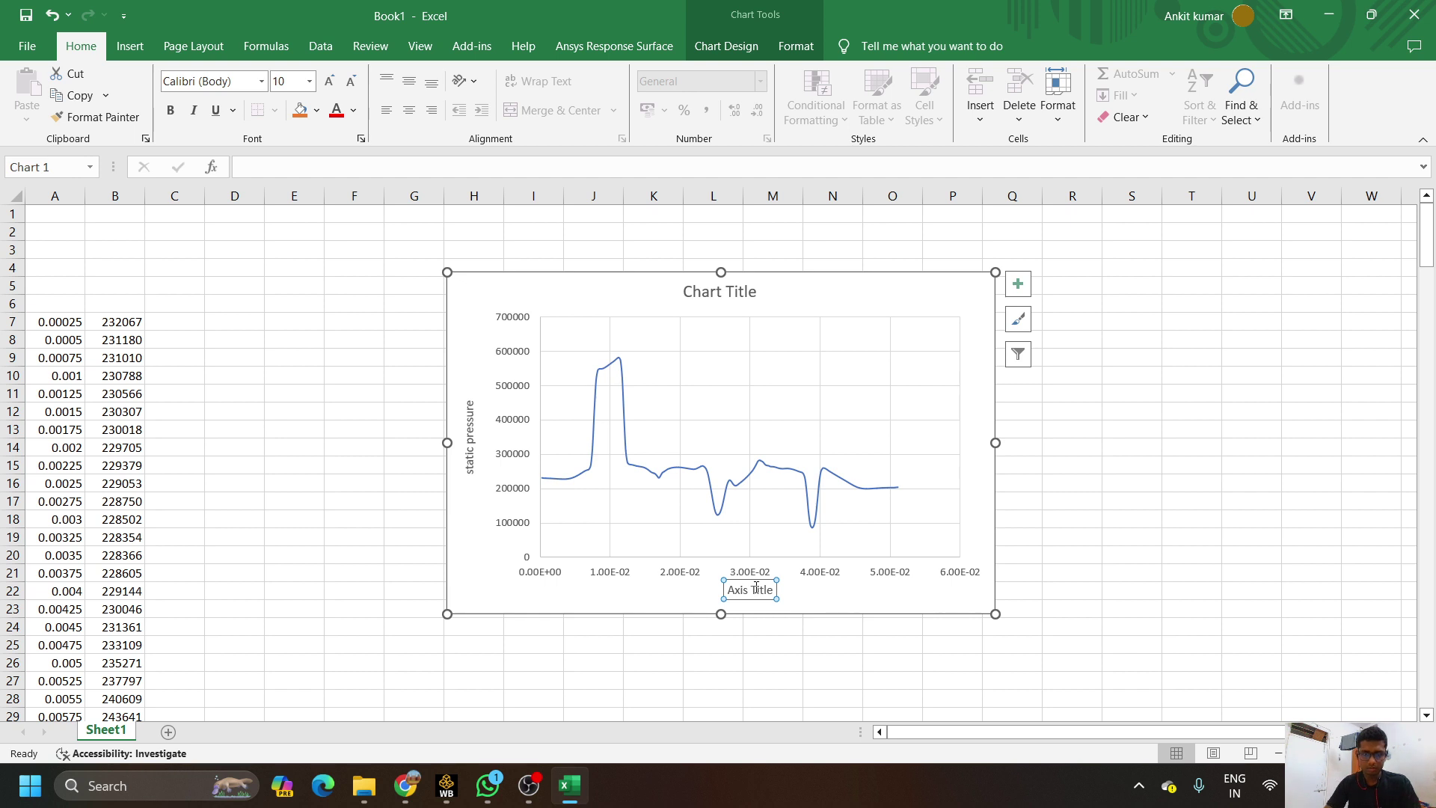
{"action": "left_click", "coordinate": [756, 588]}
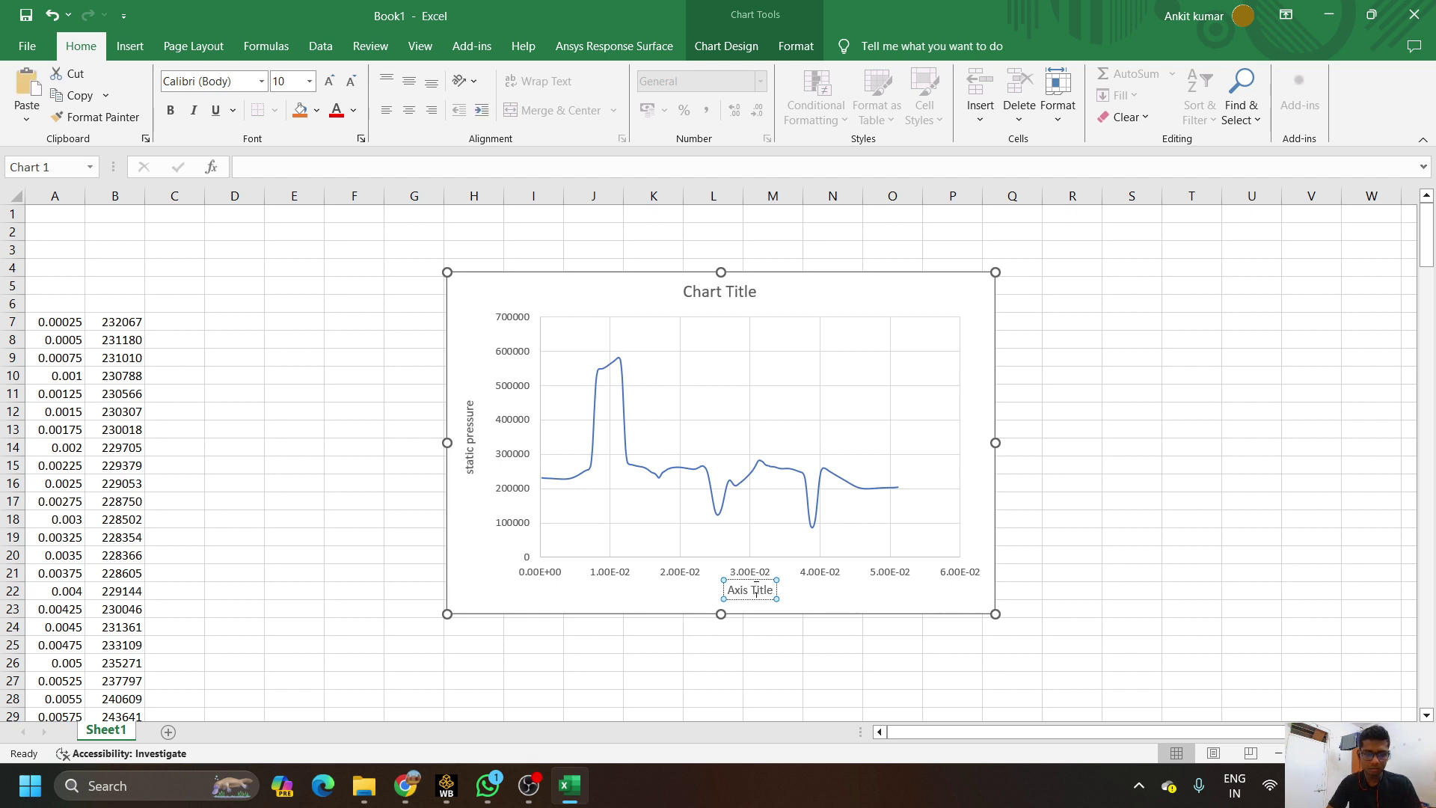
{"action": "key", "text": "ctrl+a"}
{"action": "key", "text": "BackSpace"}
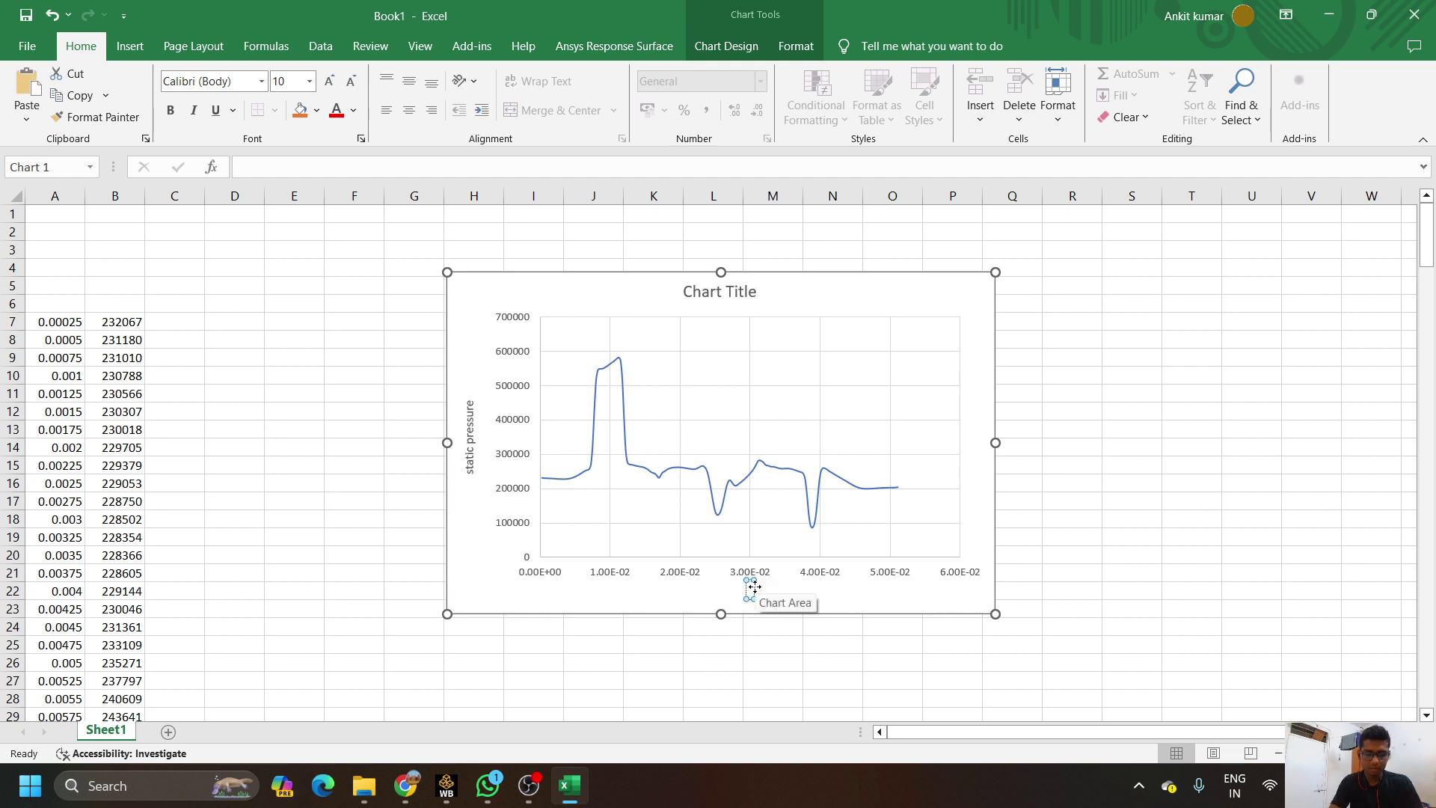
{"action": "type", "text": "y"}
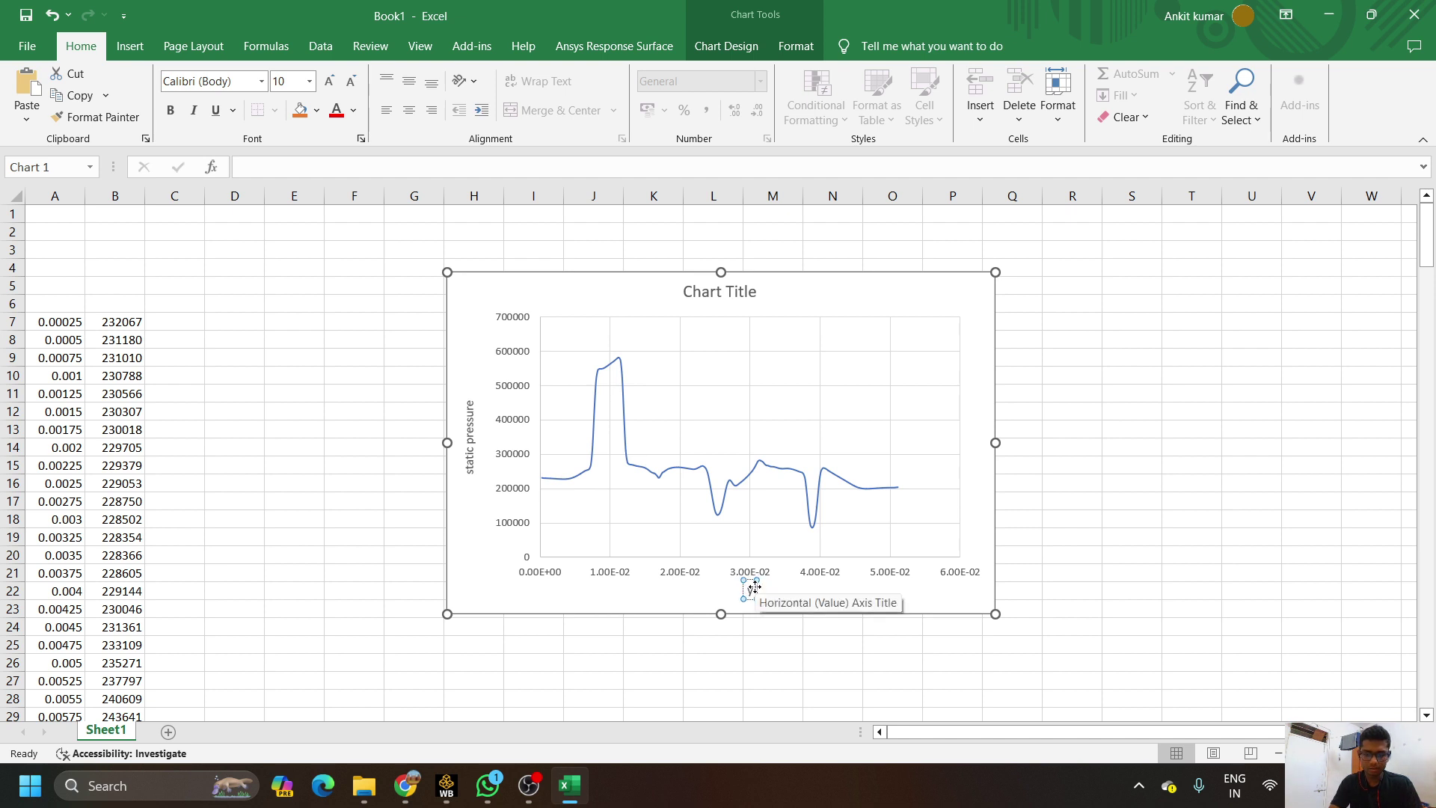
{"action": "type", "text": " [m"}
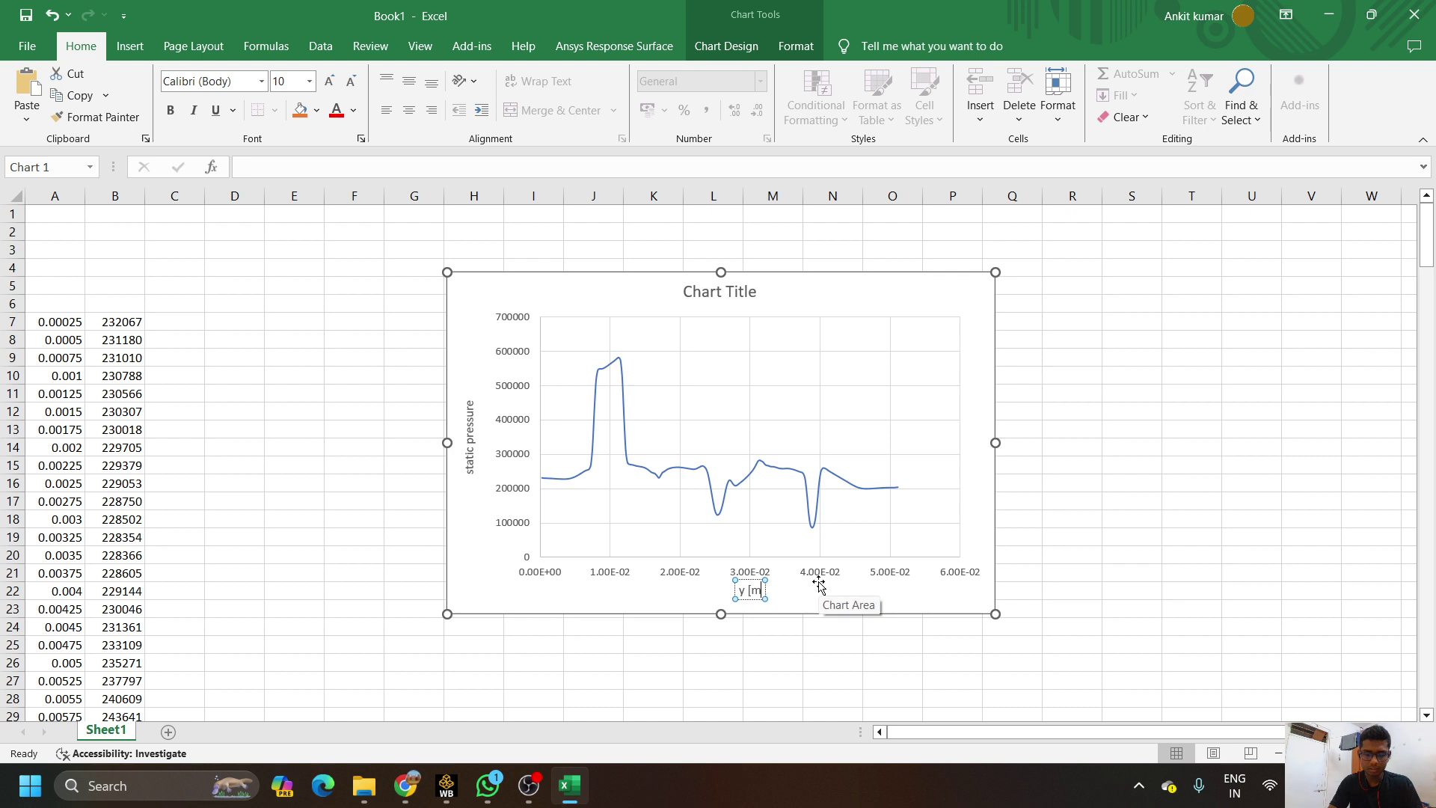
{"action": "type", "text": "]"}
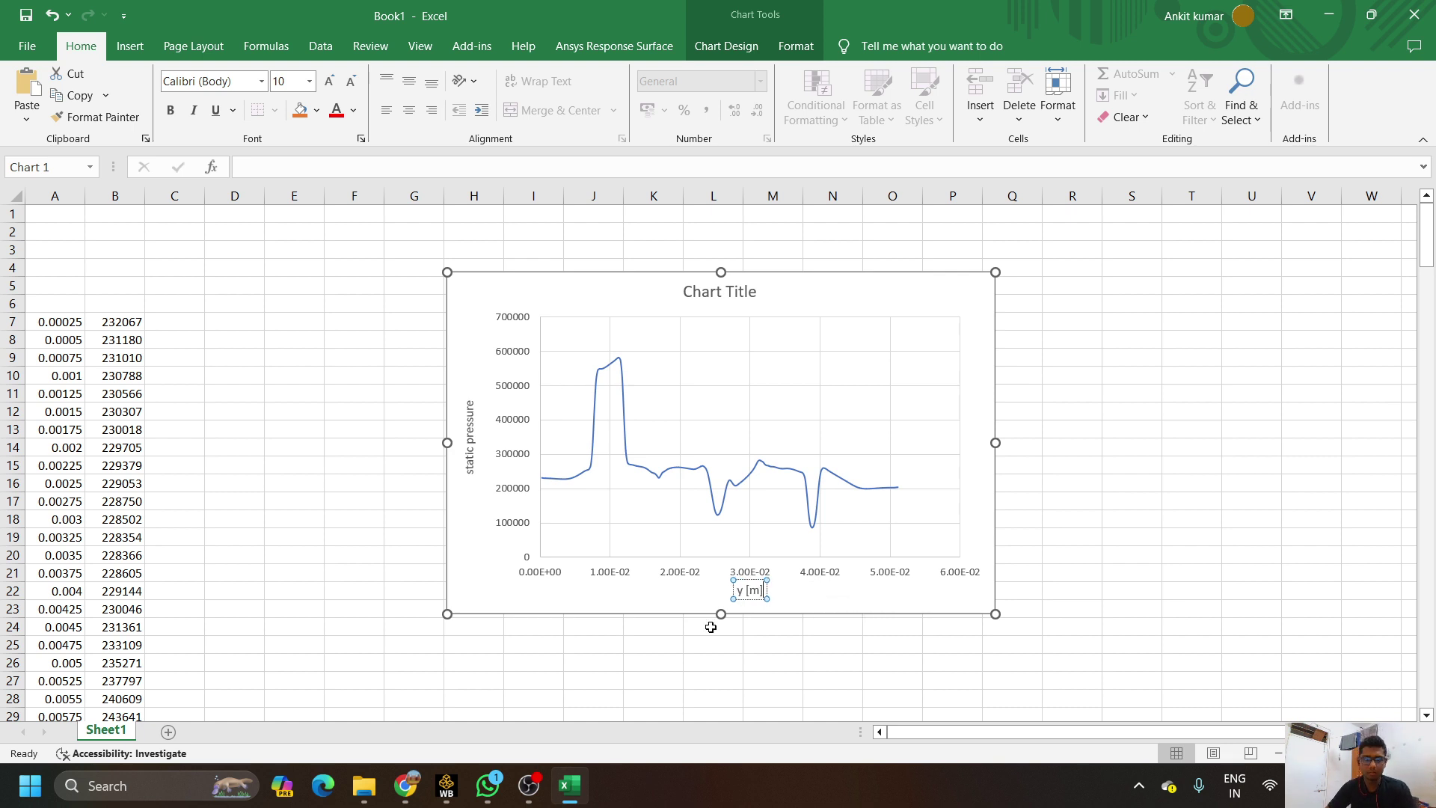
{"action": "left_click", "coordinate": [472, 419]}
{"action": "left_click", "coordinate": [474, 419]}
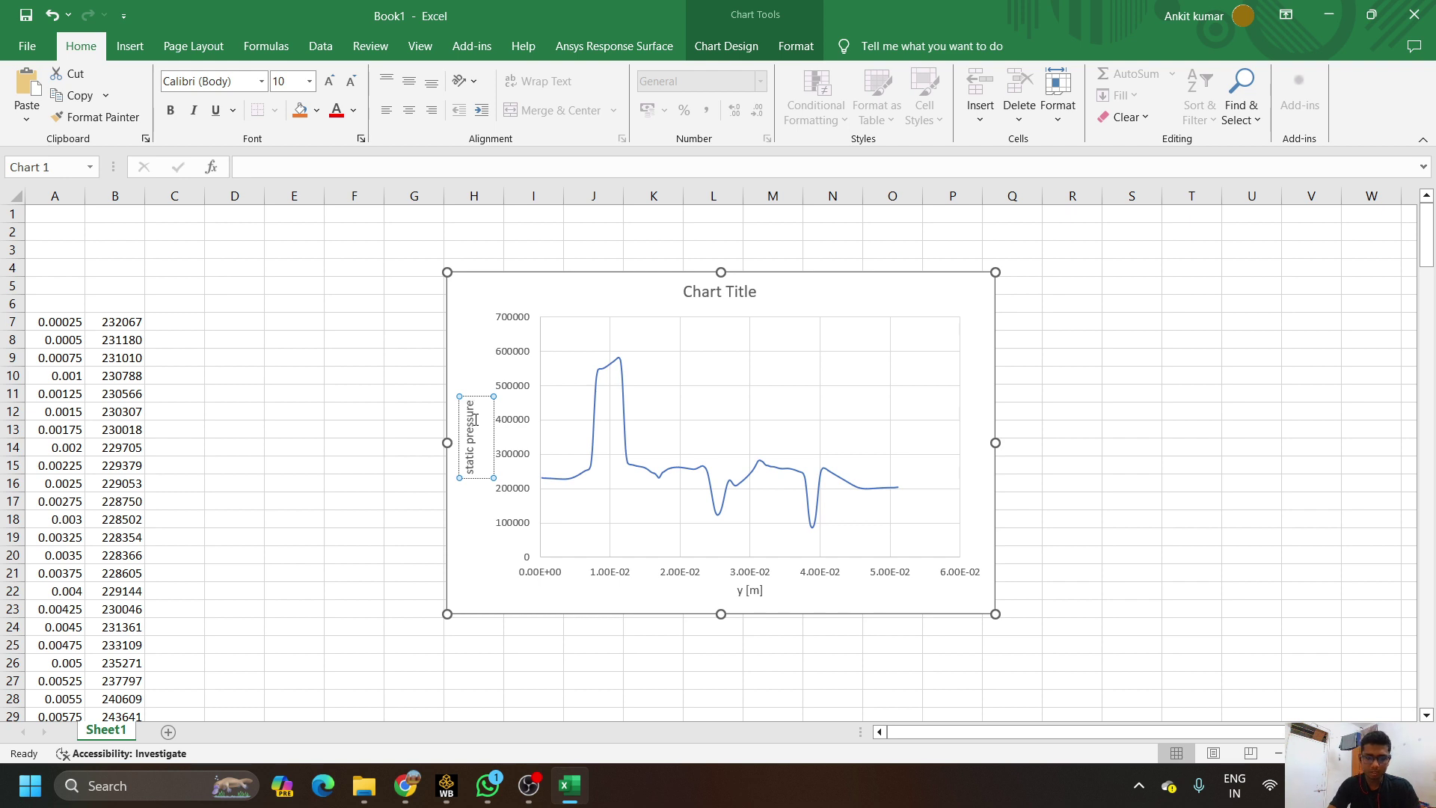
{"action": "type", "text": "["}
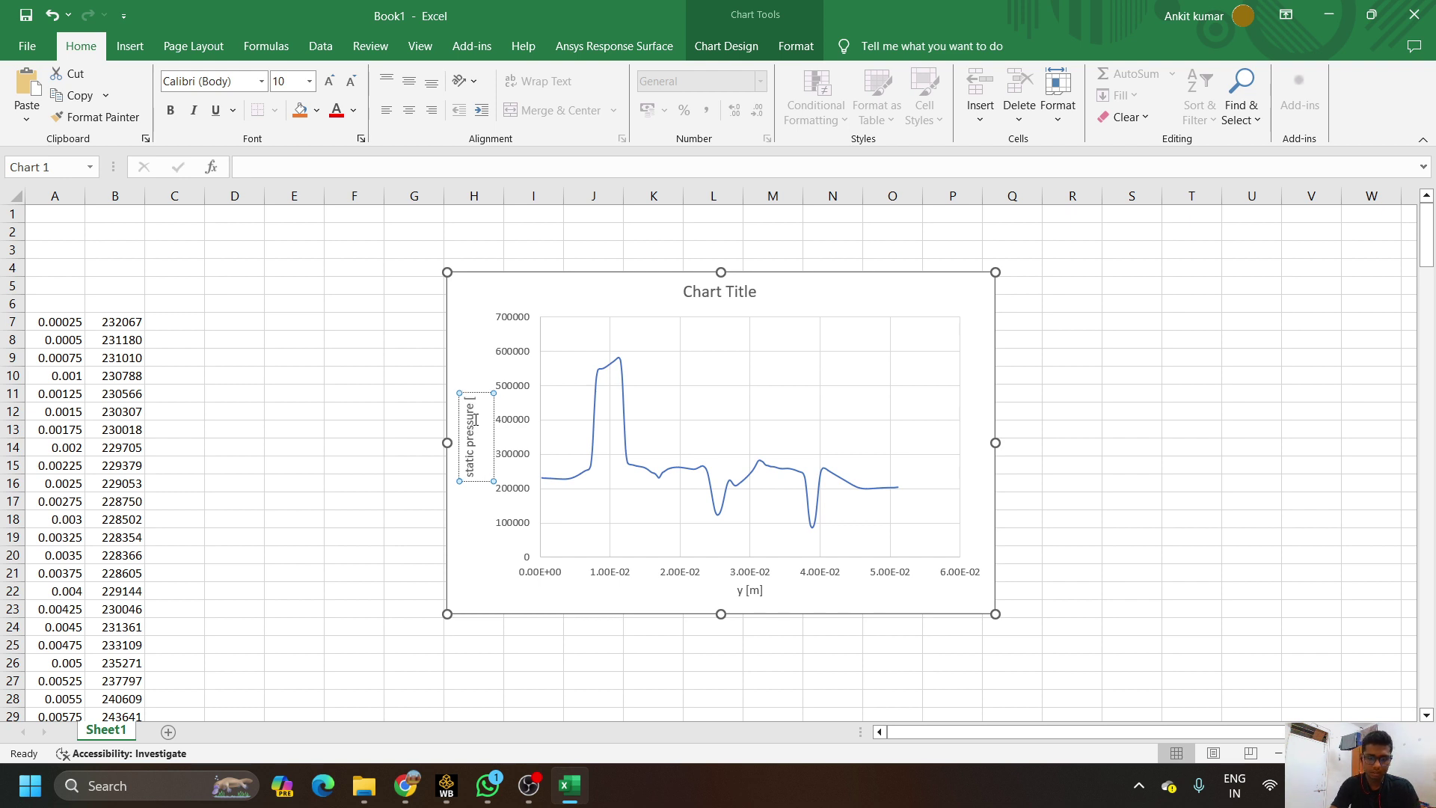
{"action": "type", "text": "Pa"}
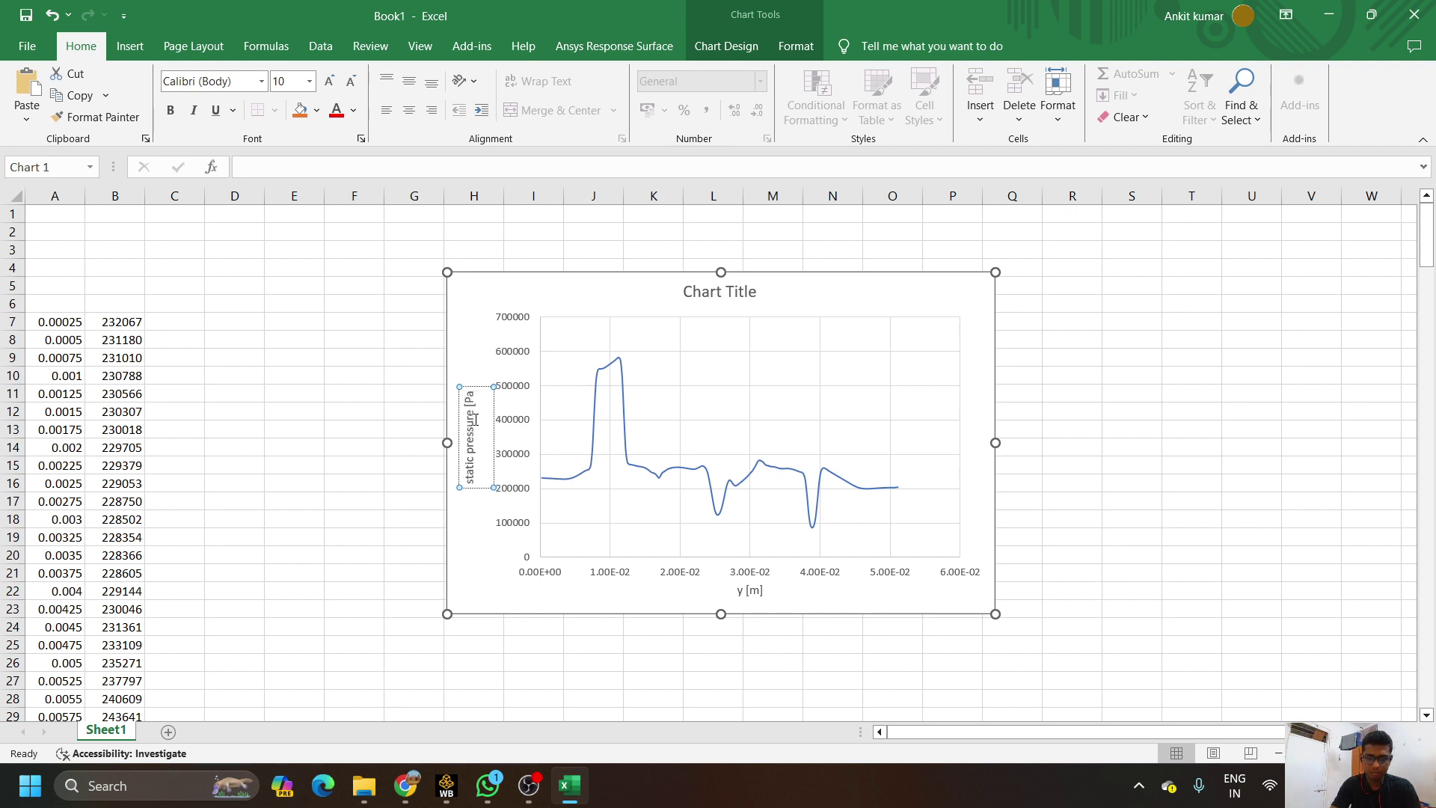
{"action": "type", "text": "]"}
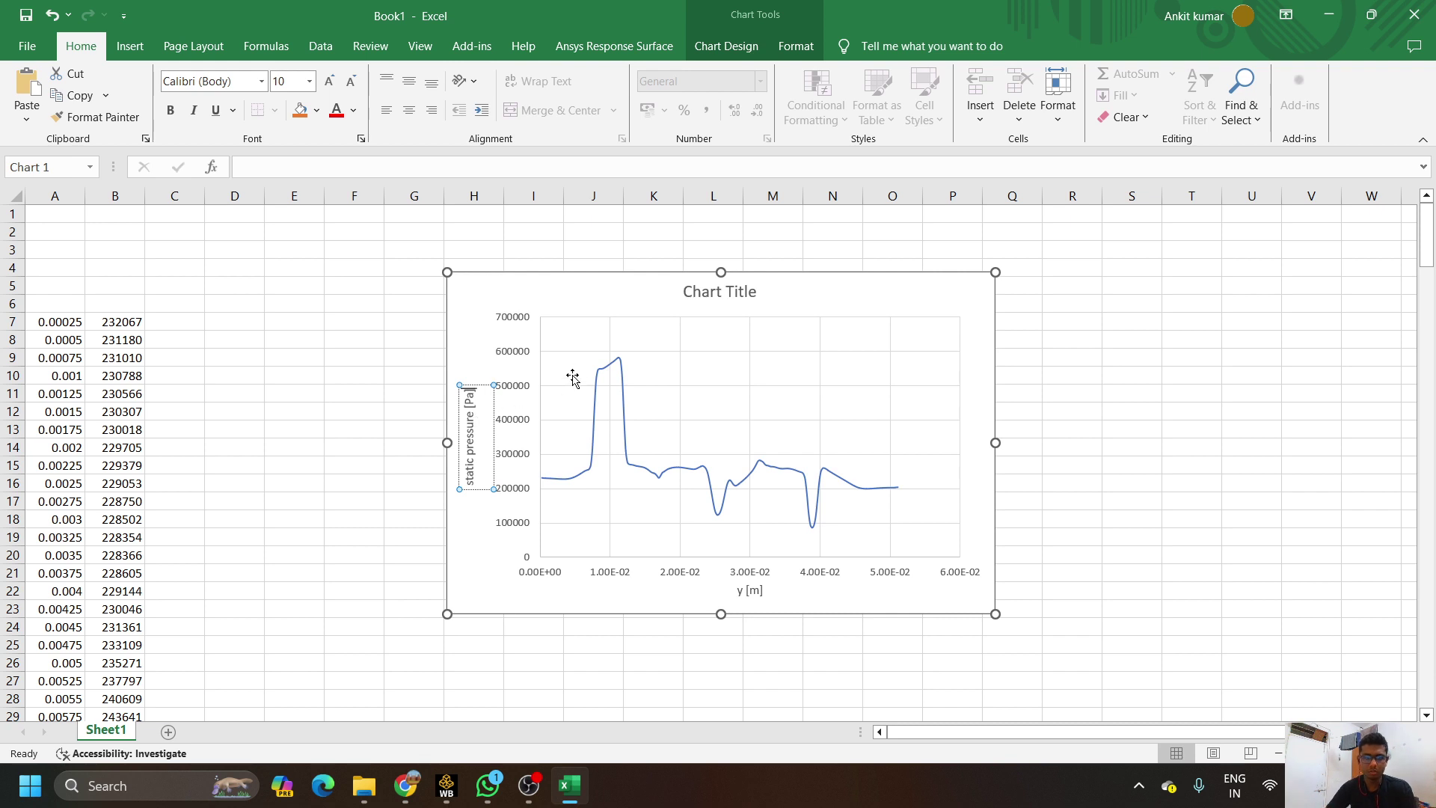
Replace the placeholder chart title with 'static pressure variation in transverse direction at x=80mm'
{"action": "left_click", "coordinate": [739, 296]}
{"action": "triple_click", "coordinate": [742, 300]}
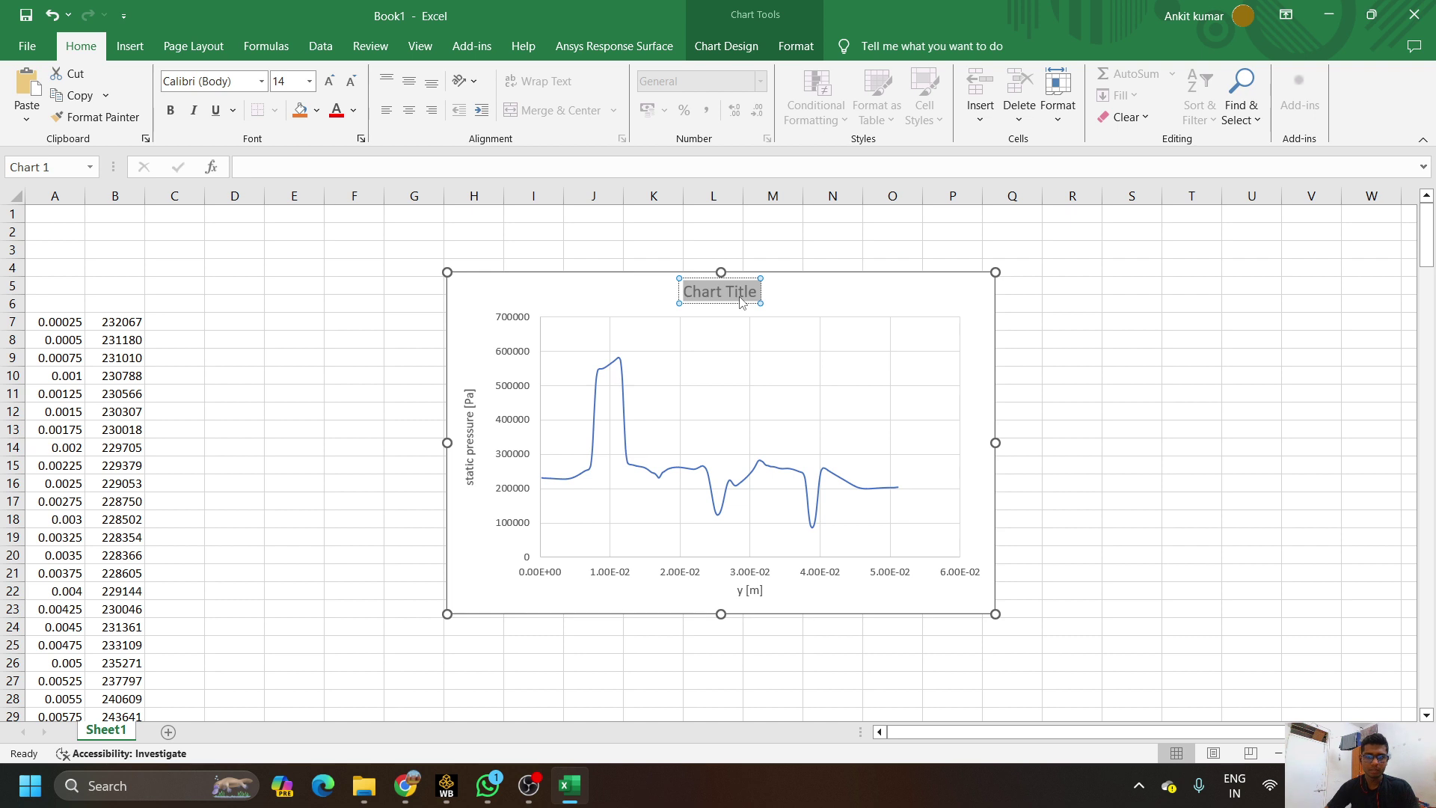
{"action": "key", "text": "BackSpace"}
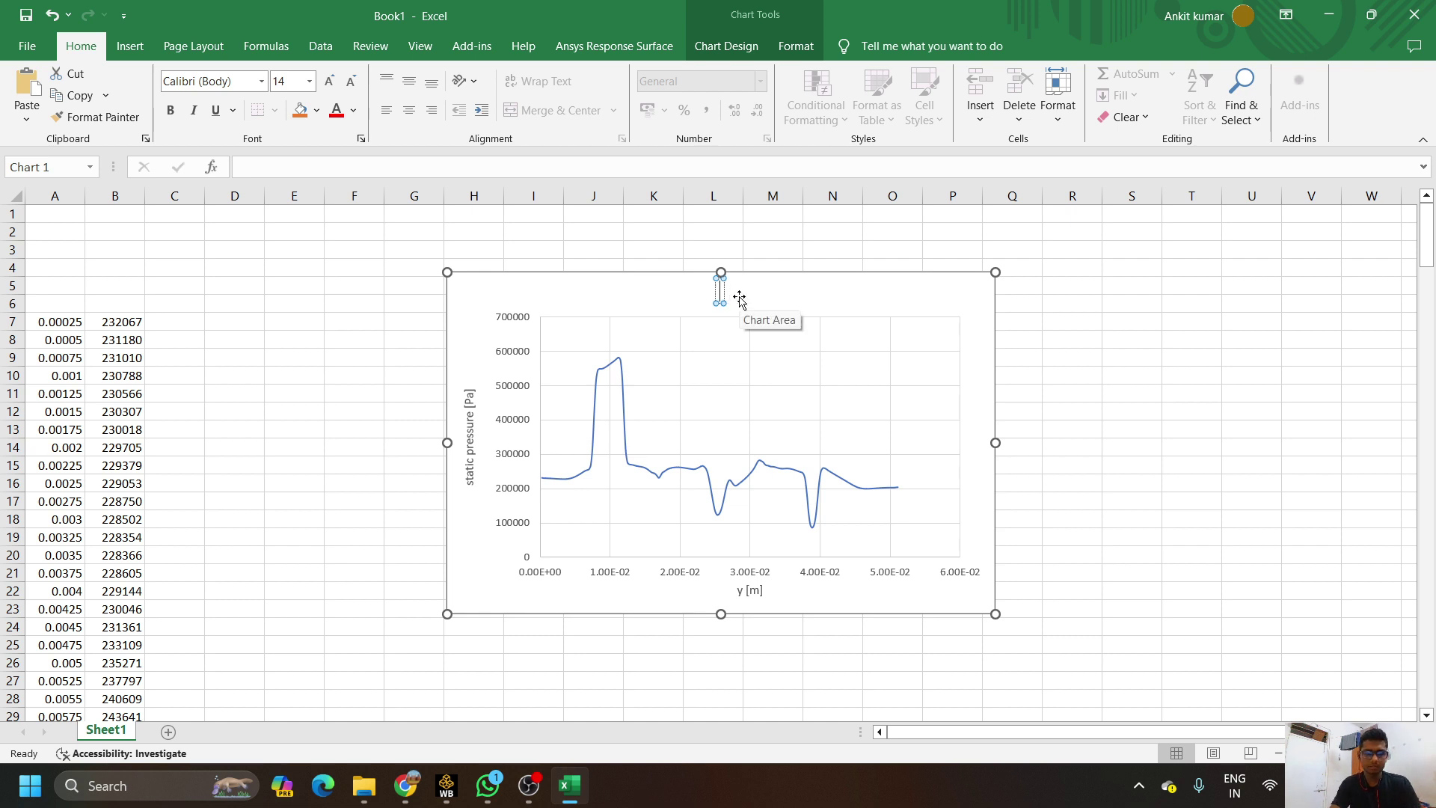
{"action": "type", "text": "stat"}
{"action": "type", "text": "ic pres"}
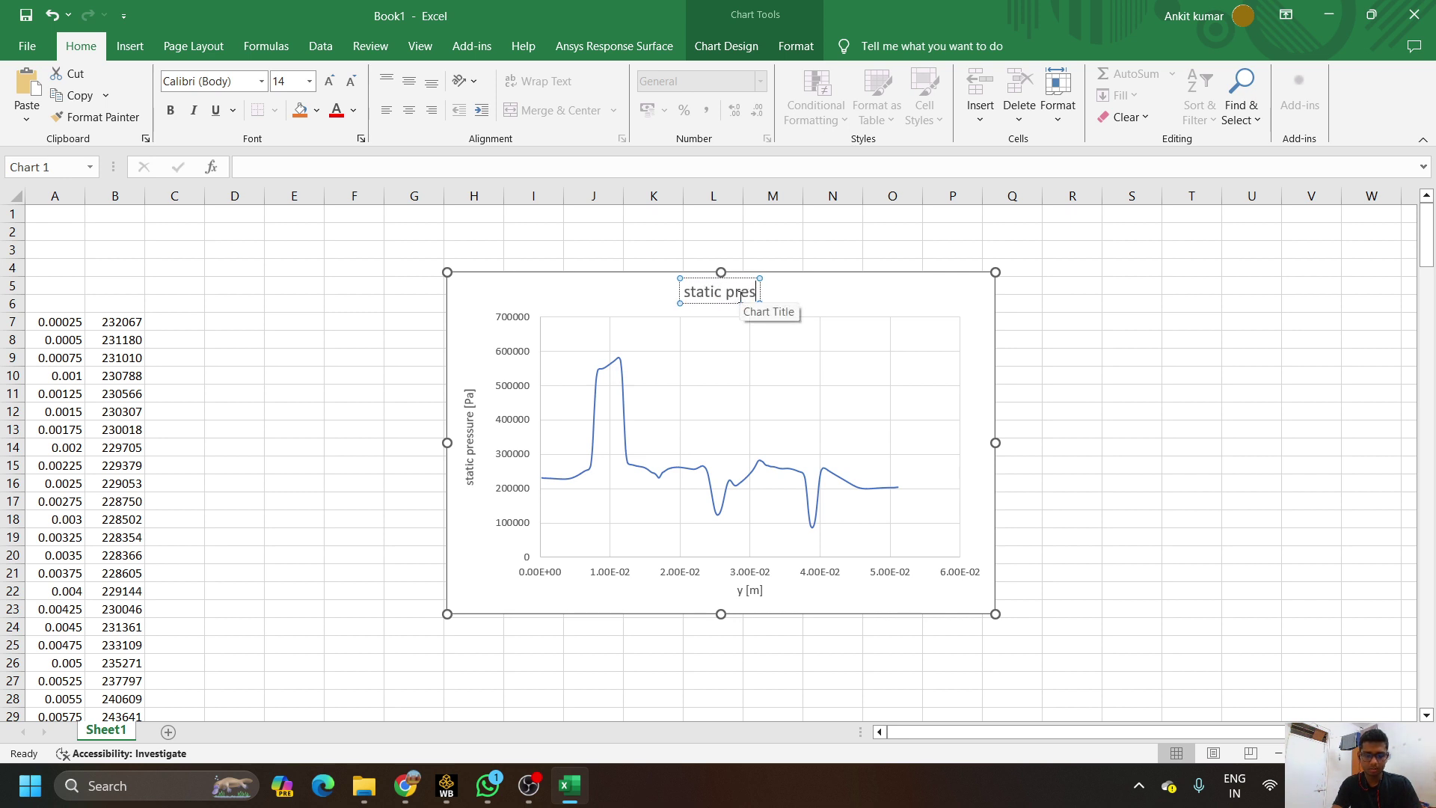
{"action": "type", "text": "sure vari"}
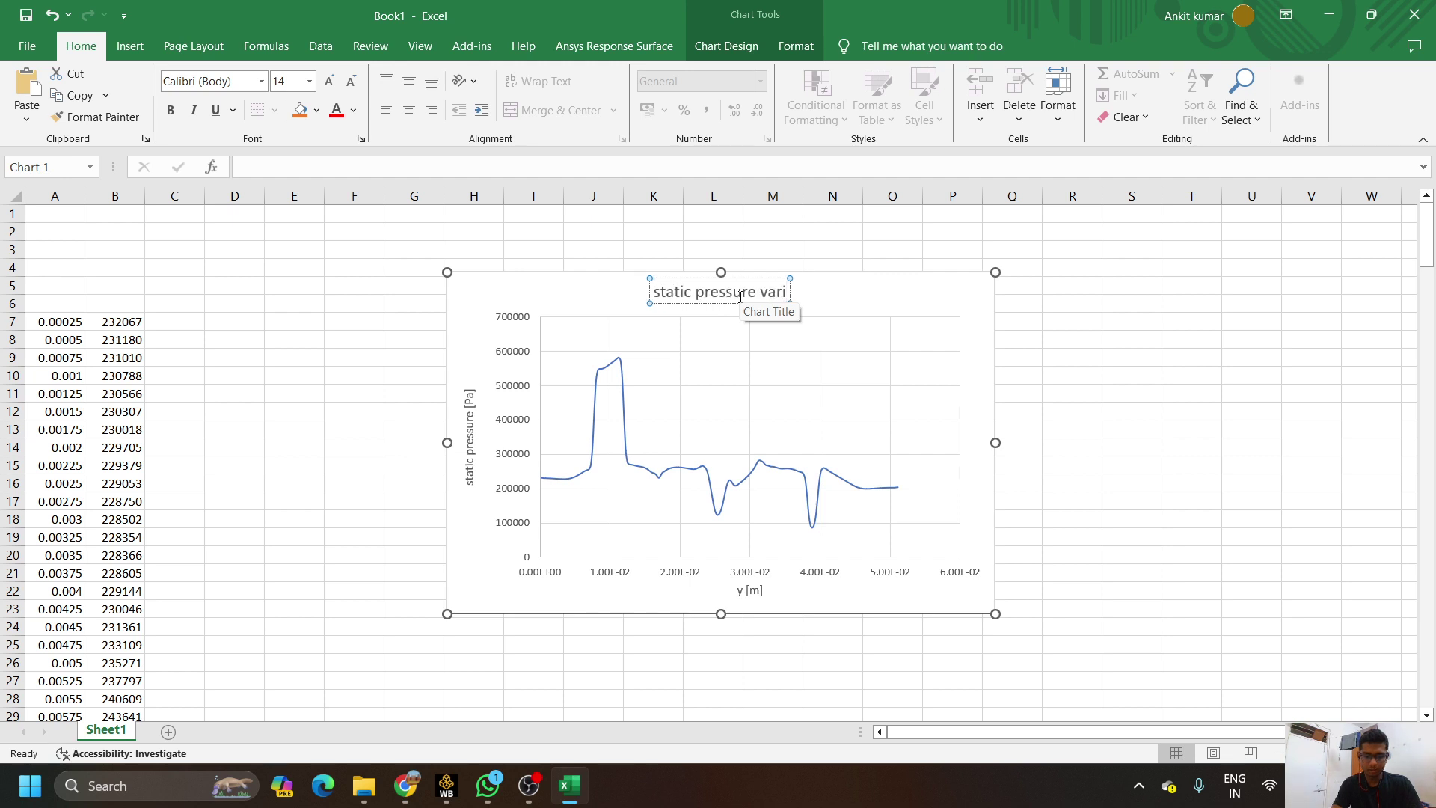
{"action": "type", "text": "ation al"}
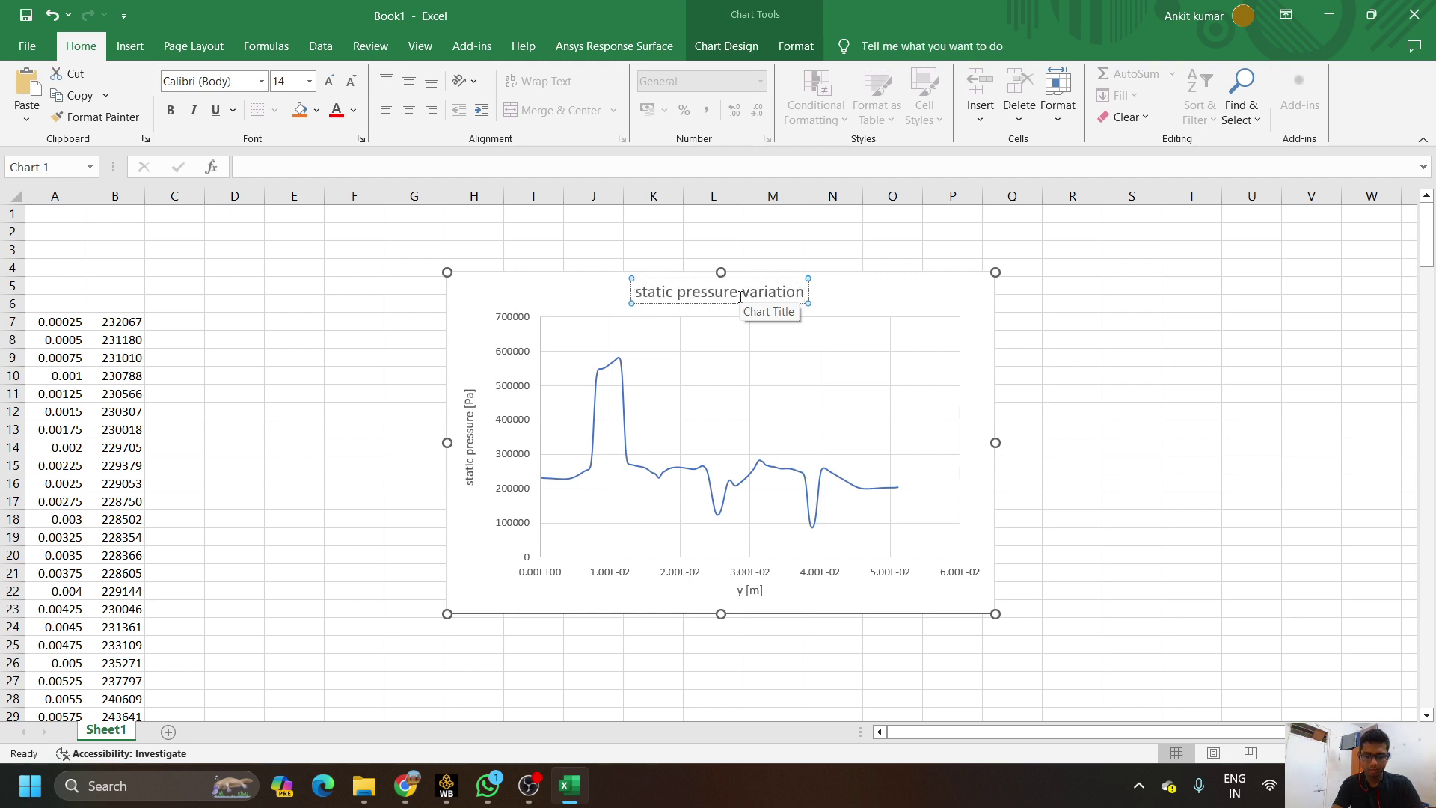
{"action": "key", "text": "BackSpace"}
{"action": "key", "text": "BackSpace"}
{"action": "type", "text": "i"}
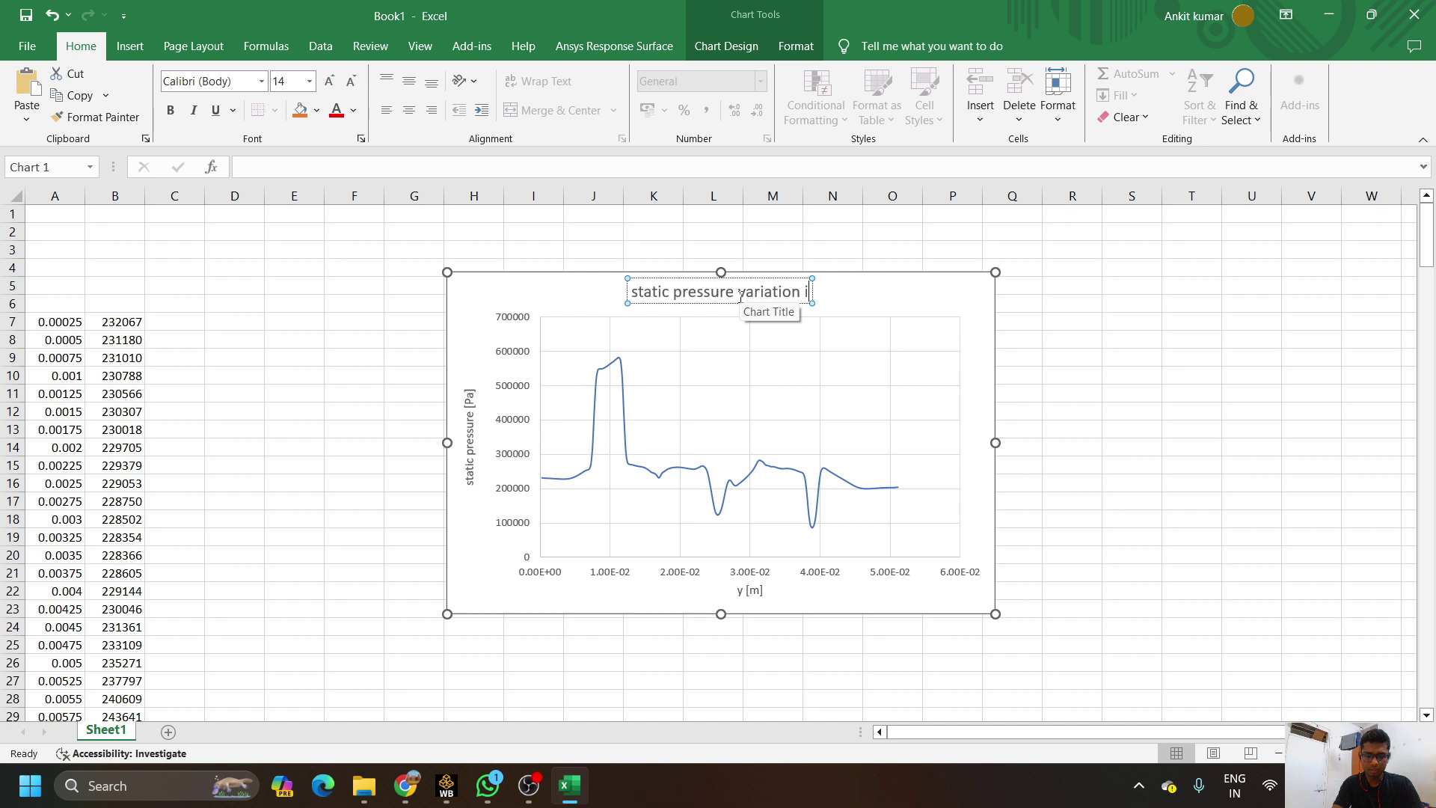
{"action": "type", "text": "n trans"}
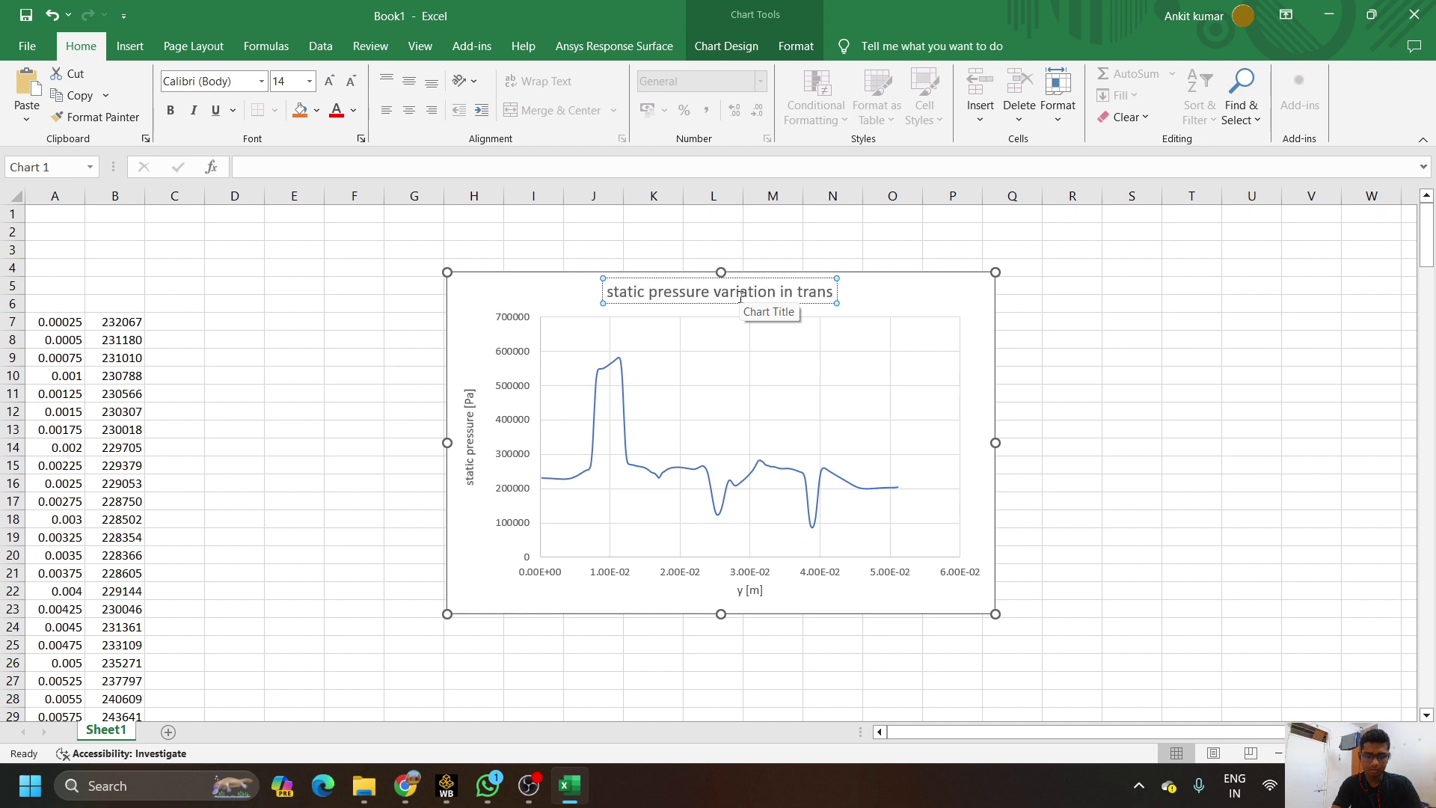
{"action": "type", "text": "vers"}
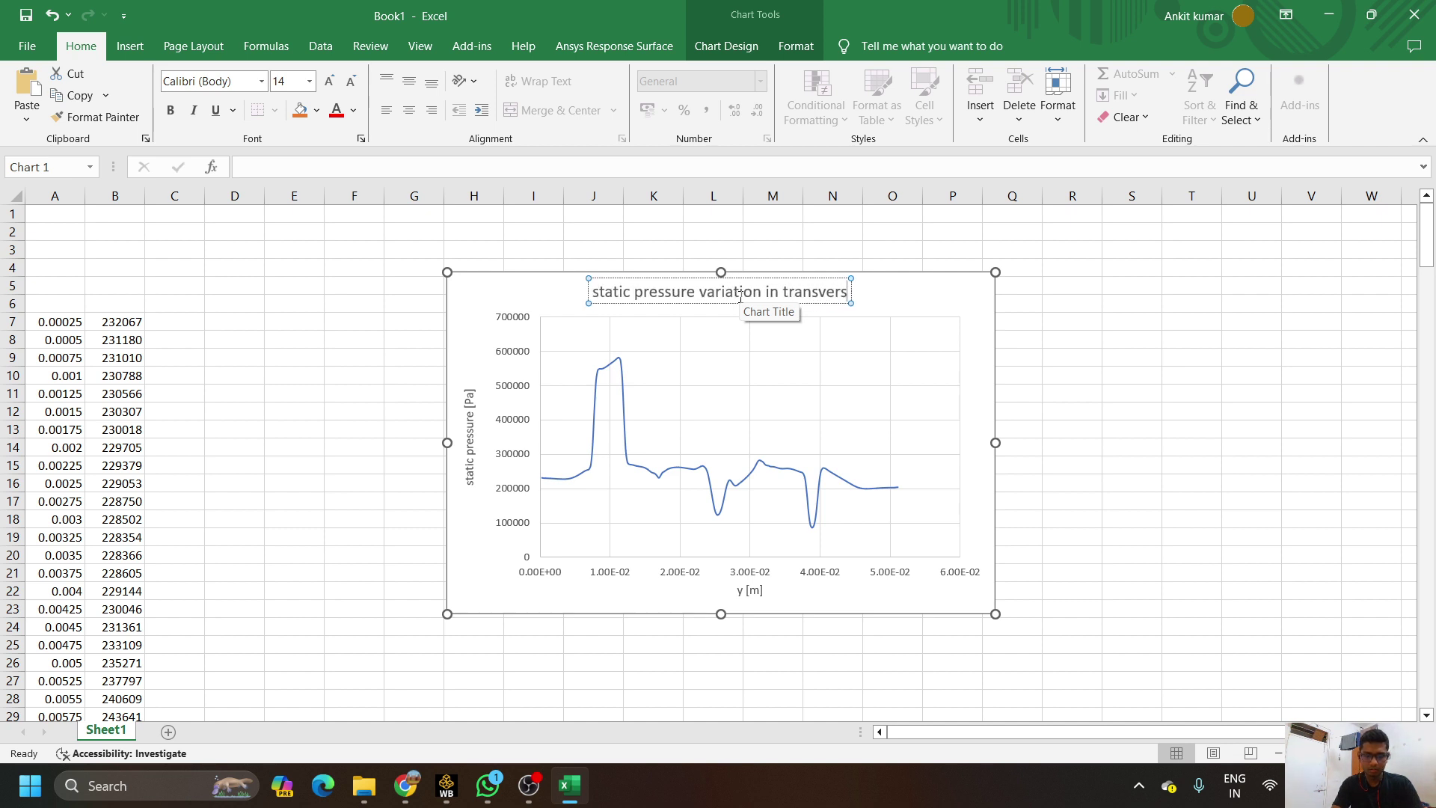
{"action": "type", "text": "e direction"}
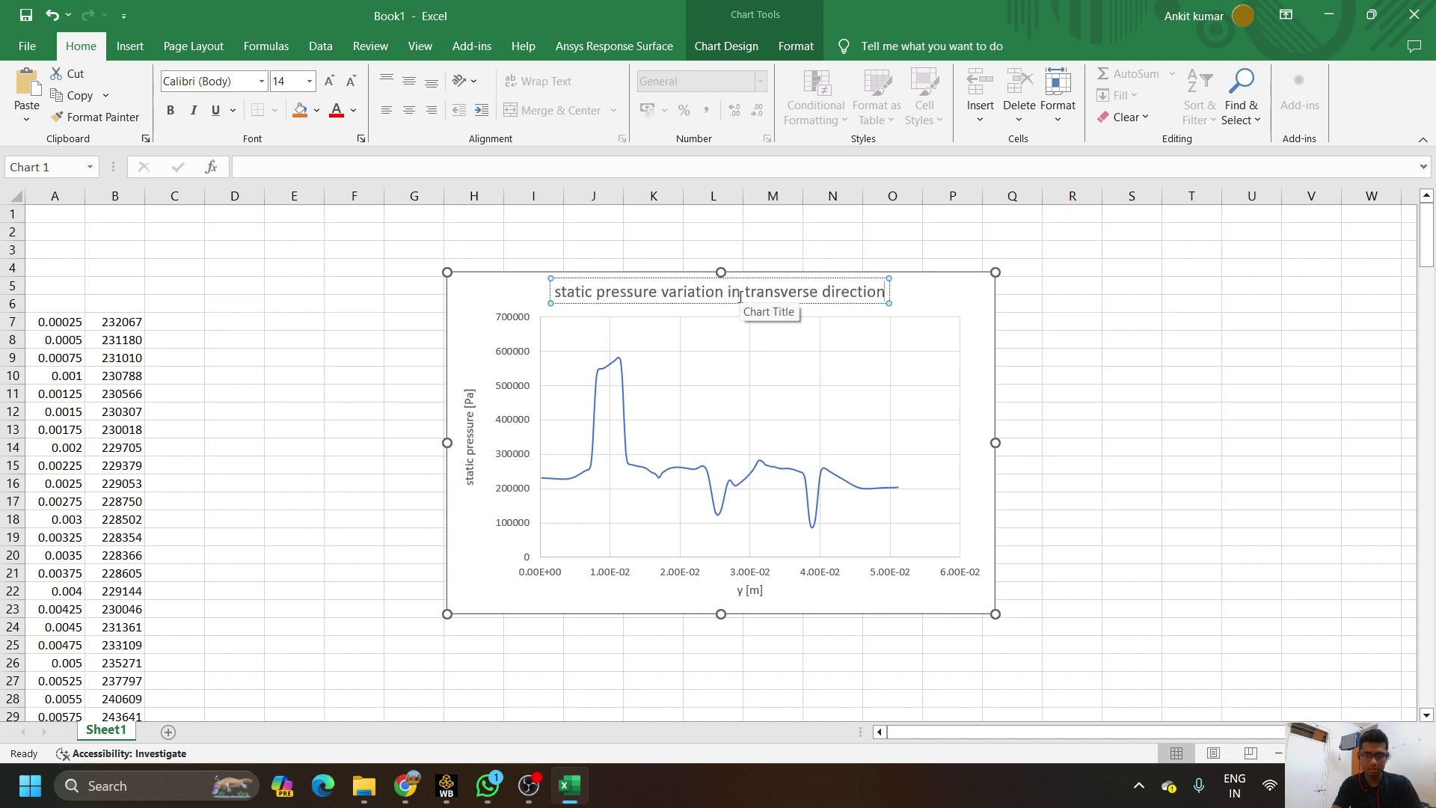
{"action": "type", "text": " at"}
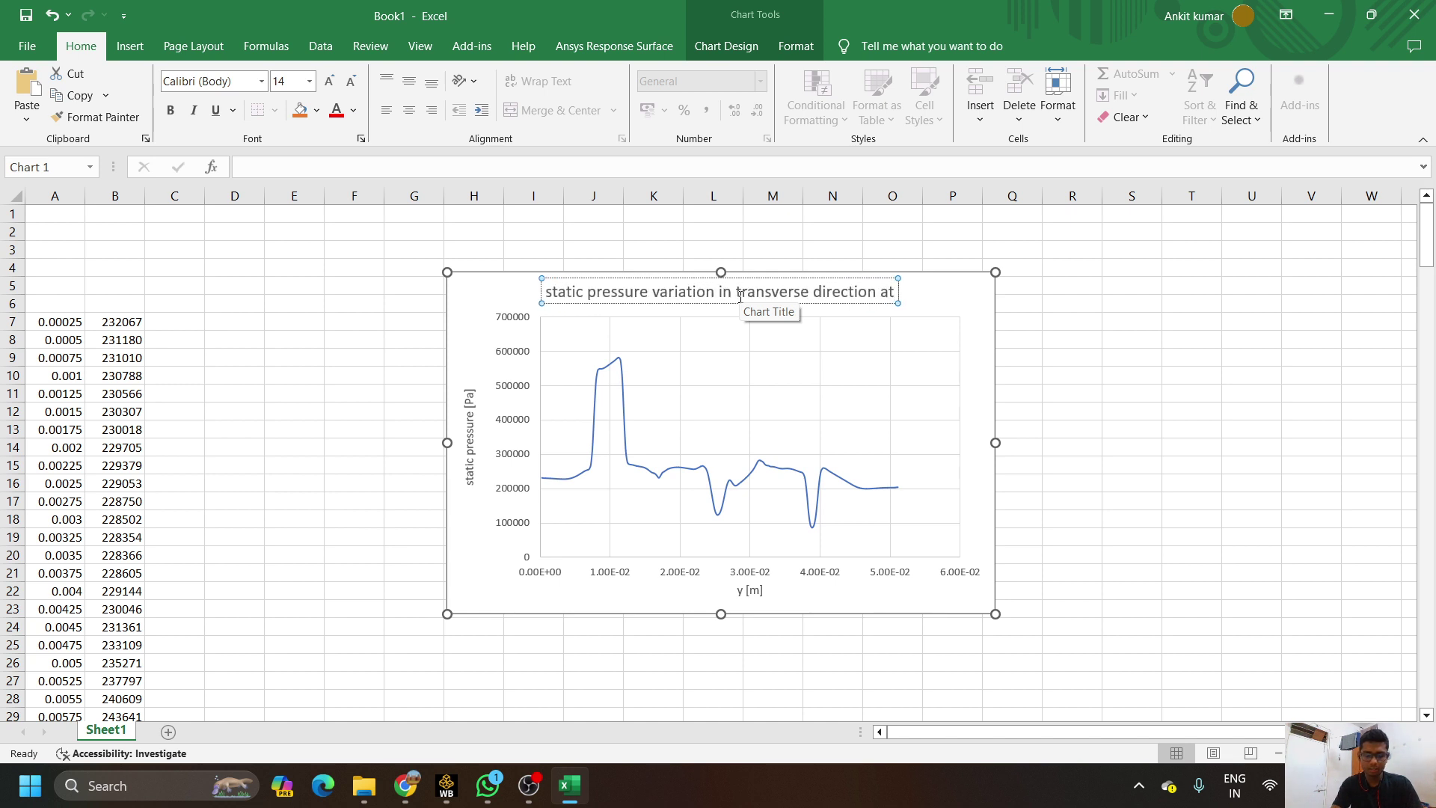
{"action": "type", "text": " x=80m"}
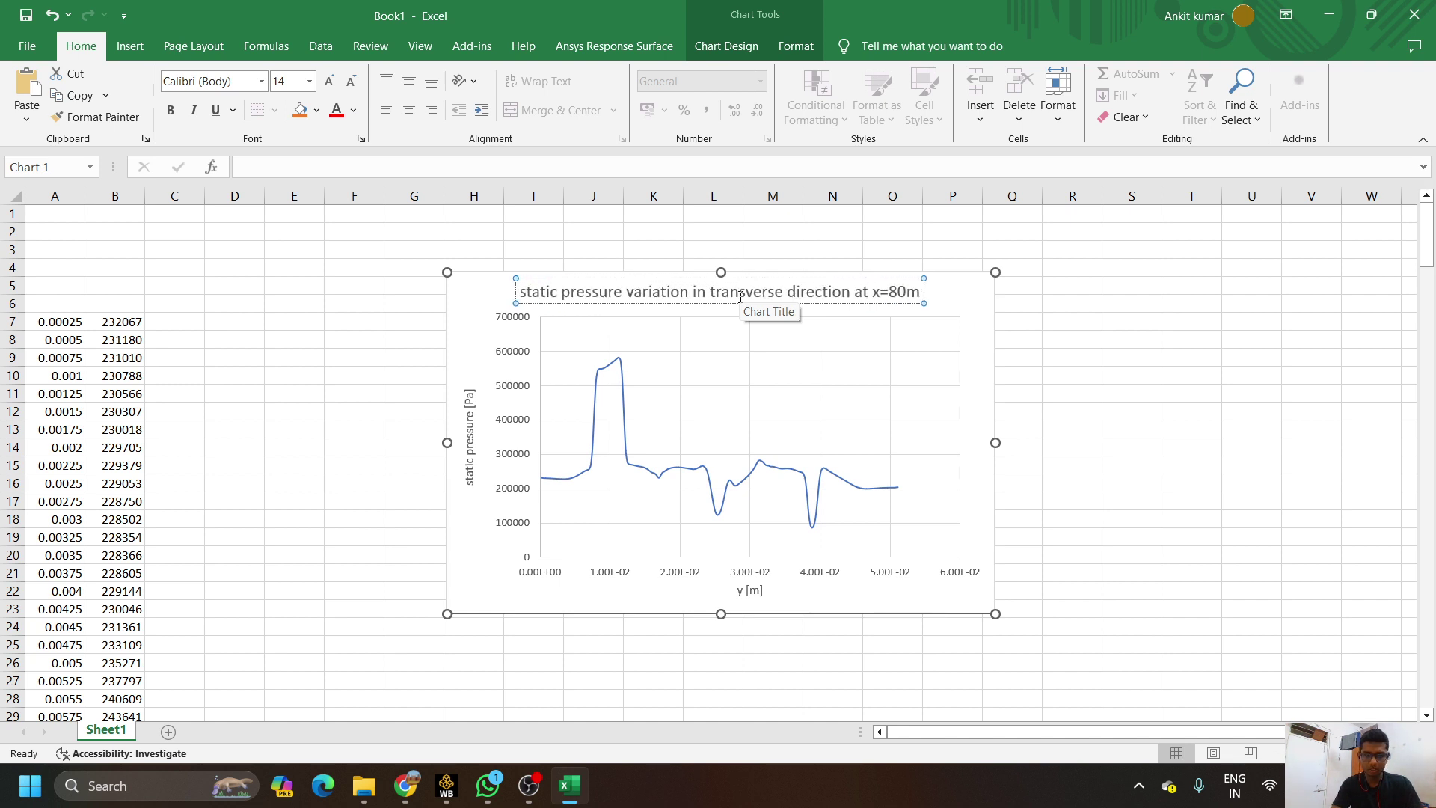
{"action": "type", "text": "m"}
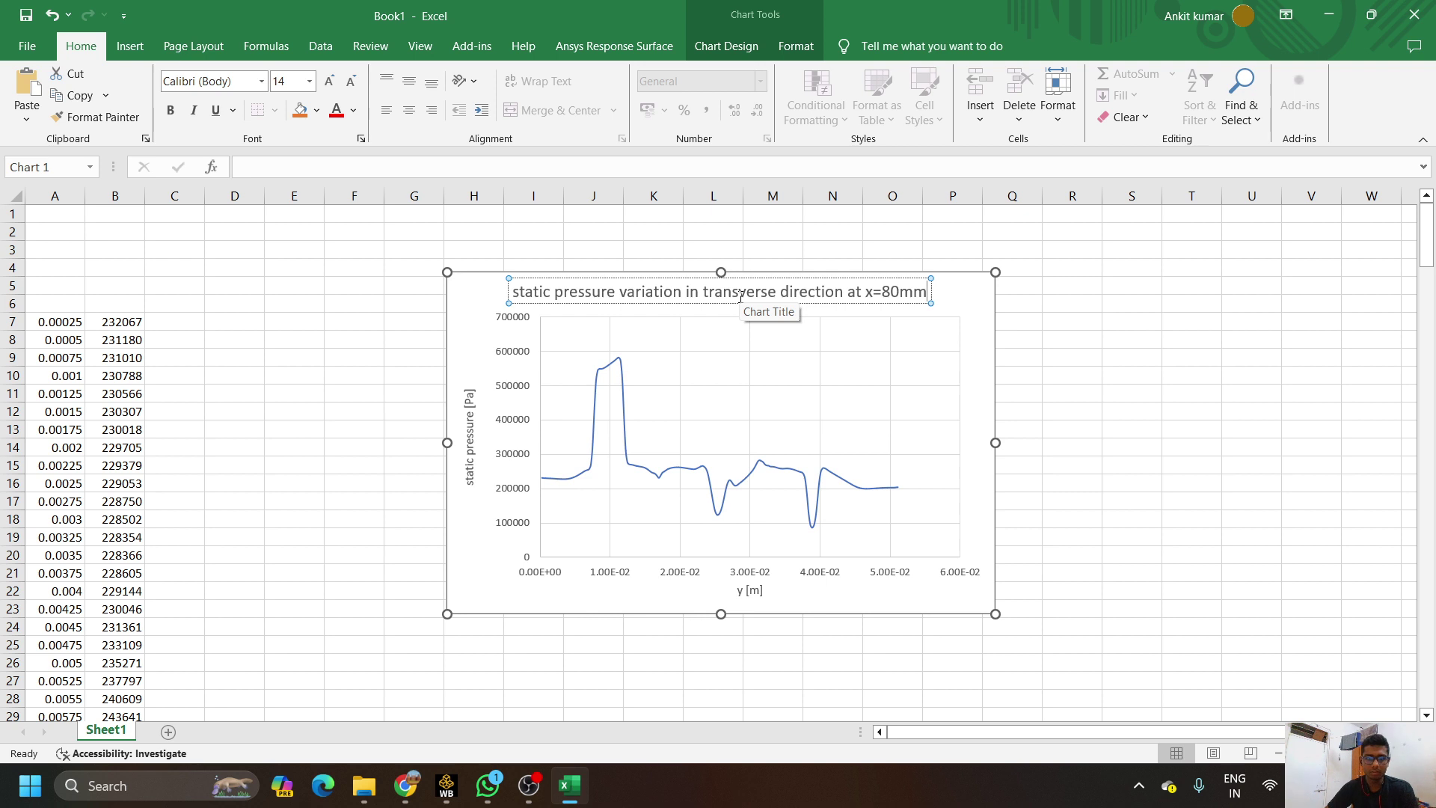
Finish the chart title and bring up Format Axis for the horizontal y [m] axis
{"action": "left_click", "coordinate": [513, 496]}
{"action": "left_click", "coordinate": [567, 582]}
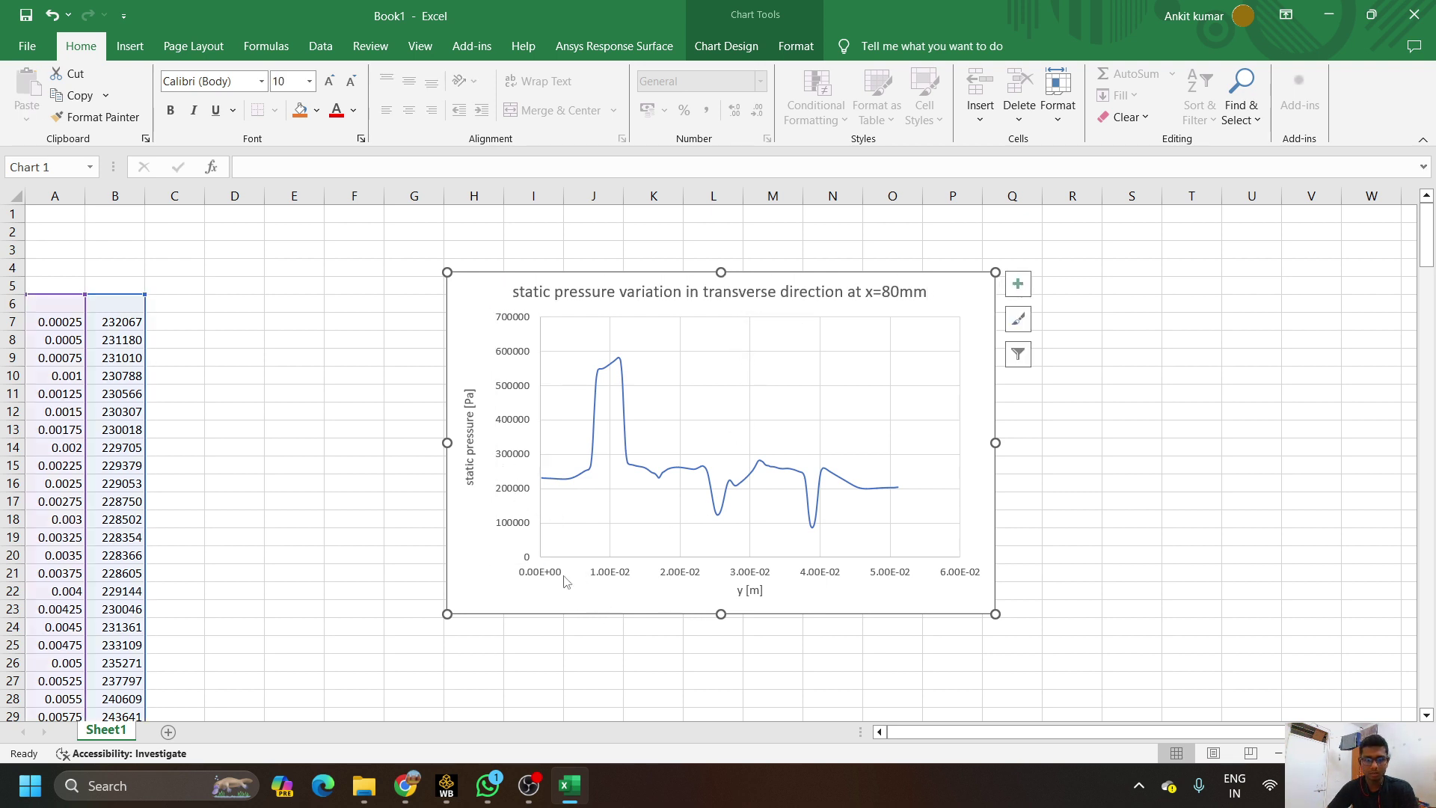
{"action": "left_click", "coordinate": [537, 581]}
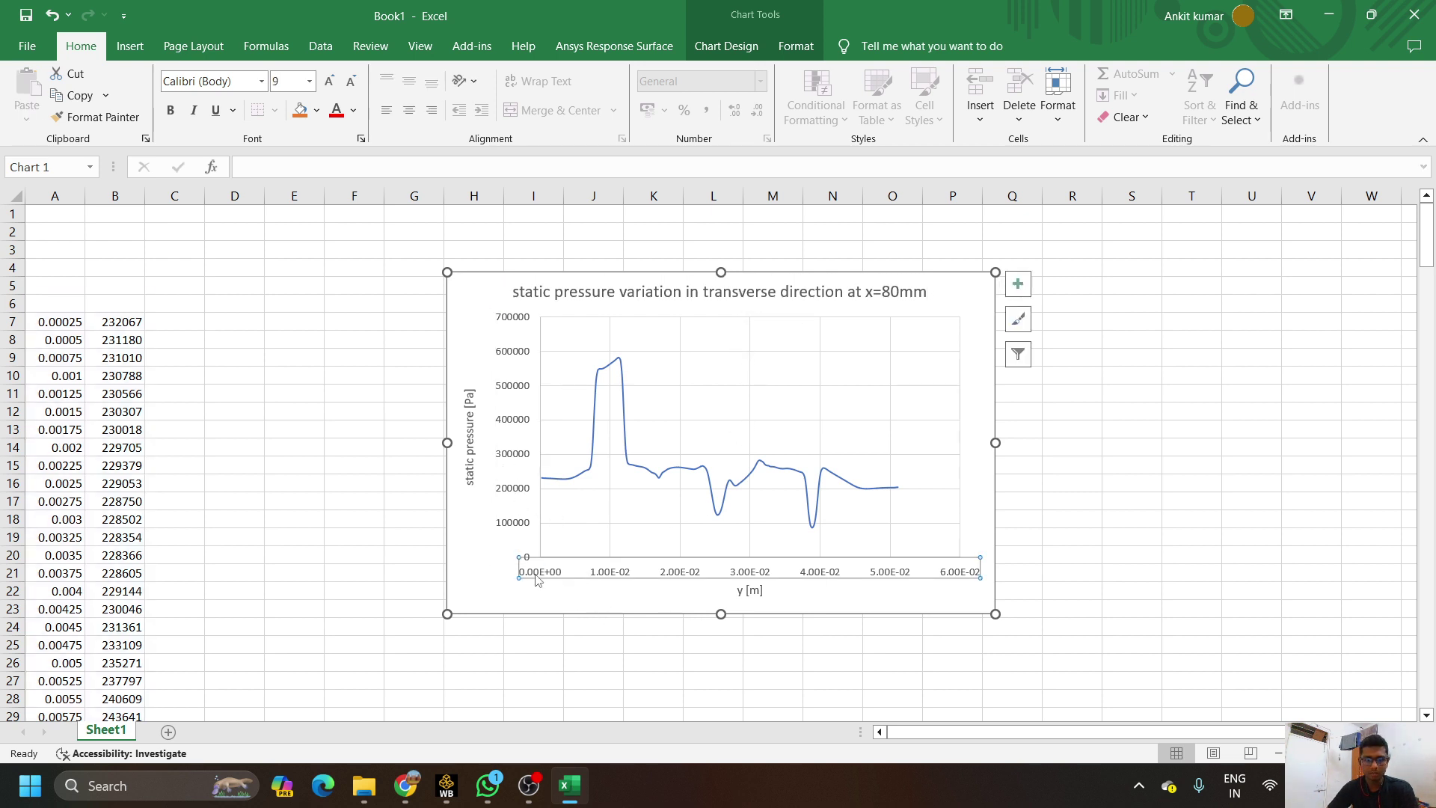
{"action": "left_click", "coordinate": [668, 604]}
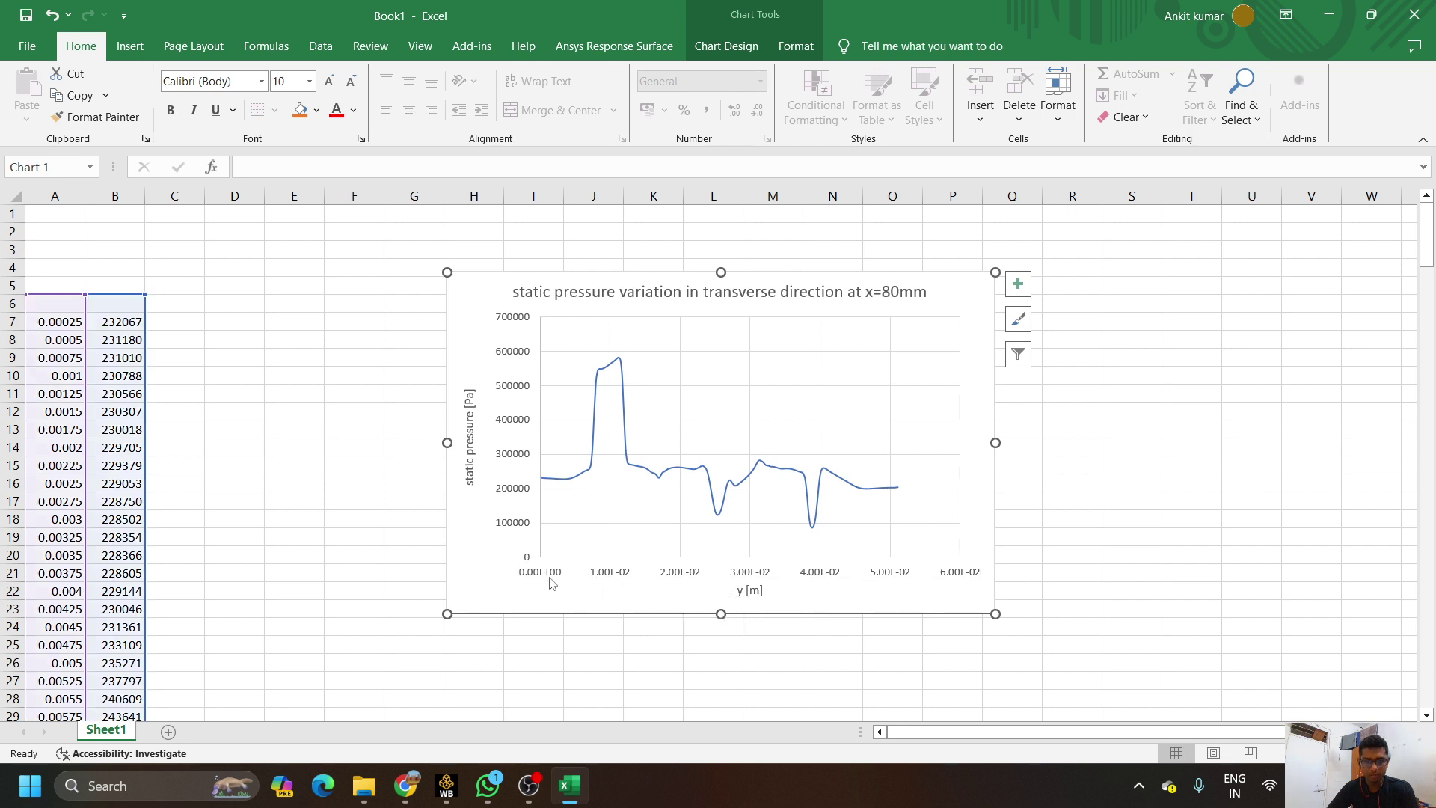
{"action": "left_click", "coordinate": [609, 581]}
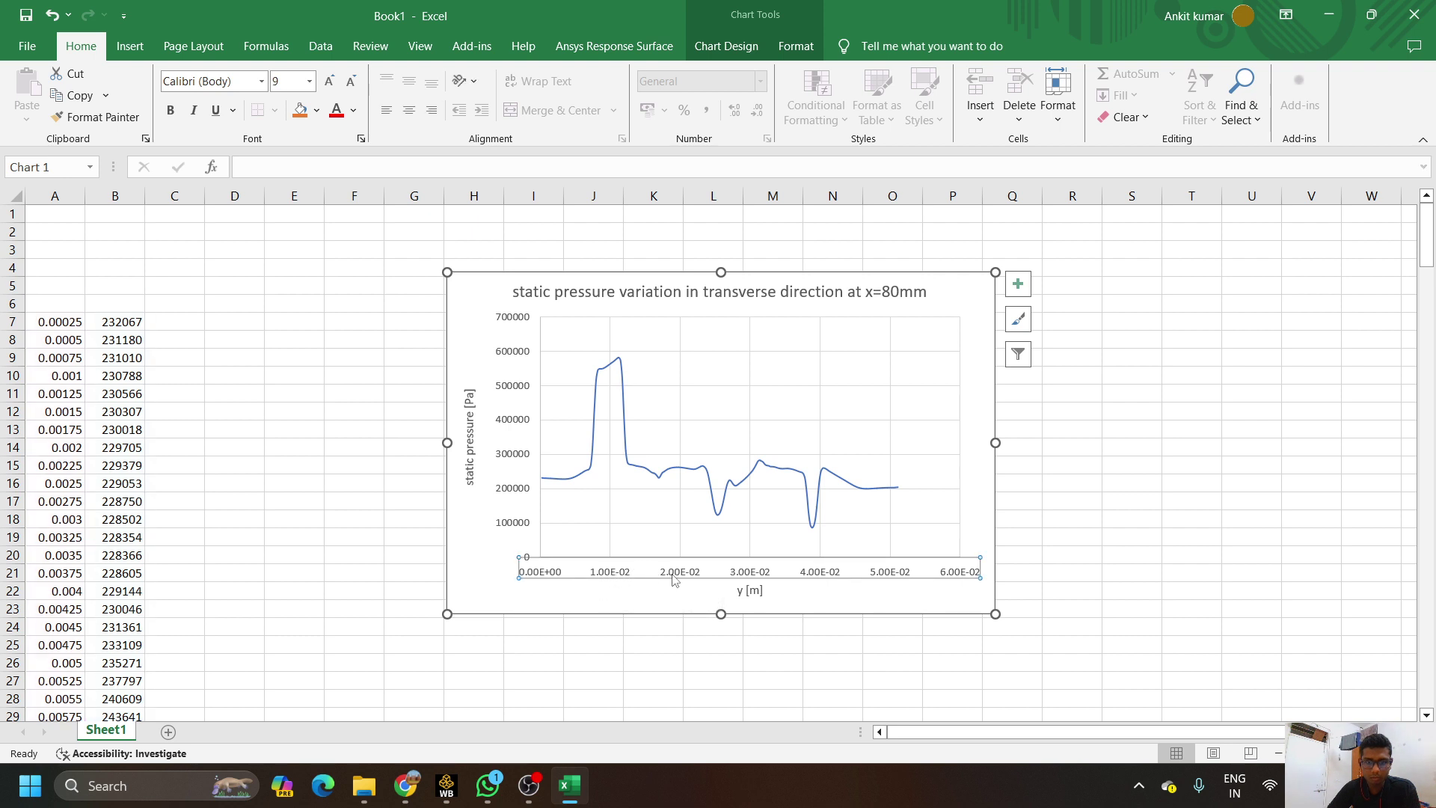
{"action": "left_click", "coordinate": [648, 594]}
{"action": "left_click", "coordinate": [658, 579]}
{"action": "left_click", "coordinate": [646, 581]}
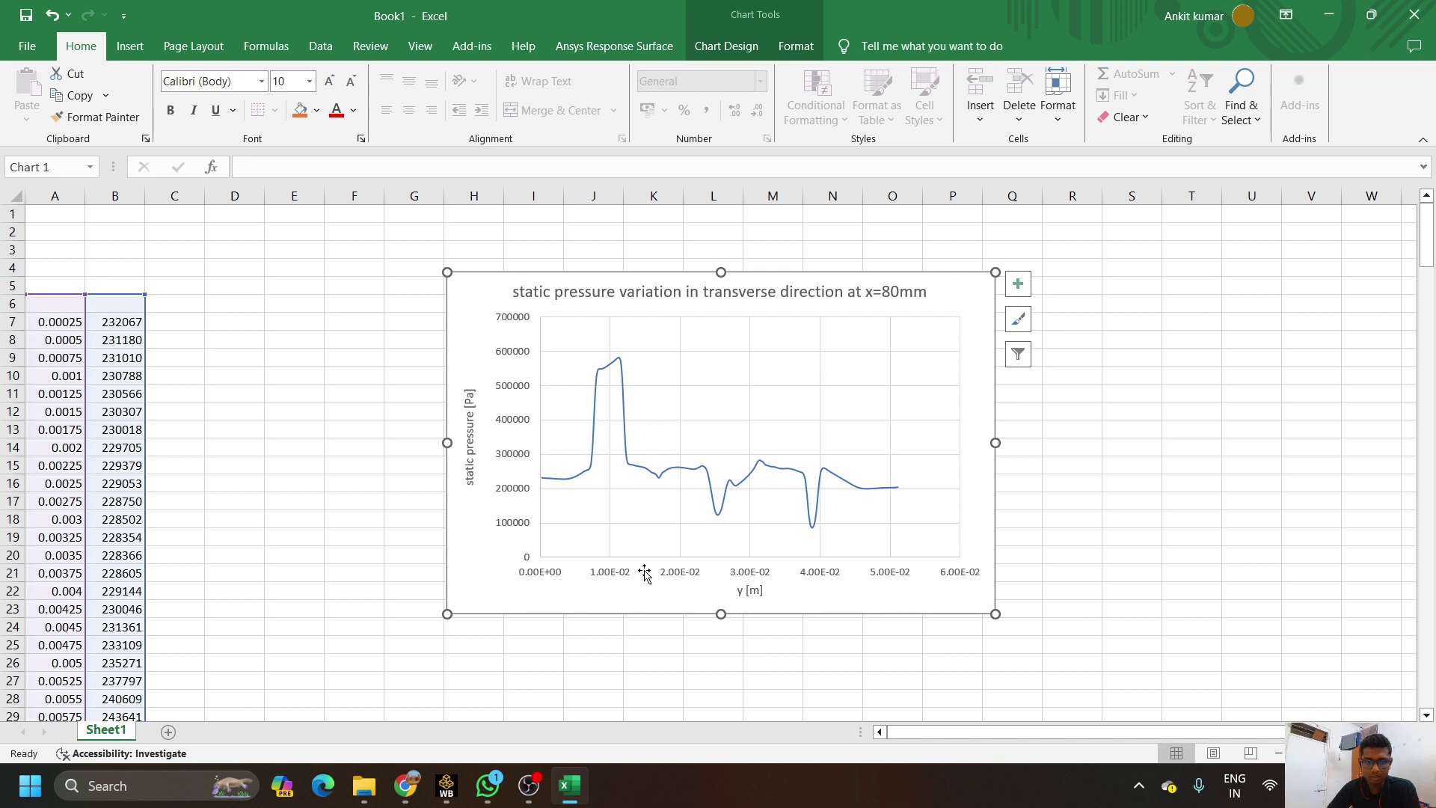
{"action": "left_click", "coordinate": [598, 575]}
{"action": "right_click", "coordinate": [608, 571]}
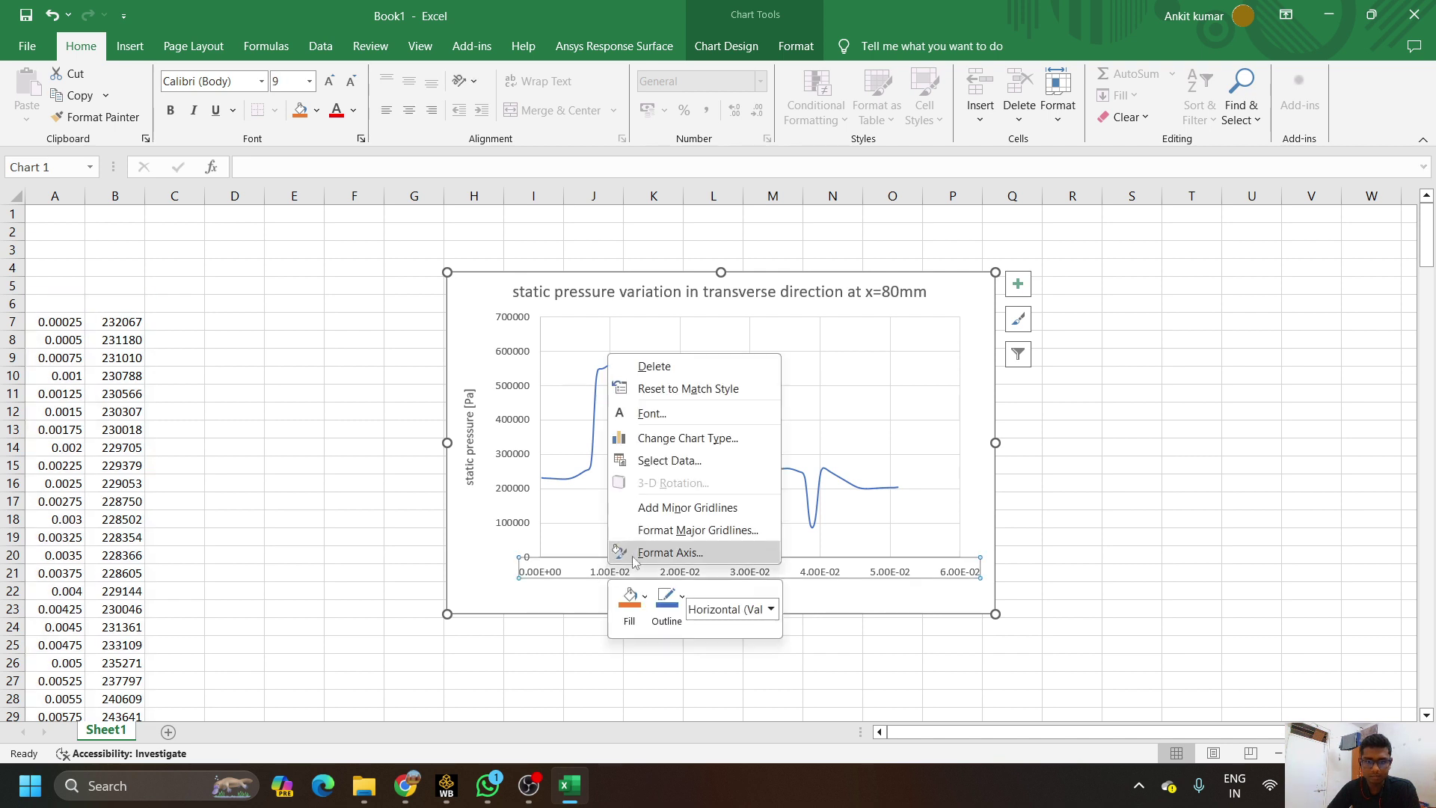
{"action": "left_click", "coordinate": [641, 554]}
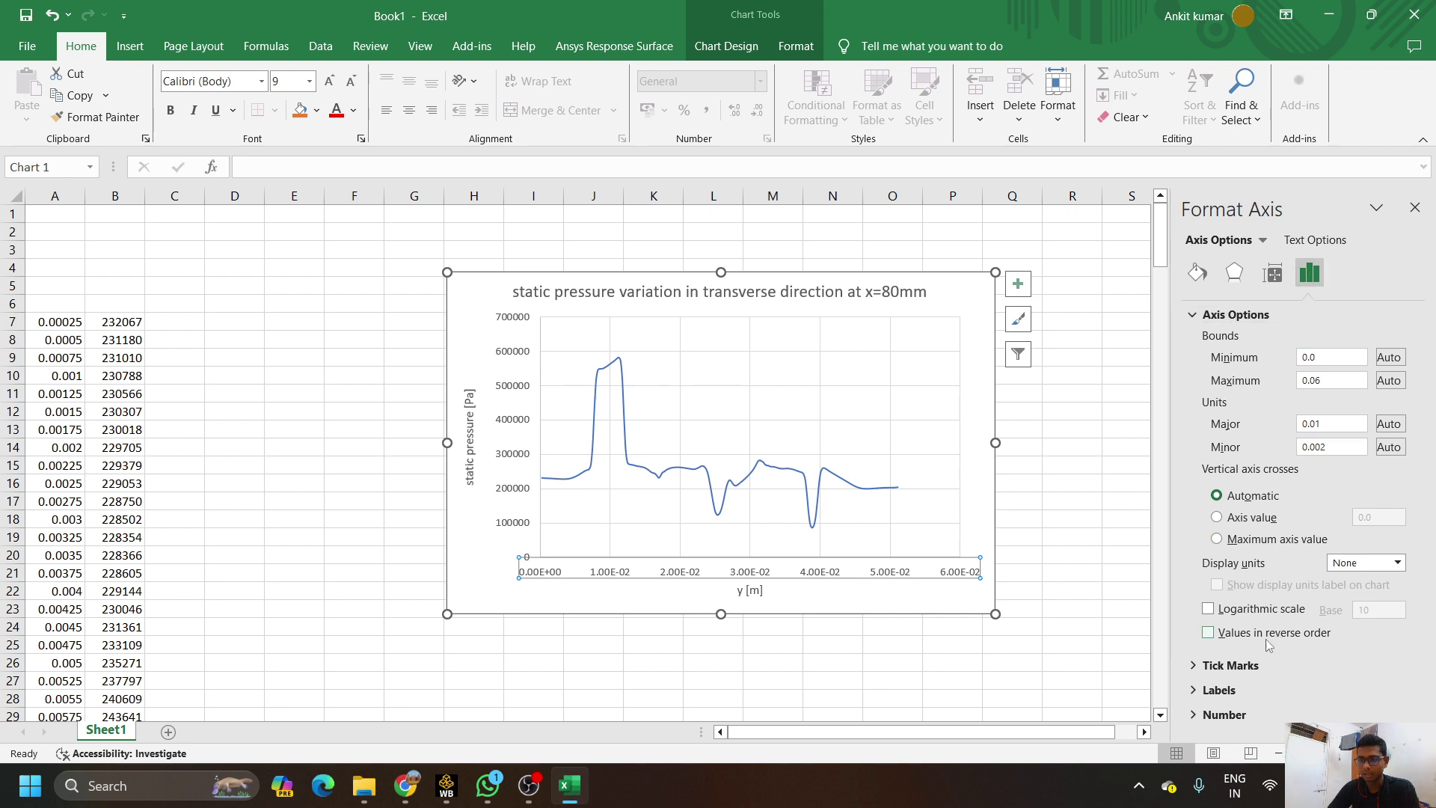
Set the horizontal axis number Category to General and close the Format Axis pane
{"action": "left_click", "coordinate": [1225, 715]}
{"action": "scroll", "coordinate": [1268, 646], "scroll_direction": "down", "scroll_amount": 2}
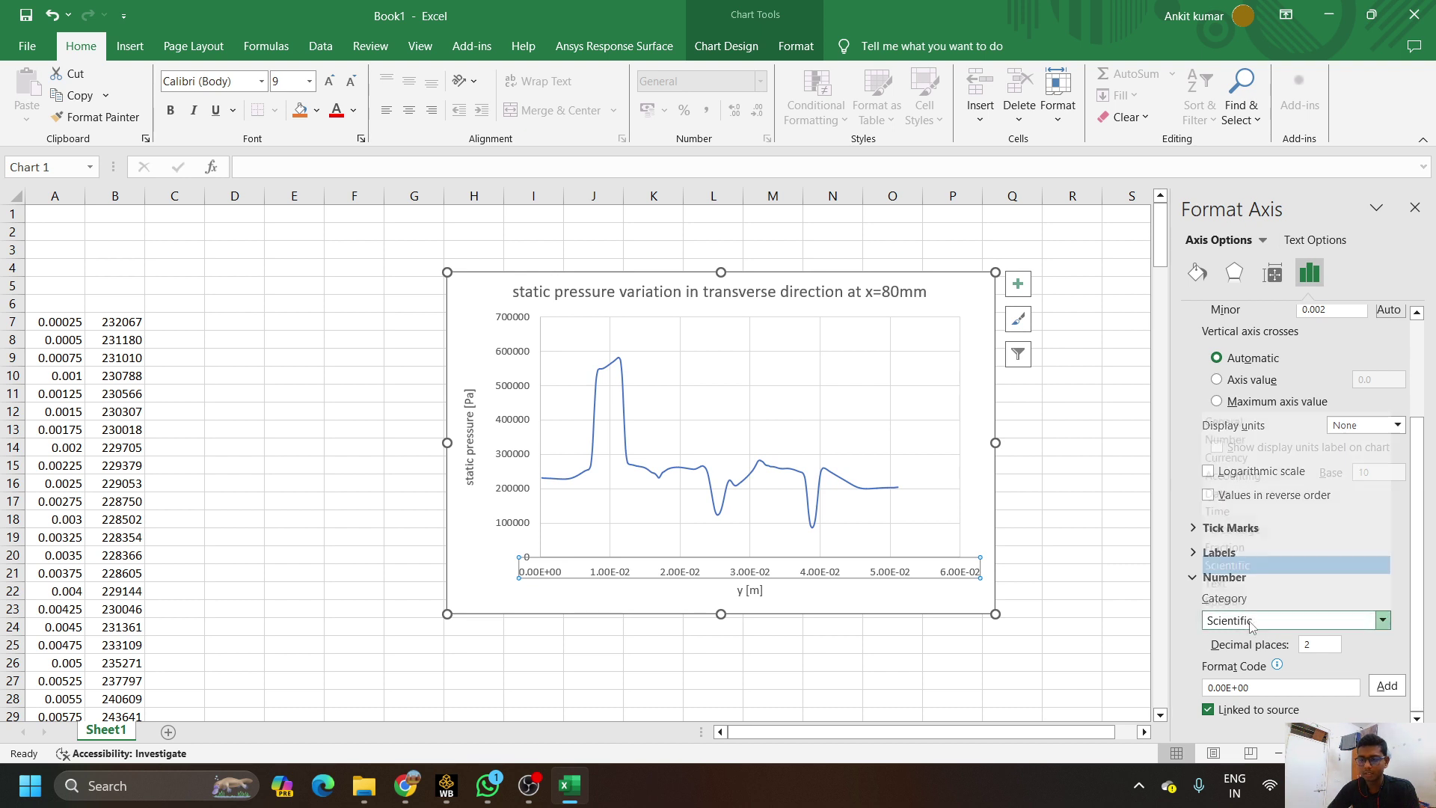
{"action": "left_click", "coordinate": [1249, 621]}
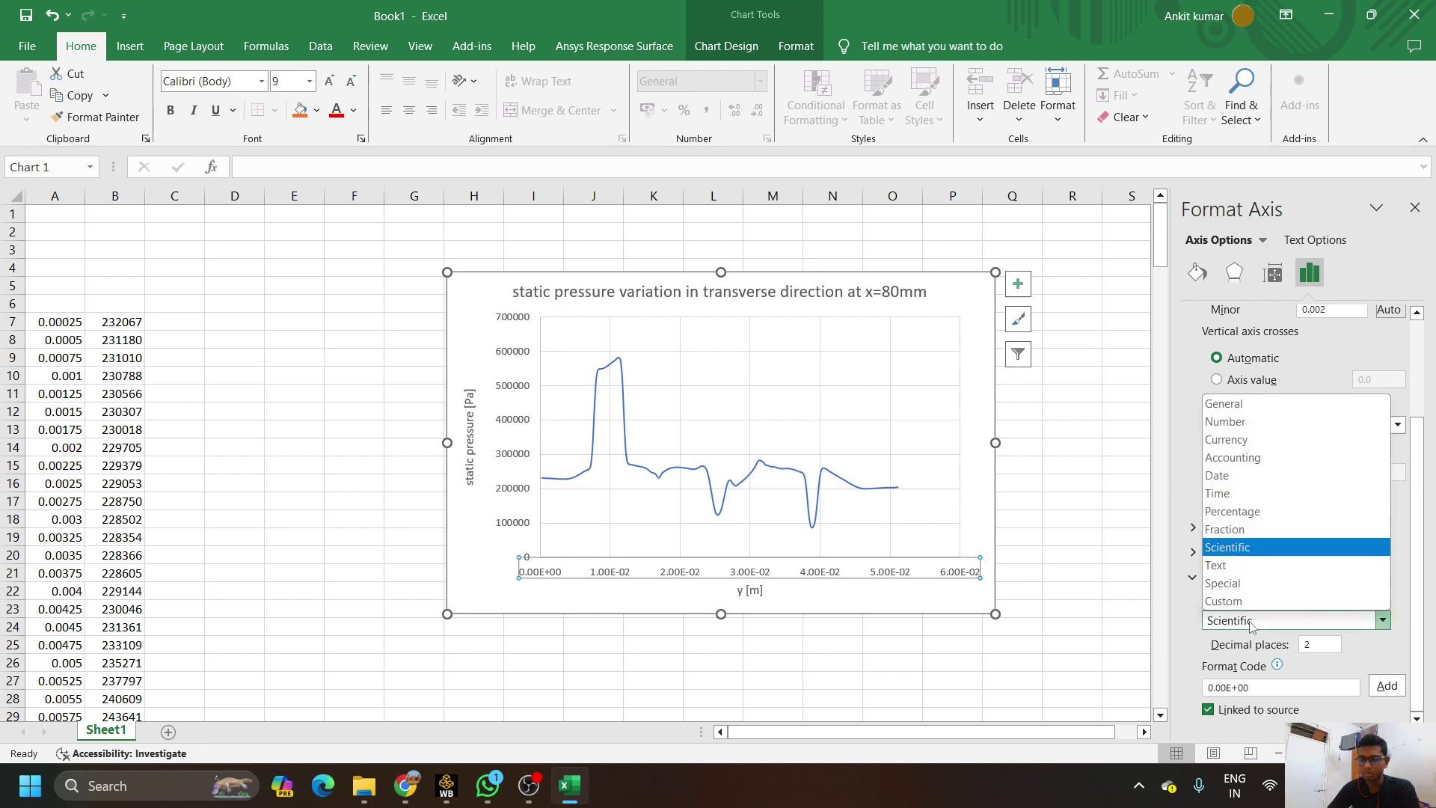
{"action": "left_click", "coordinate": [1238, 405]}
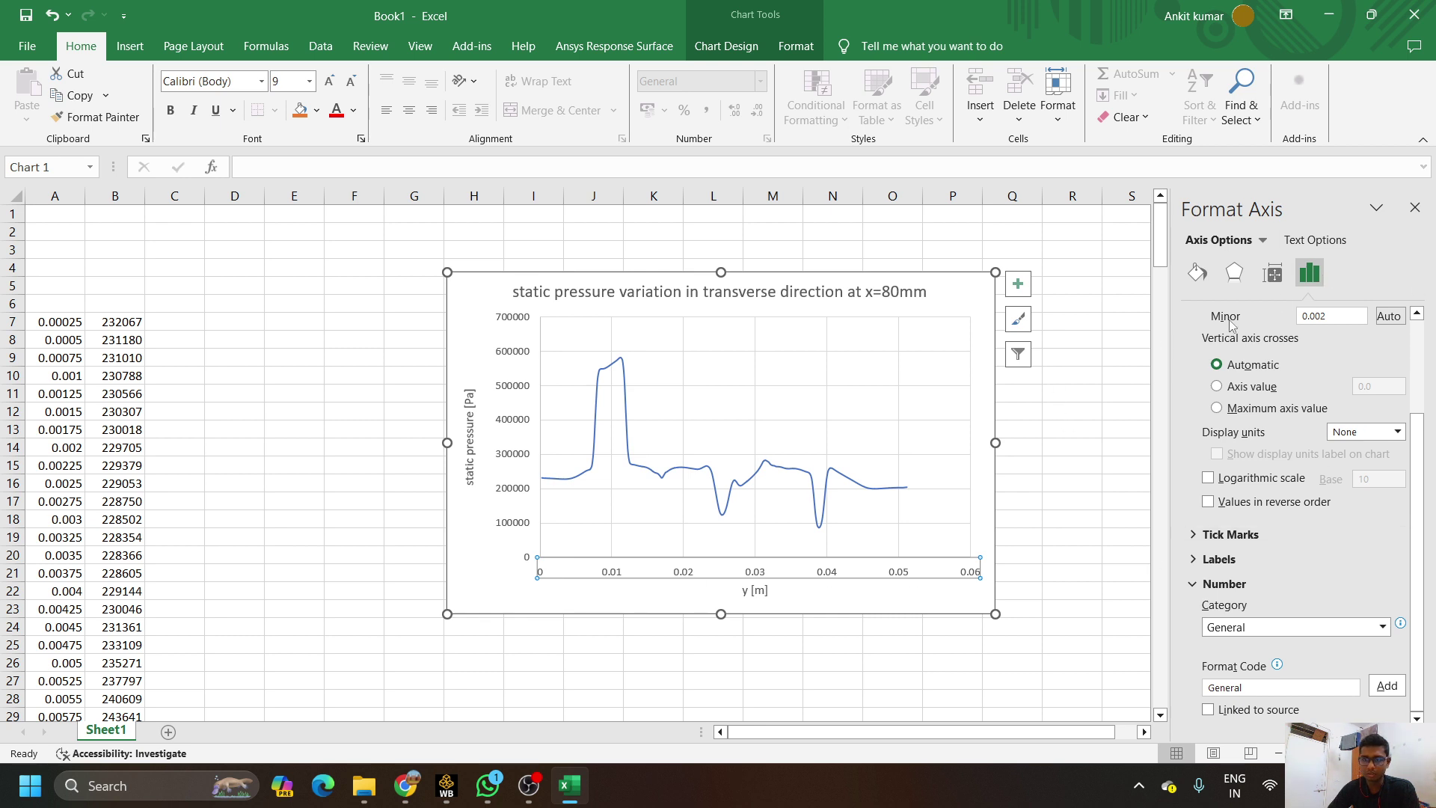
{"action": "left_click", "coordinate": [1414, 209]}
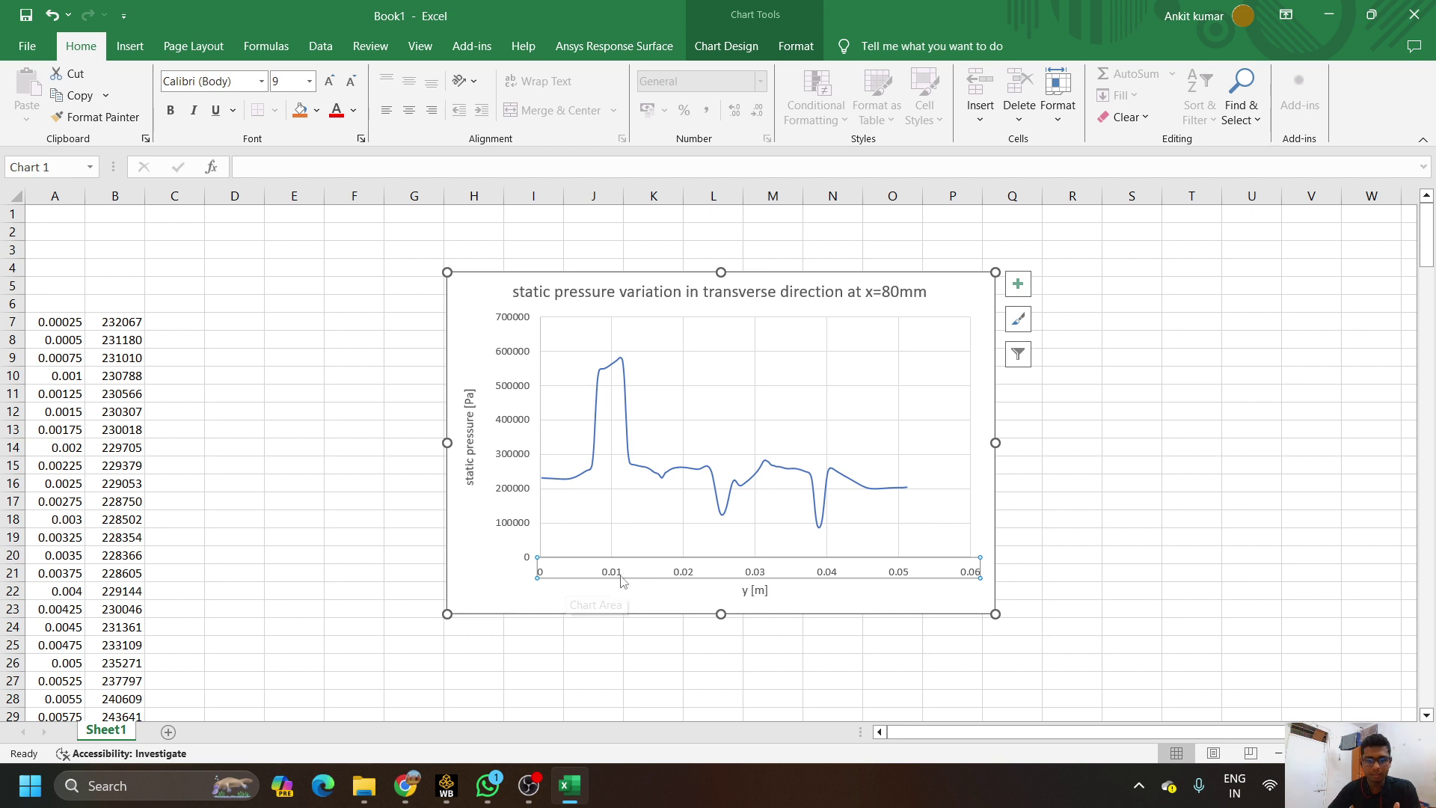
Format the vertical pressure axis numbers as Scientific with 2 decimal places
{"action": "left_click", "coordinate": [502, 391]}
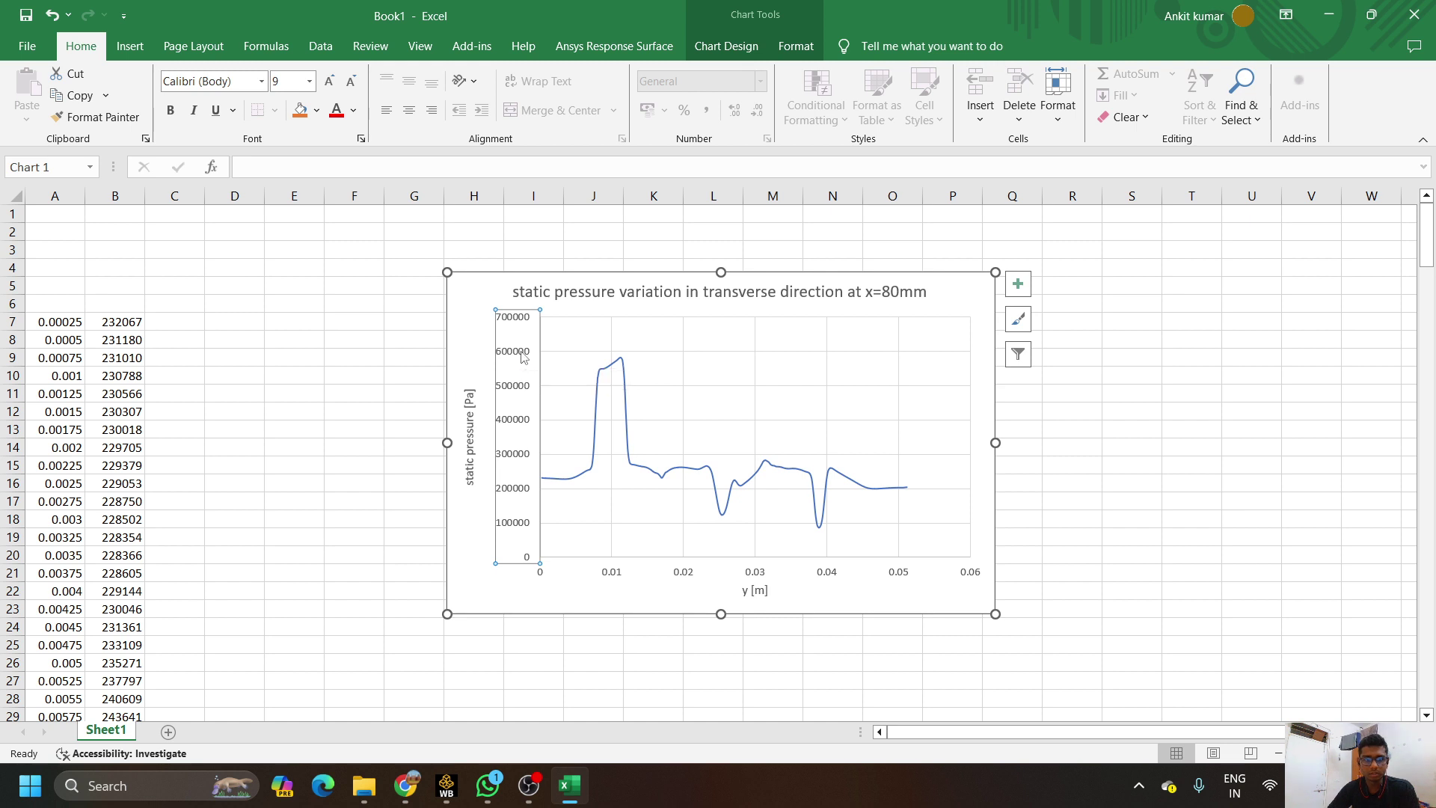
{"action": "right_click", "coordinate": [522, 356]}
{"action": "left_click", "coordinate": [591, 550]}
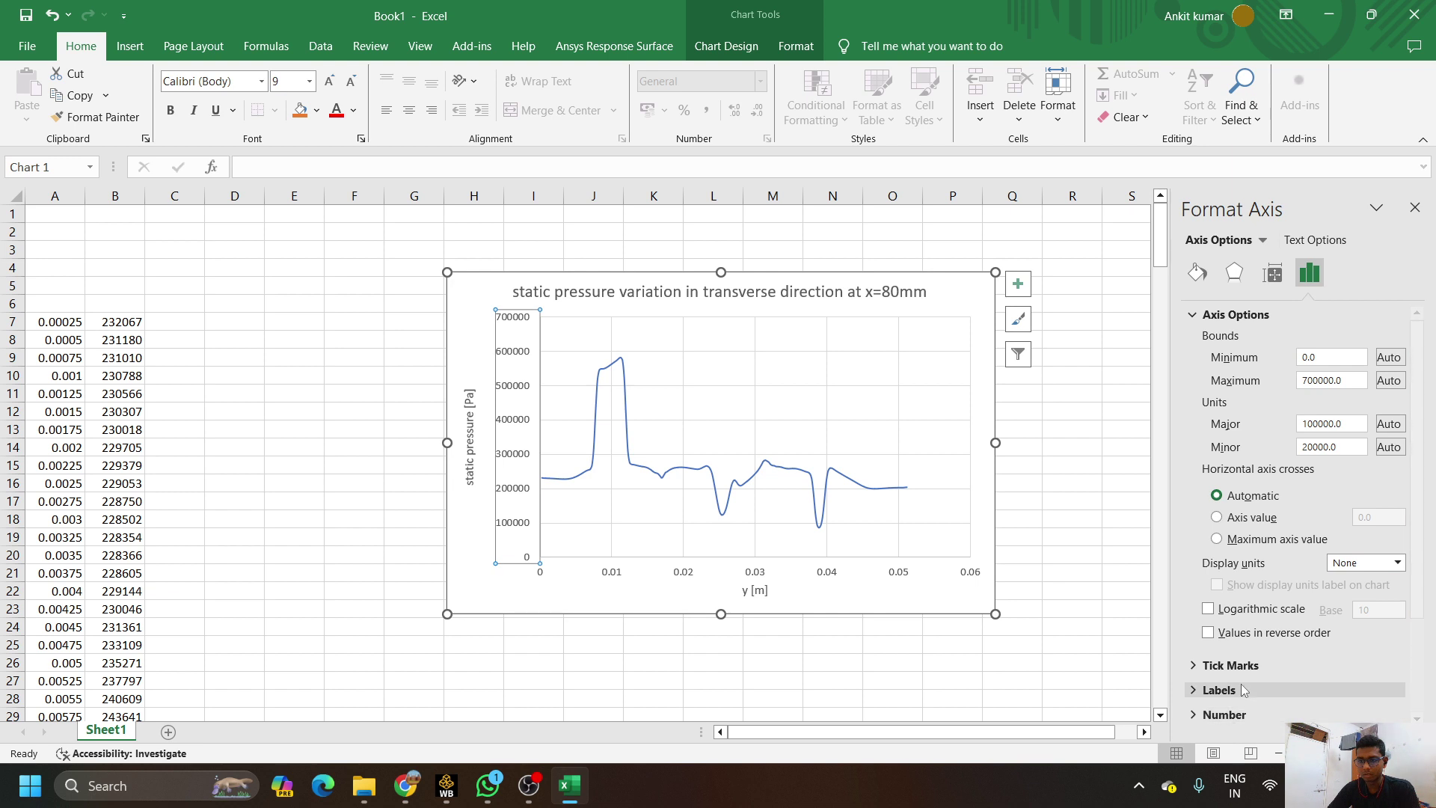
{"action": "left_click", "coordinate": [1195, 715]}
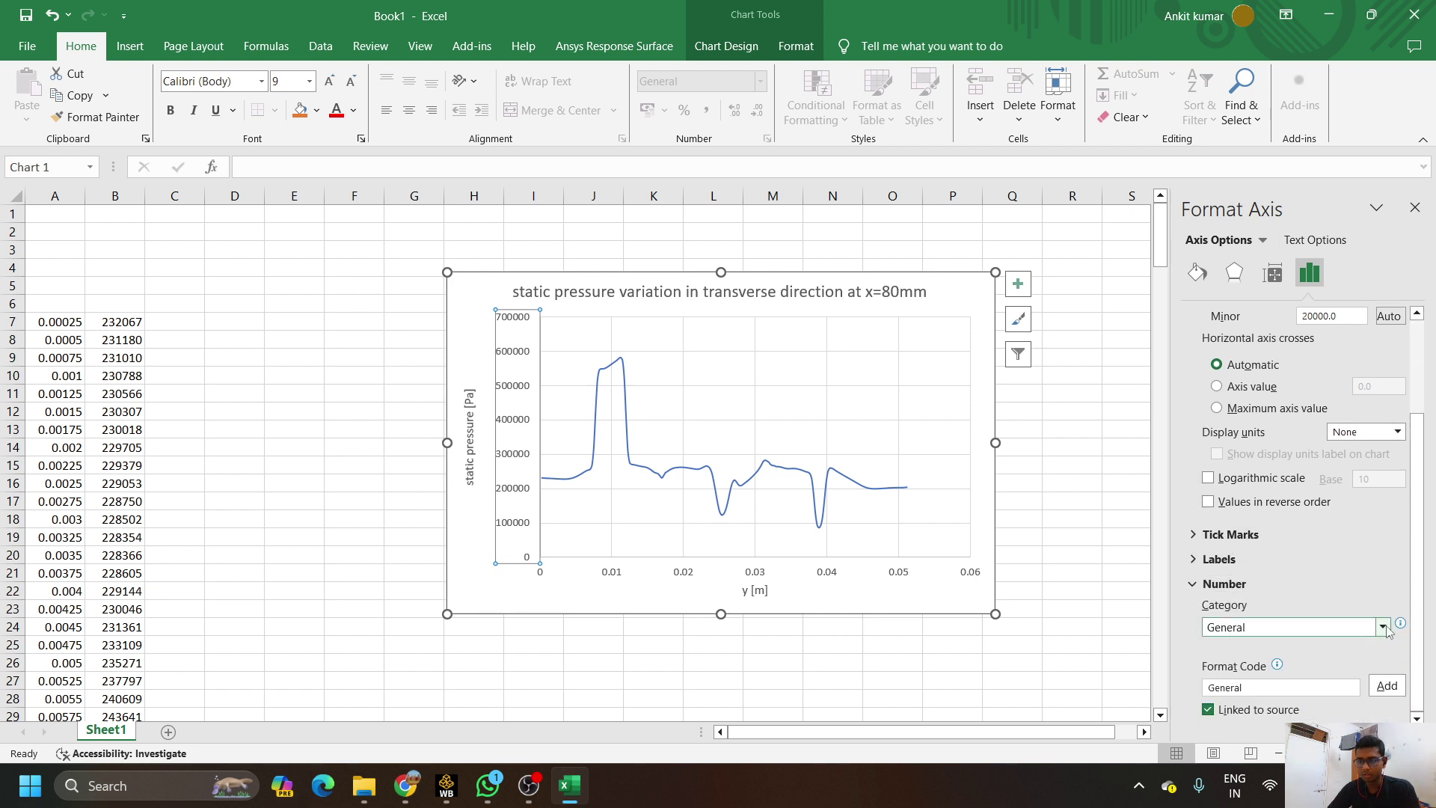
{"action": "left_click", "coordinate": [1383, 627]}
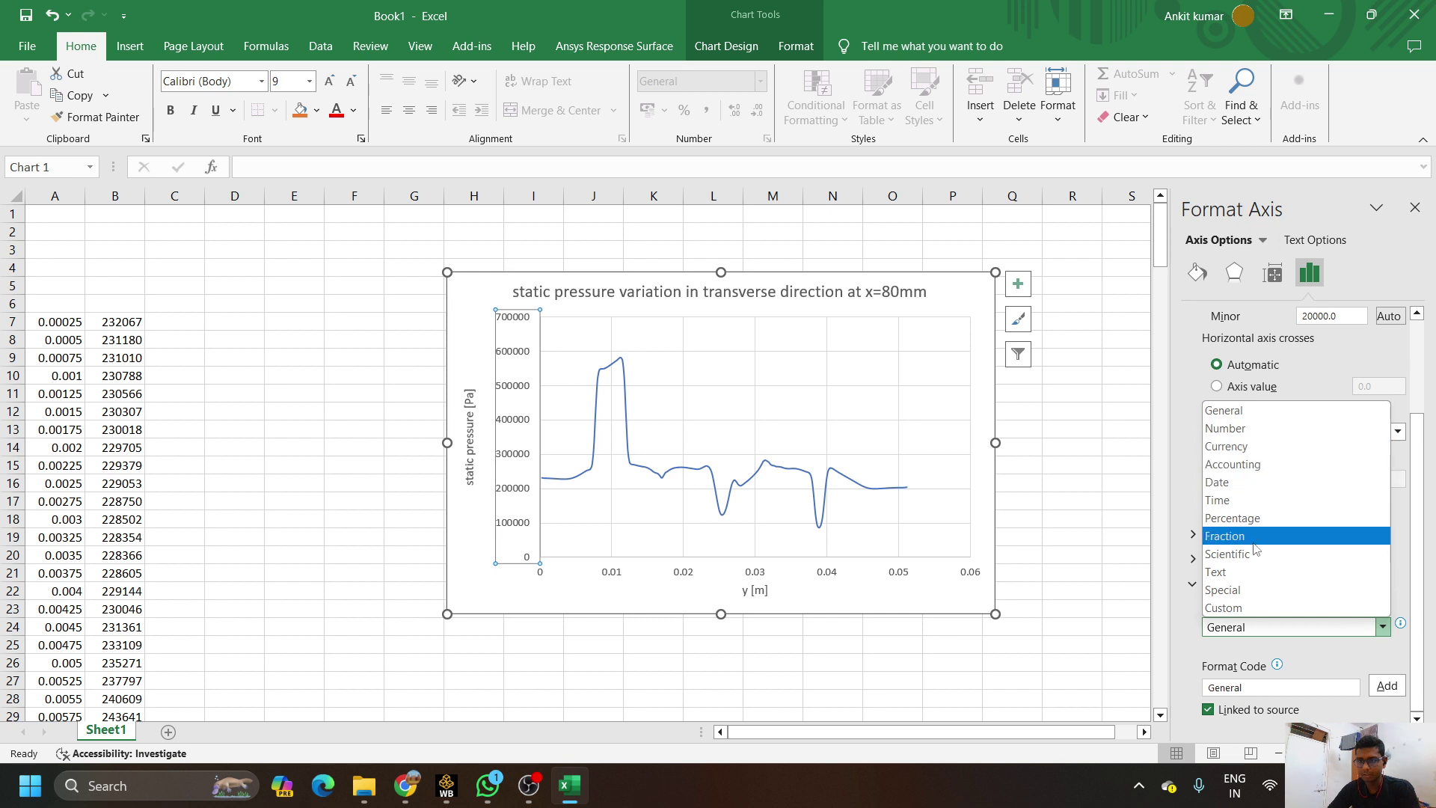
{"action": "left_click", "coordinate": [1227, 553]}
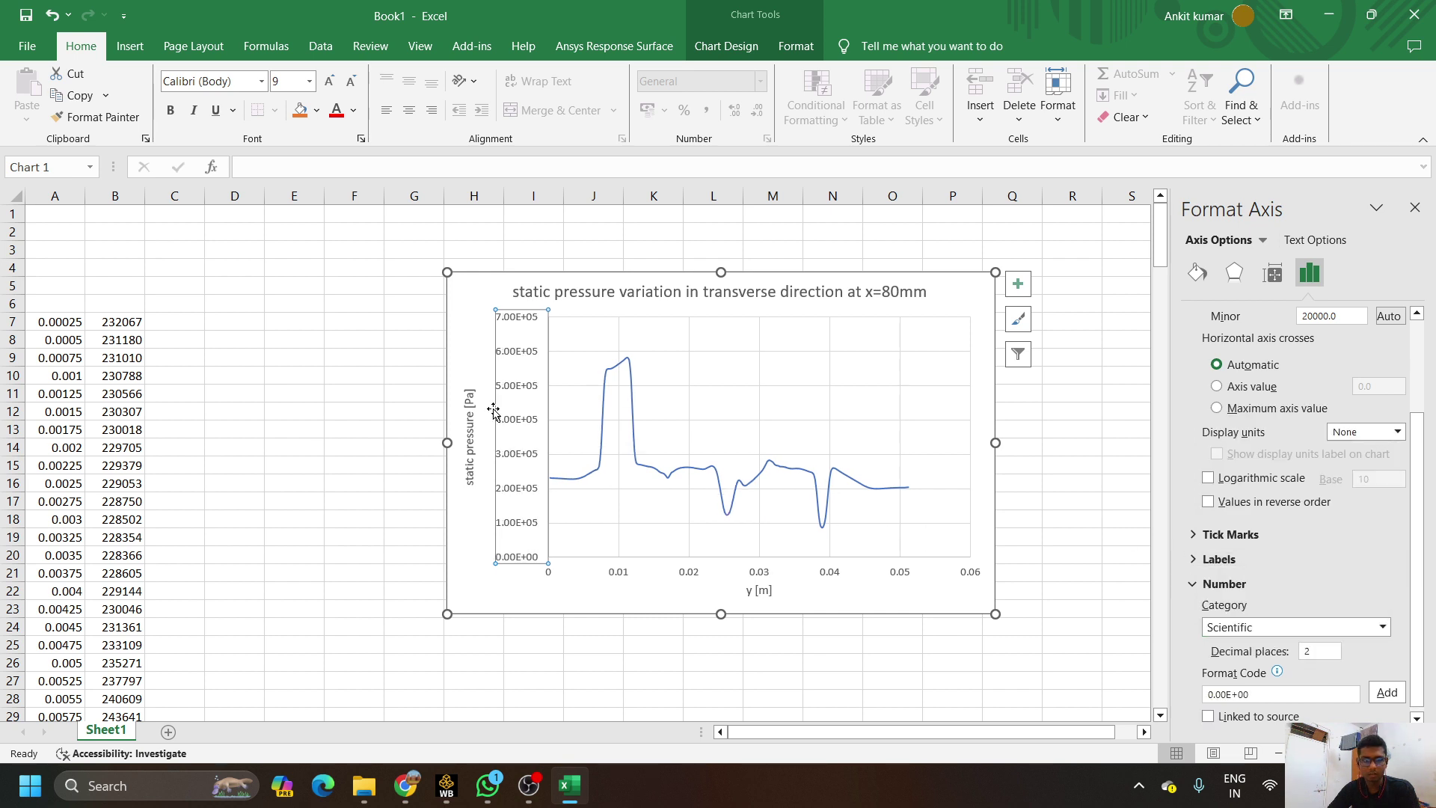
{"action": "left_click", "coordinate": [1304, 627]}
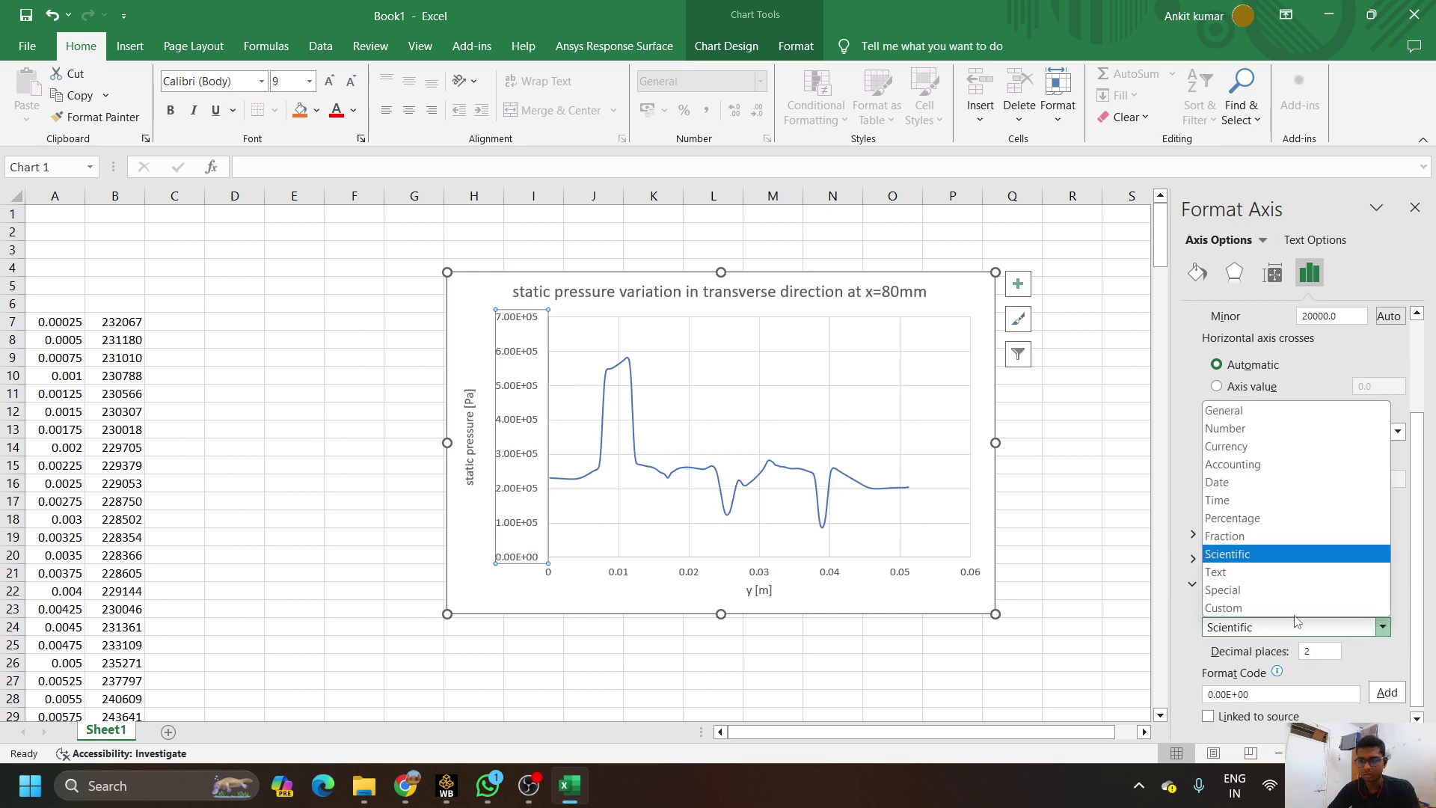